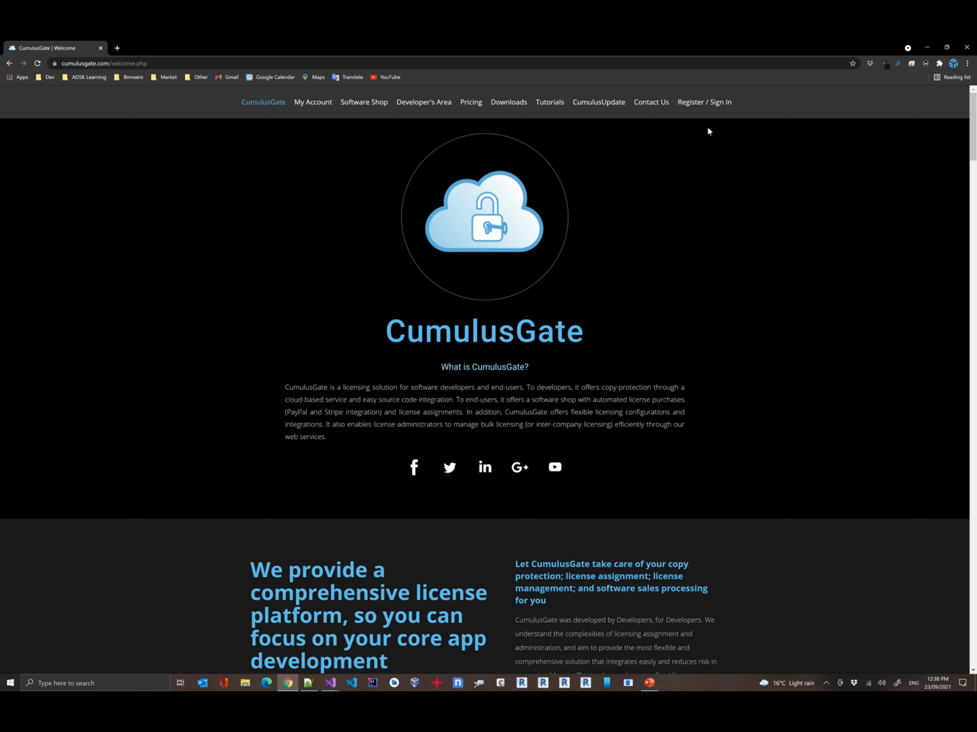
Sign in to CumulusGate with the demo user's e-mail address and account password
{"action": "left_click", "coordinate": [693, 104]}
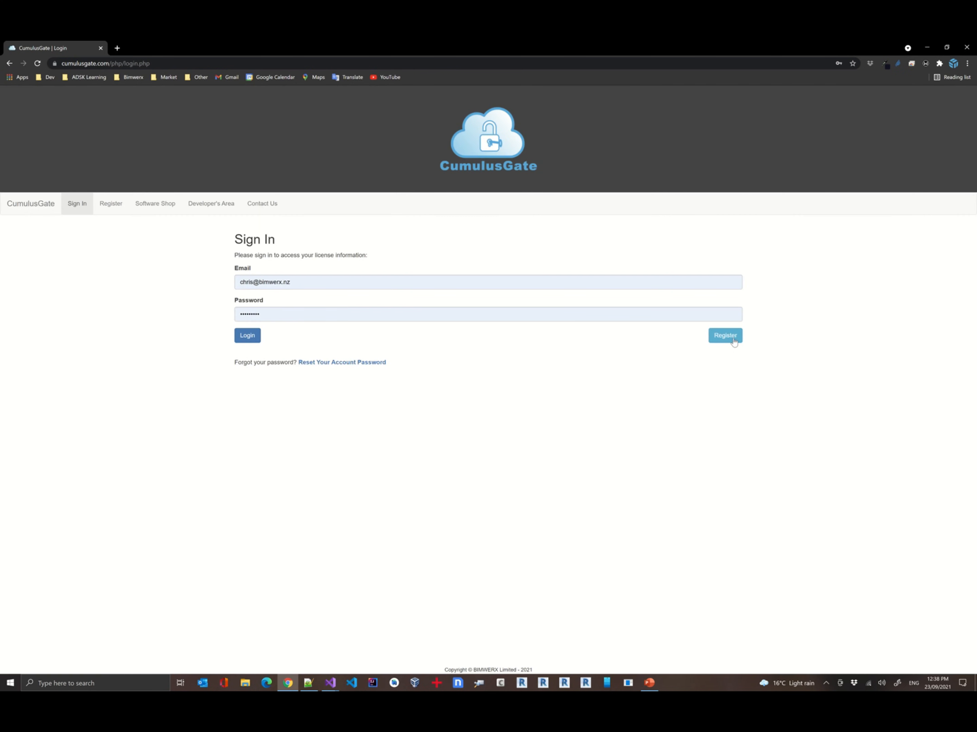
{"action": "triple_click", "coordinate": [260, 282]}
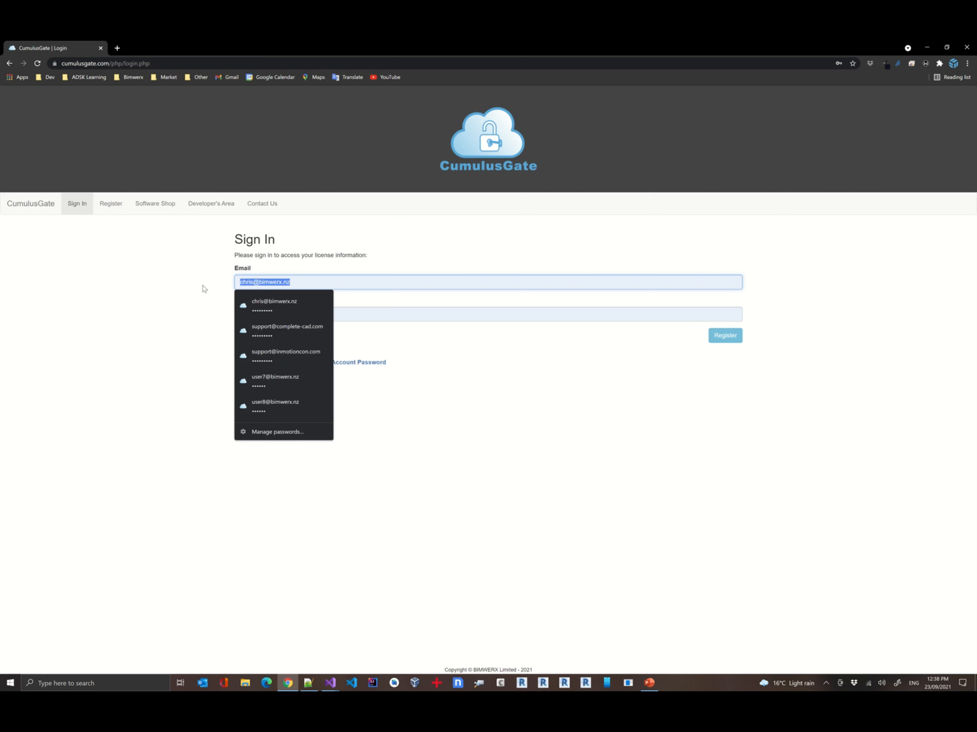
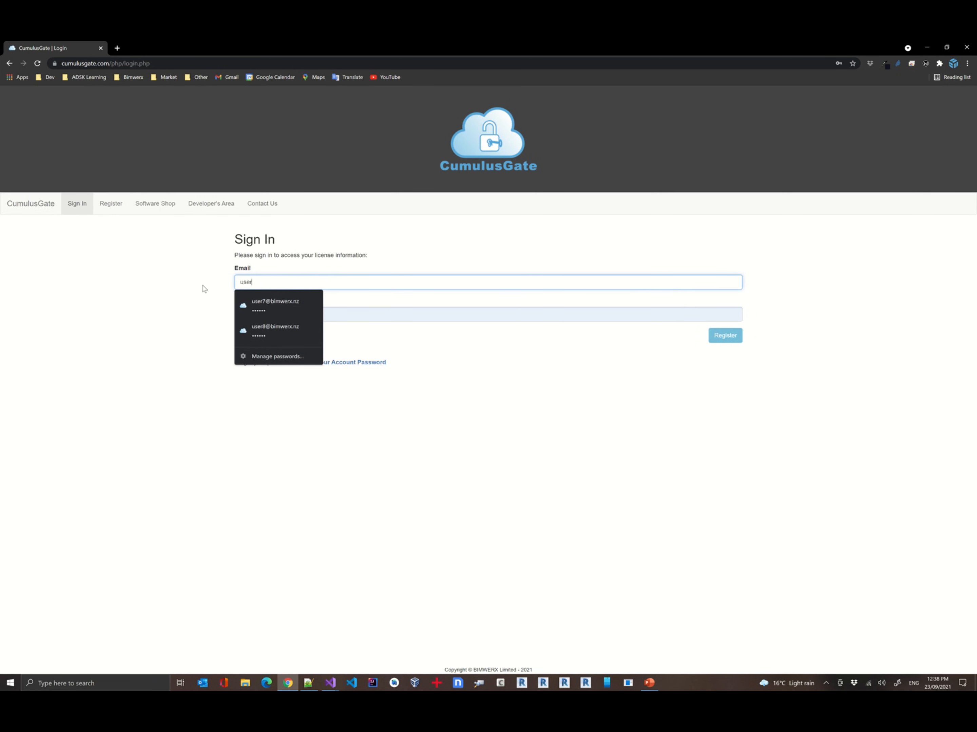
{"action": "key", "text": "Tab"}
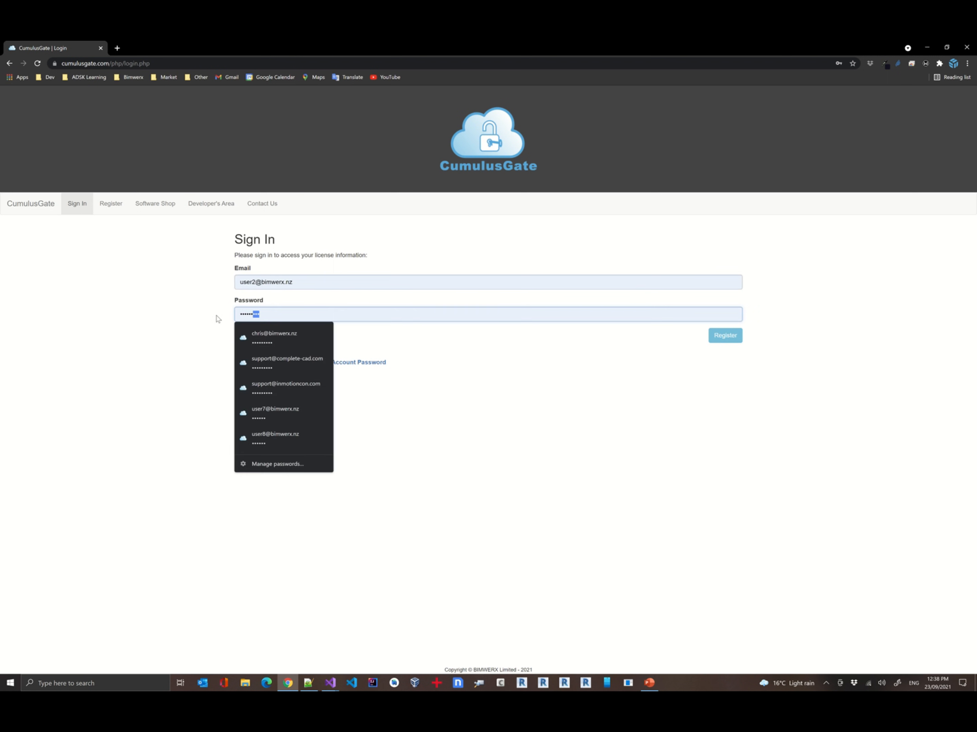
{"action": "left_click_drag", "start_coordinate": [216, 316], "coordinate": [208, 316]}
{"action": "type", "text": "••••••"}
{"action": "key", "text": "Return"}
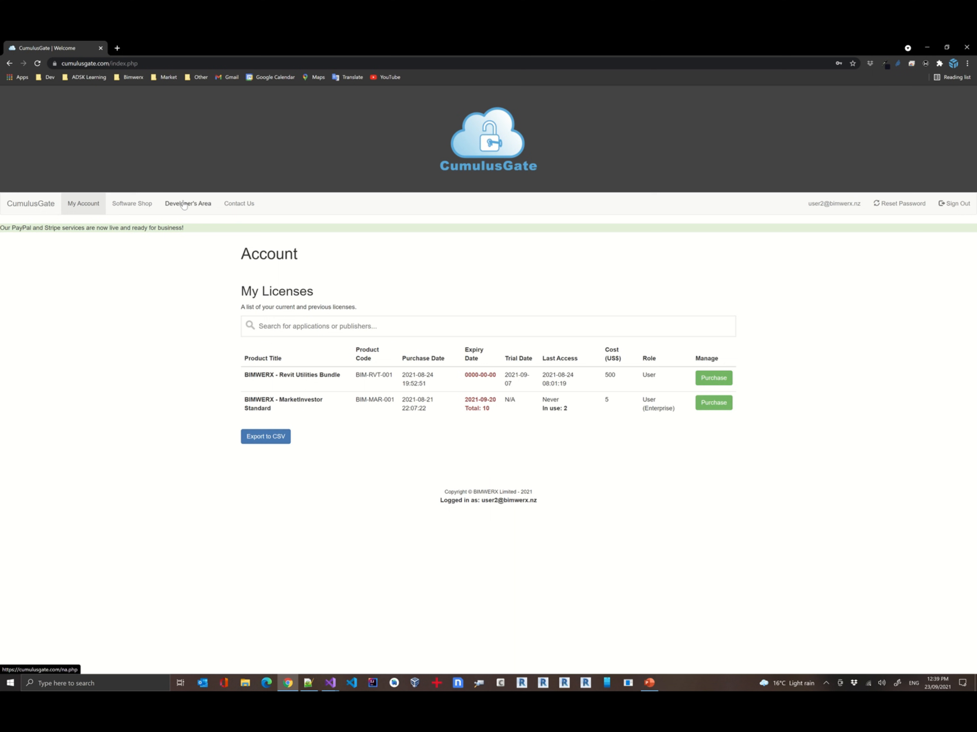
Search the software shop for applications matching "bim"
{"action": "left_click", "coordinate": [128, 206]}
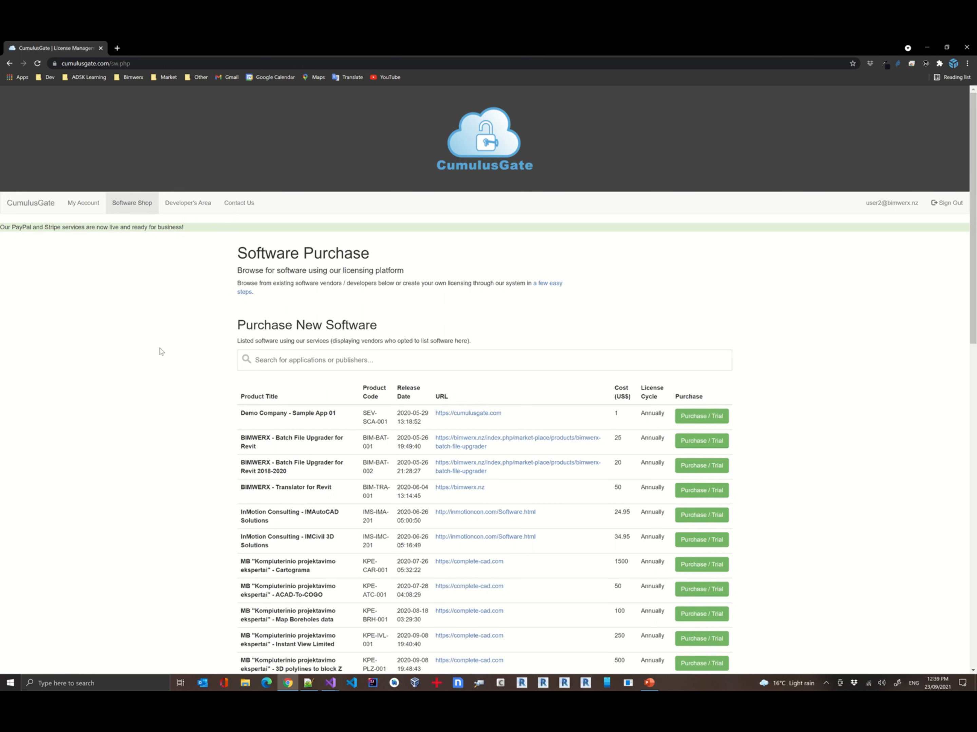
{"action": "left_click", "coordinate": [292, 359]}
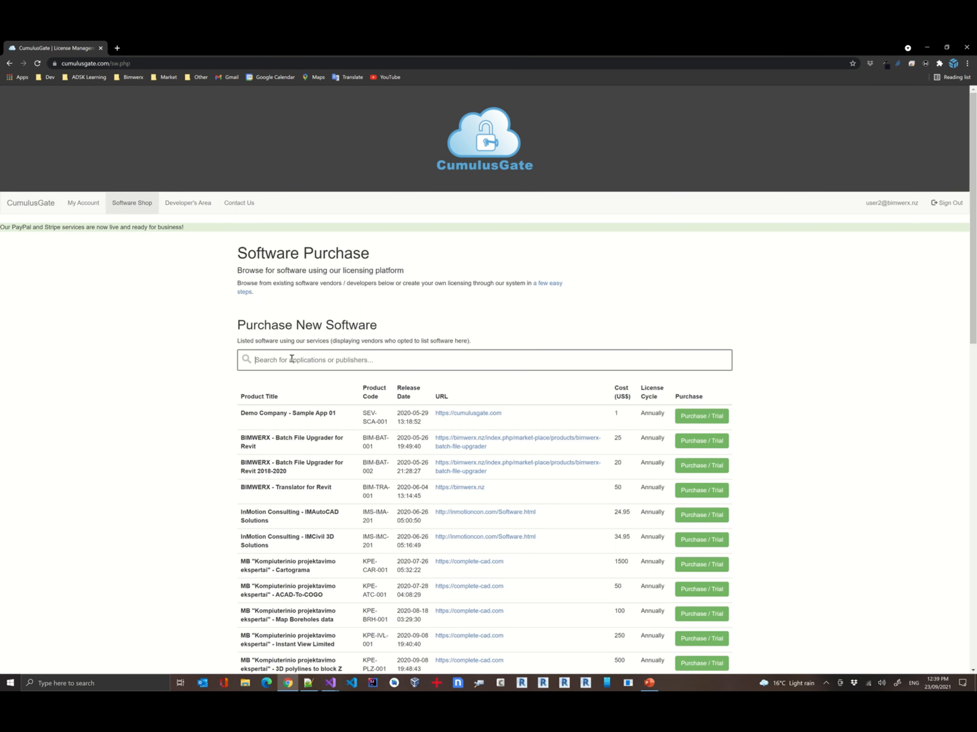
{"action": "type", "text": "bim"}
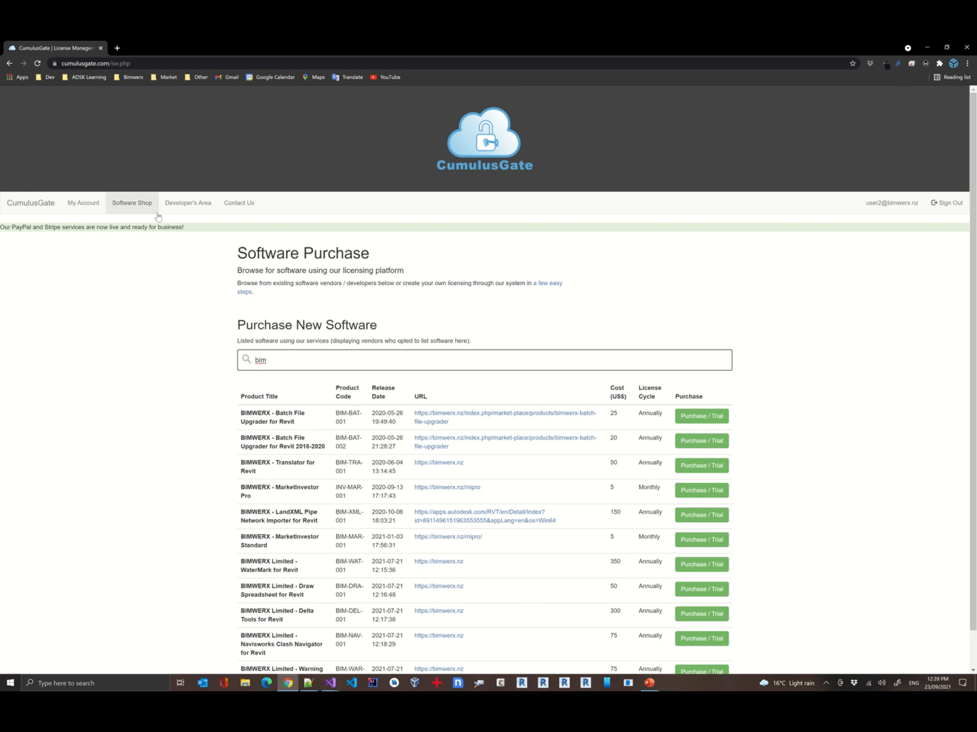
Open the developer's area and expand the form for registering a new application
{"action": "left_click", "coordinate": [187, 205]}
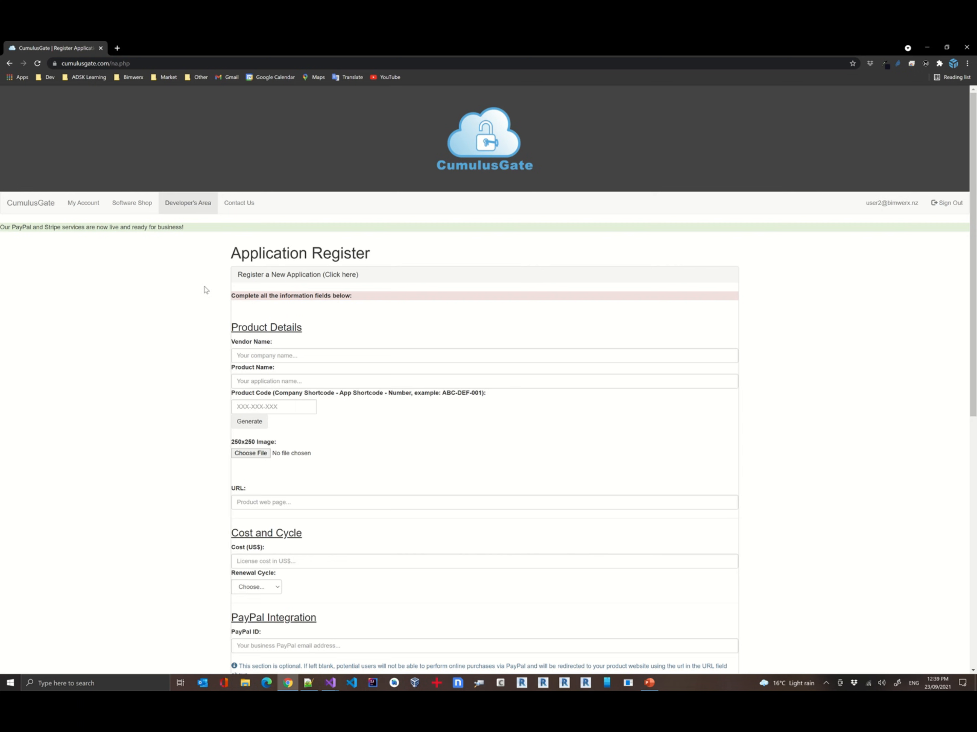
{"action": "scroll", "coordinate": [206, 290], "scroll_direction": "down", "scroll_amount": 1}
{"action": "scroll", "coordinate": [205, 290], "scroll_direction": "up", "scroll_amount": 1}
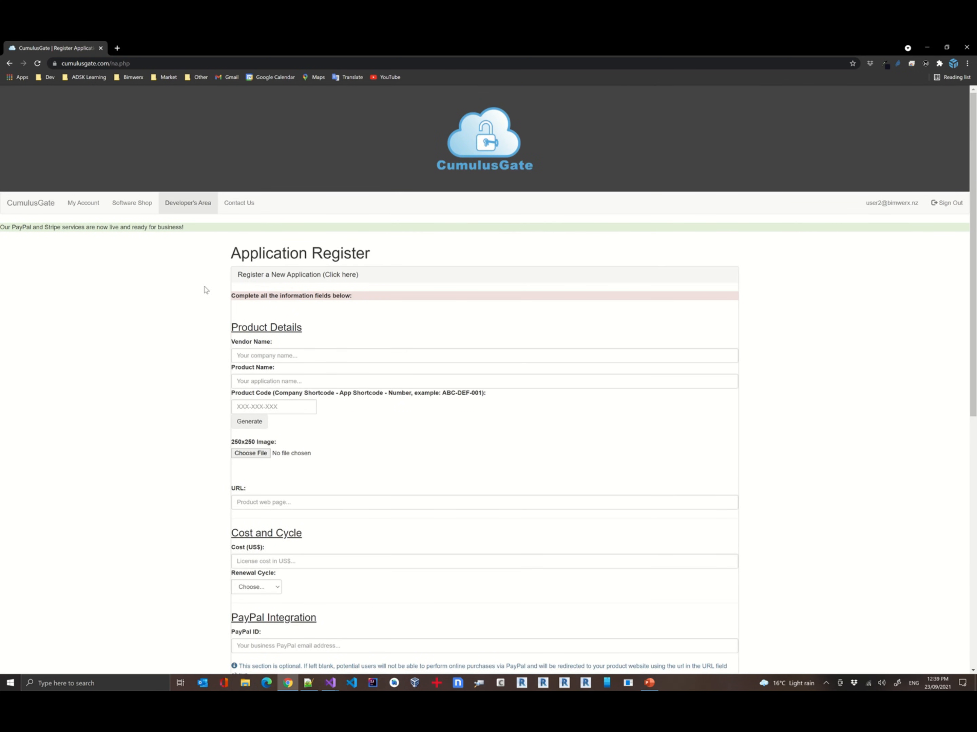
{"action": "left_click", "coordinate": [276, 277]}
{"action": "left_click", "coordinate": [318, 276]}
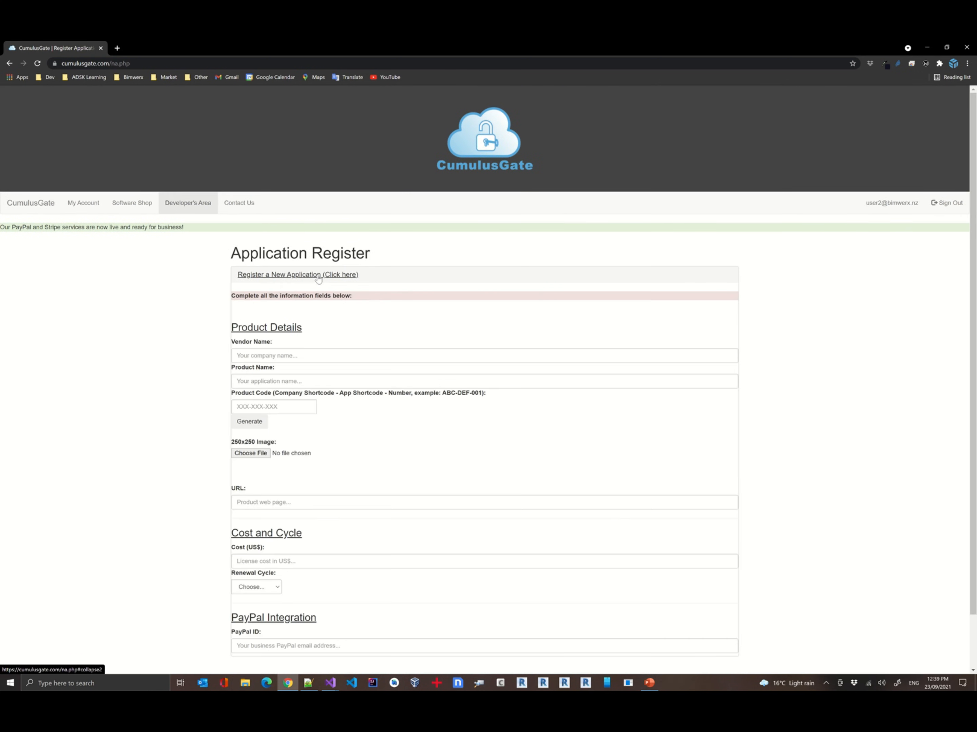
Set the vendor name to BIMWERX Limited and the product name to Demo App 2
{"action": "left_click", "coordinate": [360, 357]}
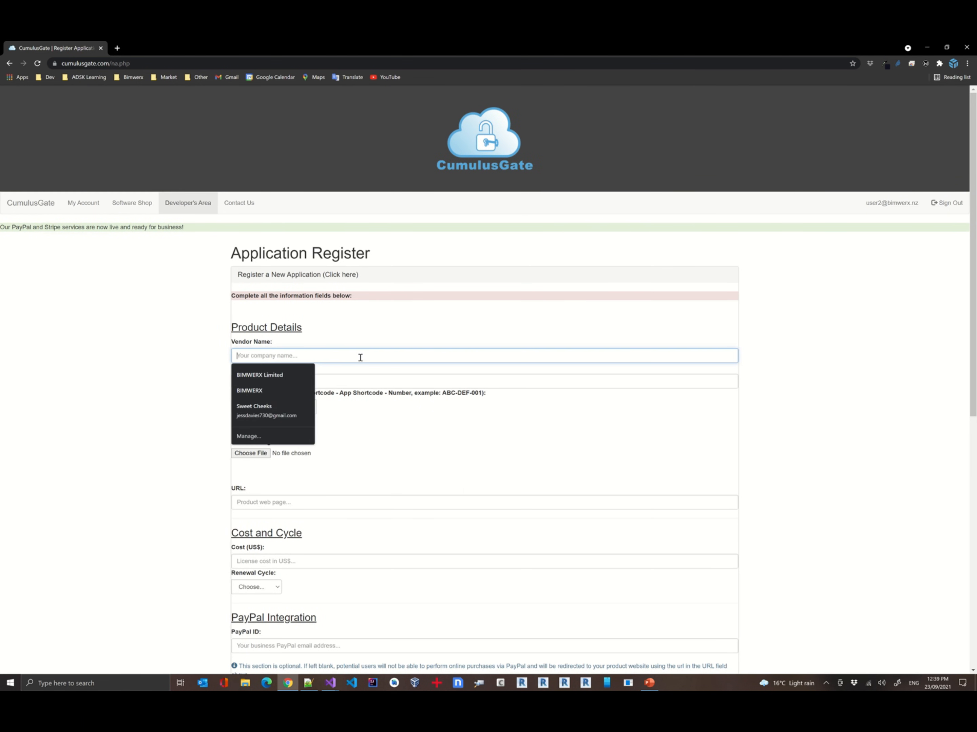
{"action": "left_click", "coordinate": [274, 375]}
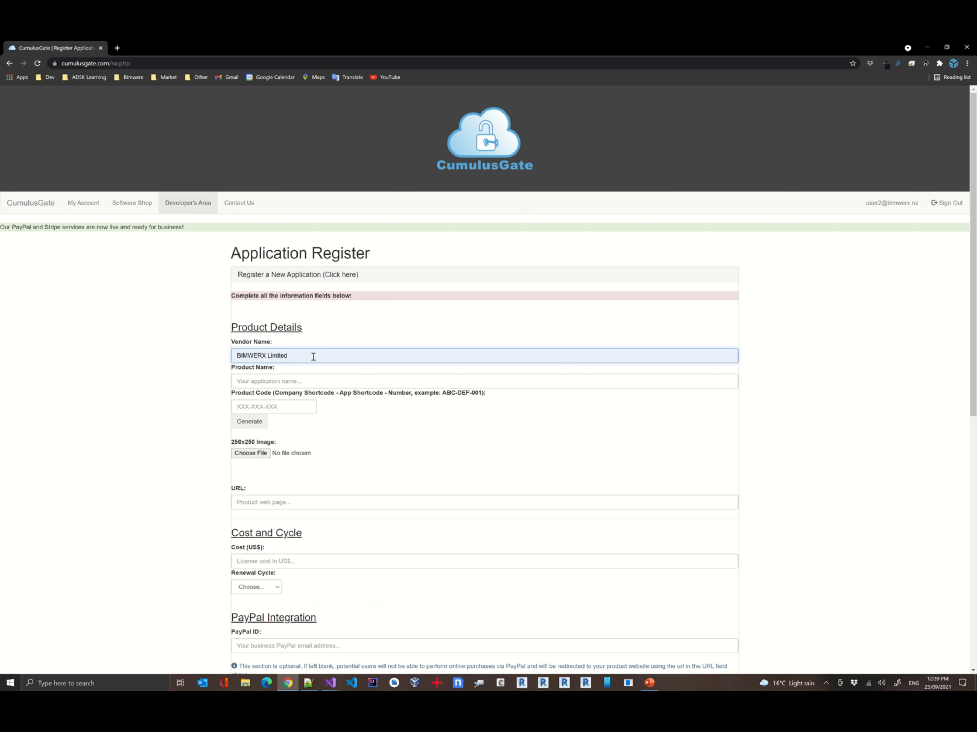
{"action": "left_click", "coordinate": [306, 382]}
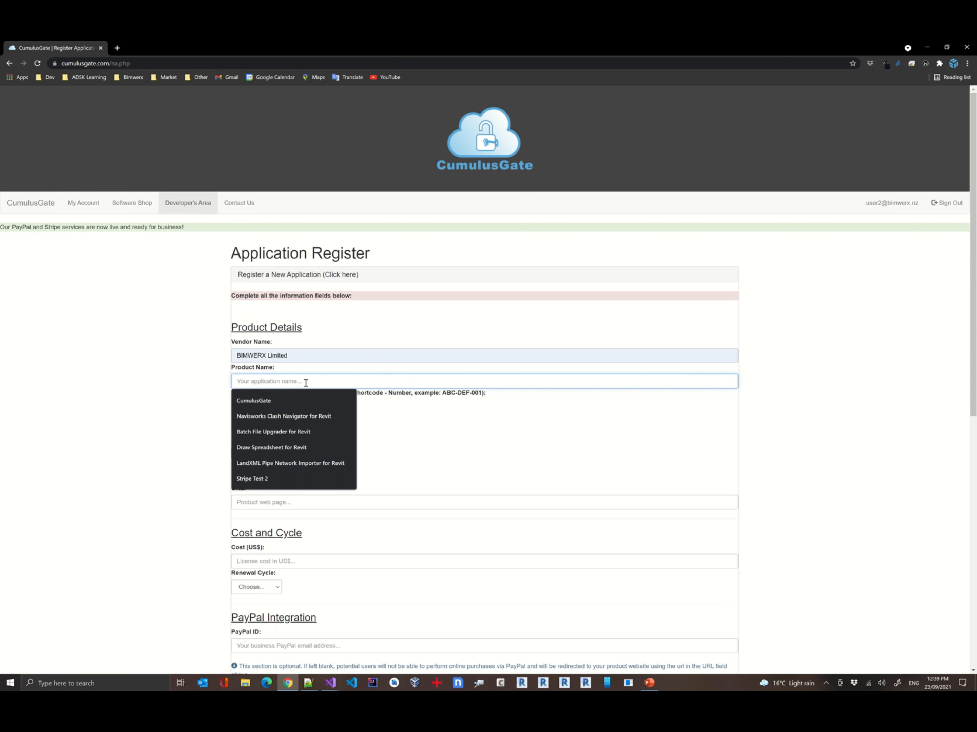
{"action": "type", "text": "Demo App 2"}
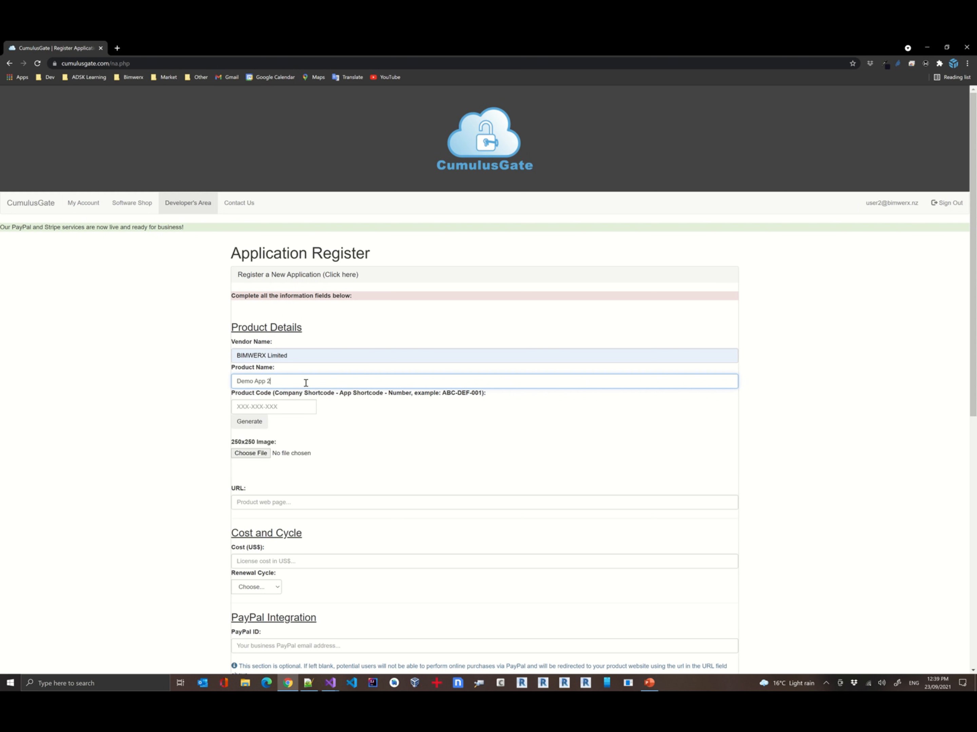
Generate the product code and attach Boxlogo.png as the 250x250 product image
{"action": "left_click", "coordinate": [252, 422]}
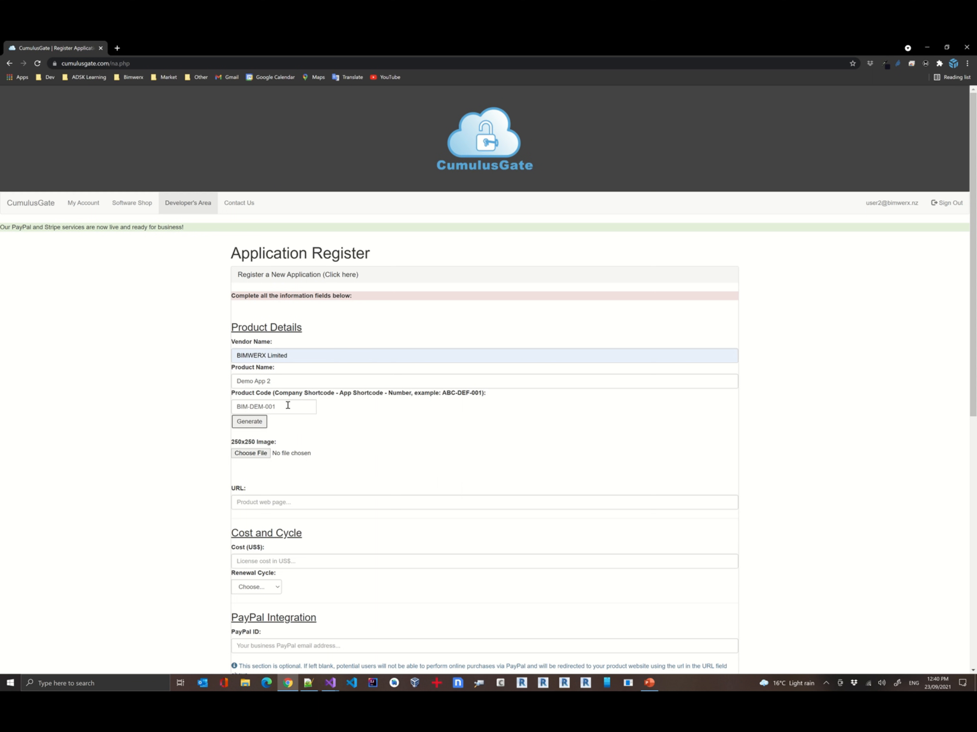
{"action": "left_click", "coordinate": [261, 452]}
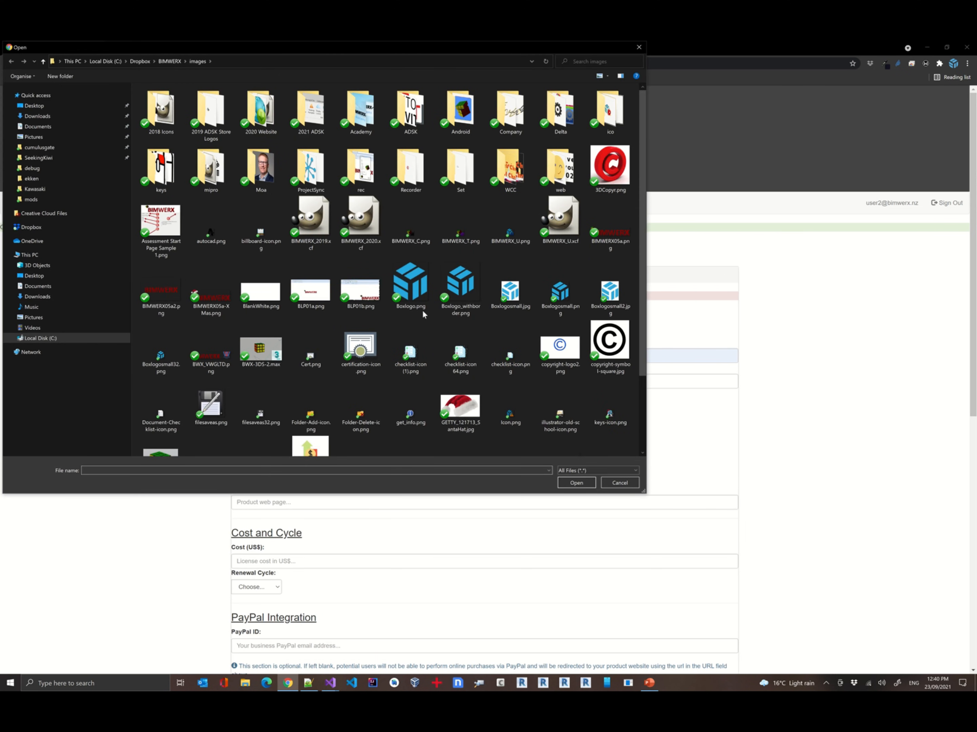
{"action": "double_click", "coordinate": [421, 297]}
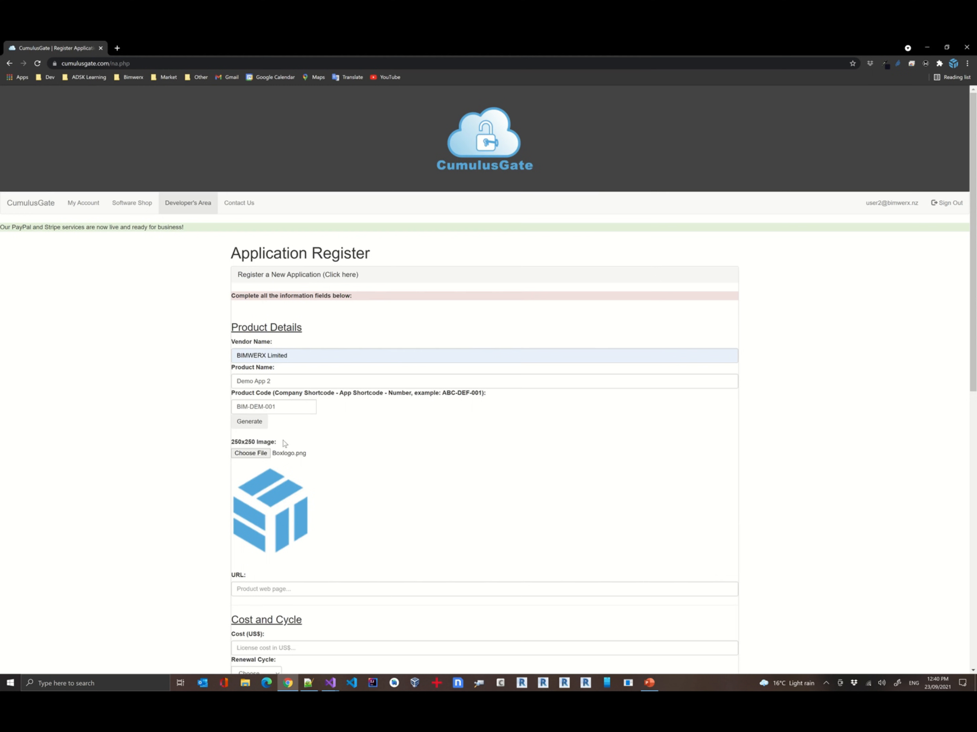
{"action": "scroll", "coordinate": [407, 446], "scroll_direction": "down", "scroll_amount": 5}
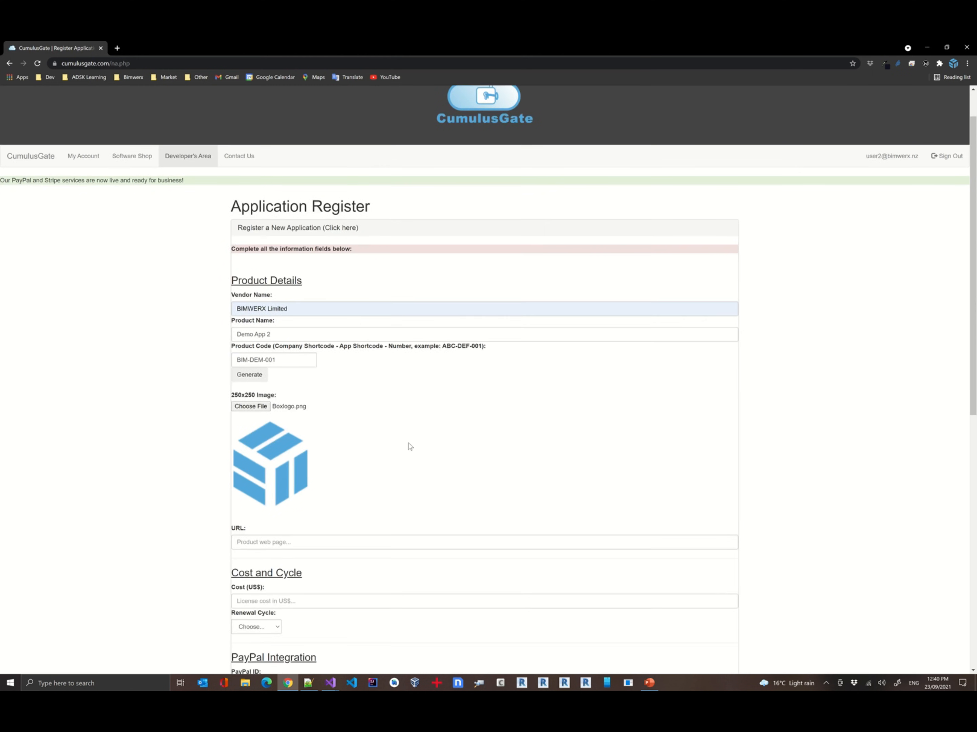
{"action": "left_click", "coordinate": [300, 370]}
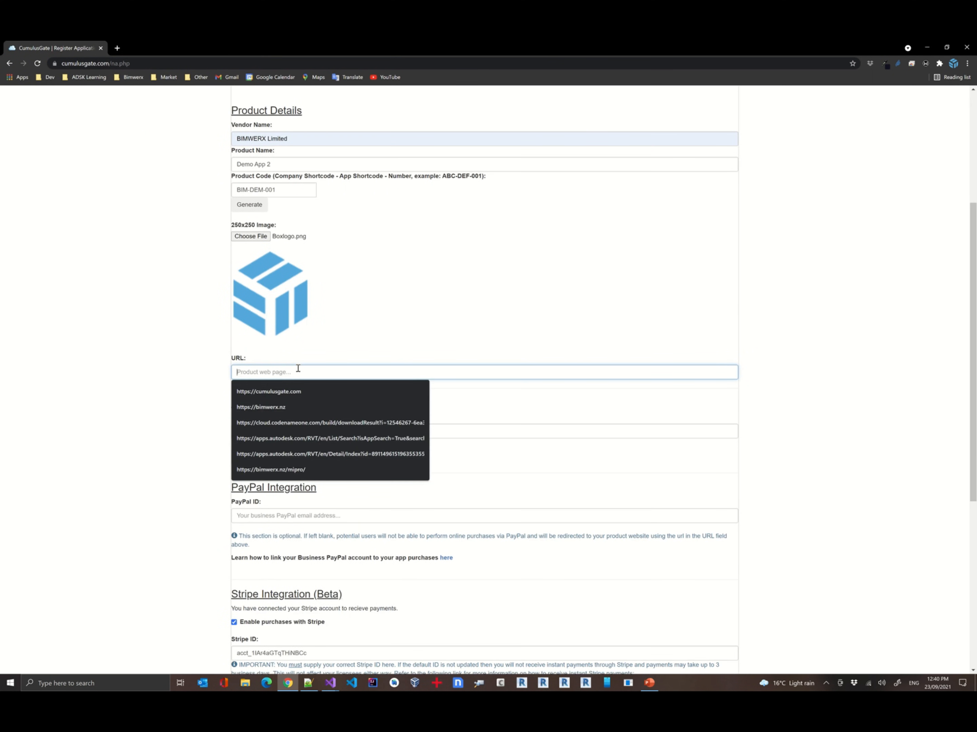
{"action": "left_click", "coordinate": [277, 407]}
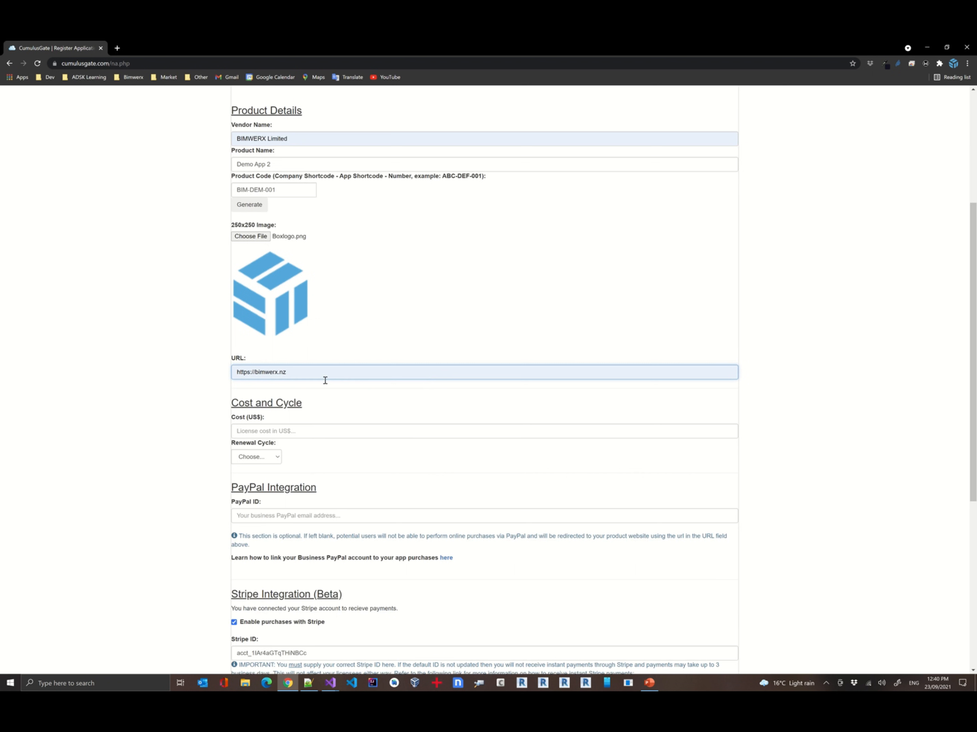
Set the licence cost to 5 US$ and the renewal cycle to Monthly
{"action": "left_click", "coordinate": [311, 427]}
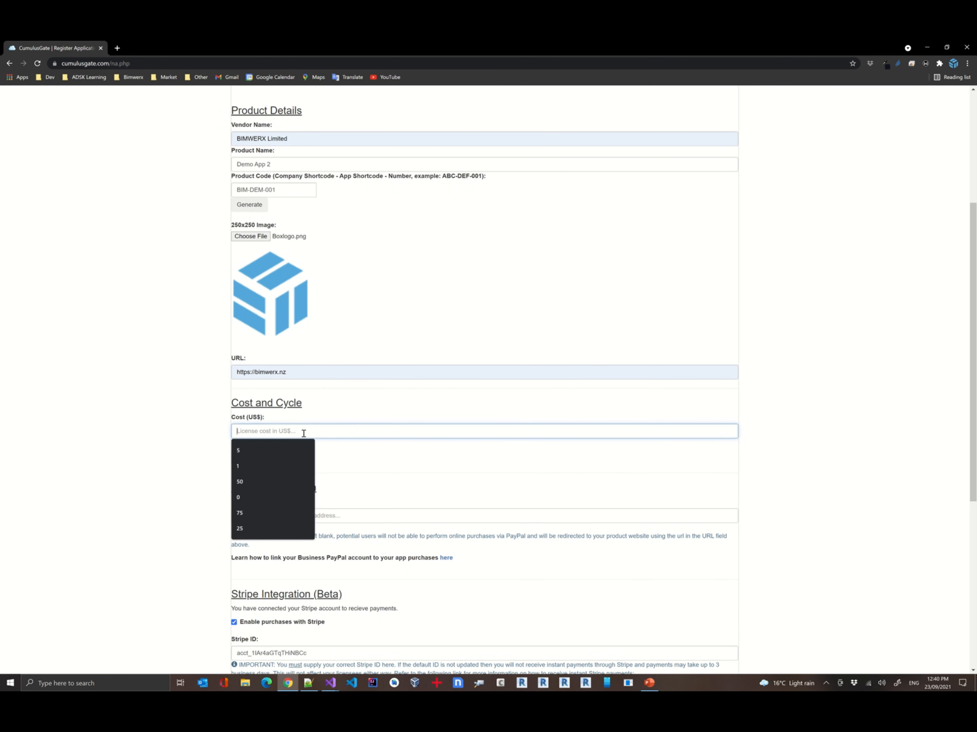
{"action": "type", "text": "5"}
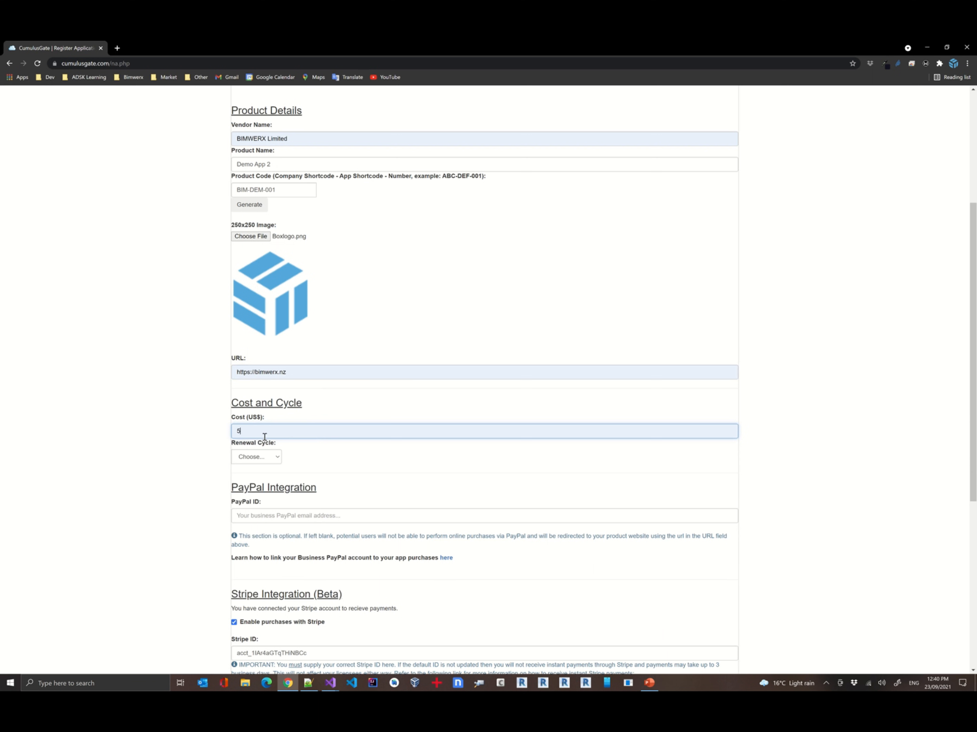
{"action": "left_click", "coordinate": [277, 460]}
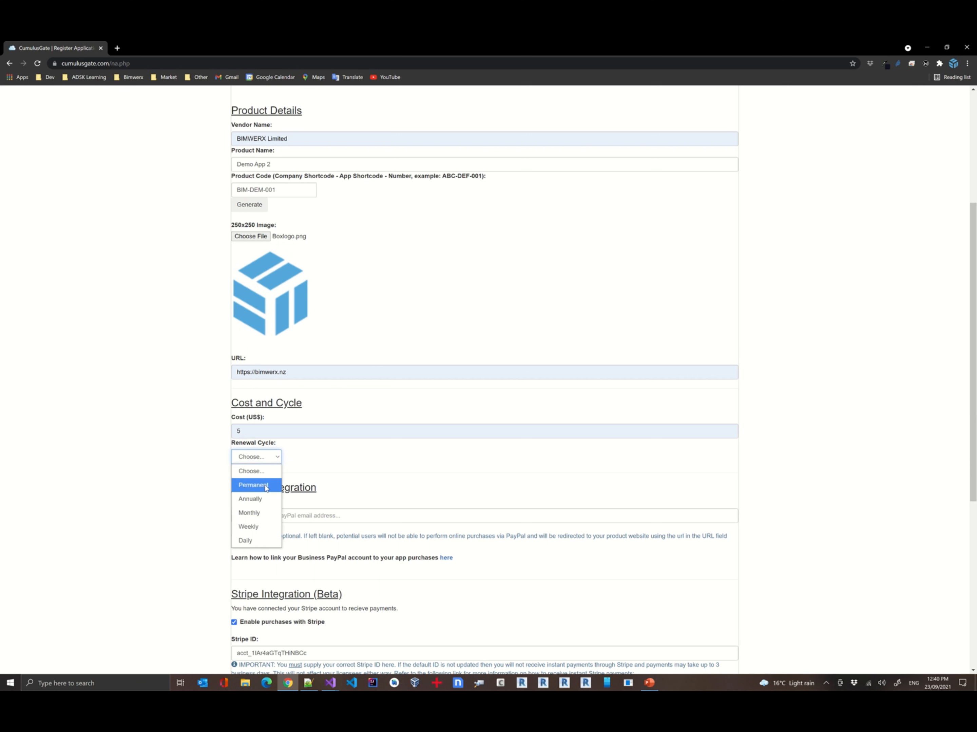
{"action": "left_click", "coordinate": [259, 513]}
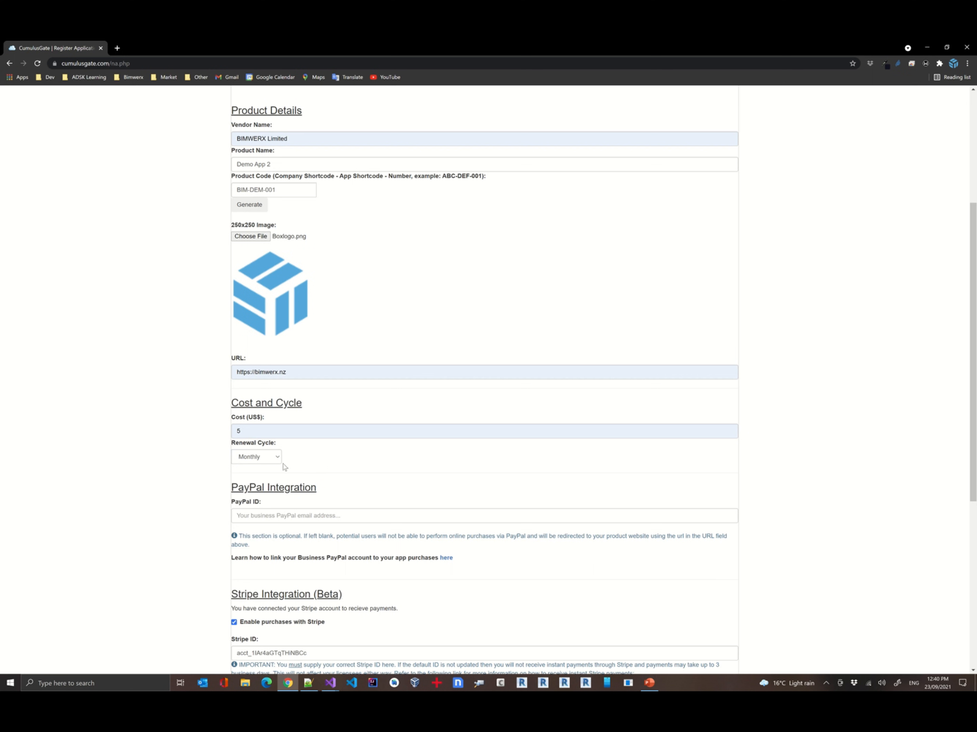
Fill in the PayPal ID with the business PayPal e-mail address
{"action": "left_click", "coordinate": [351, 515]}
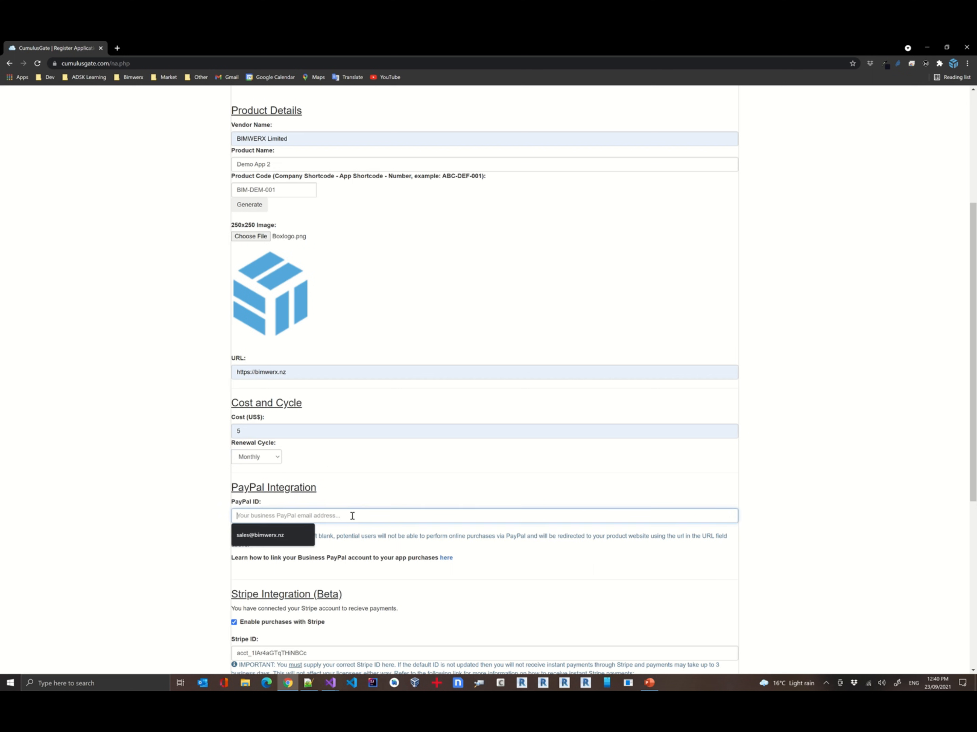
{"action": "left_click", "coordinate": [283, 534]}
Review the Stripe integration, trial duration and administration sections of the registration form
{"action": "scroll", "coordinate": [315, 427], "scroll_direction": "down", "scroll_amount": 2}
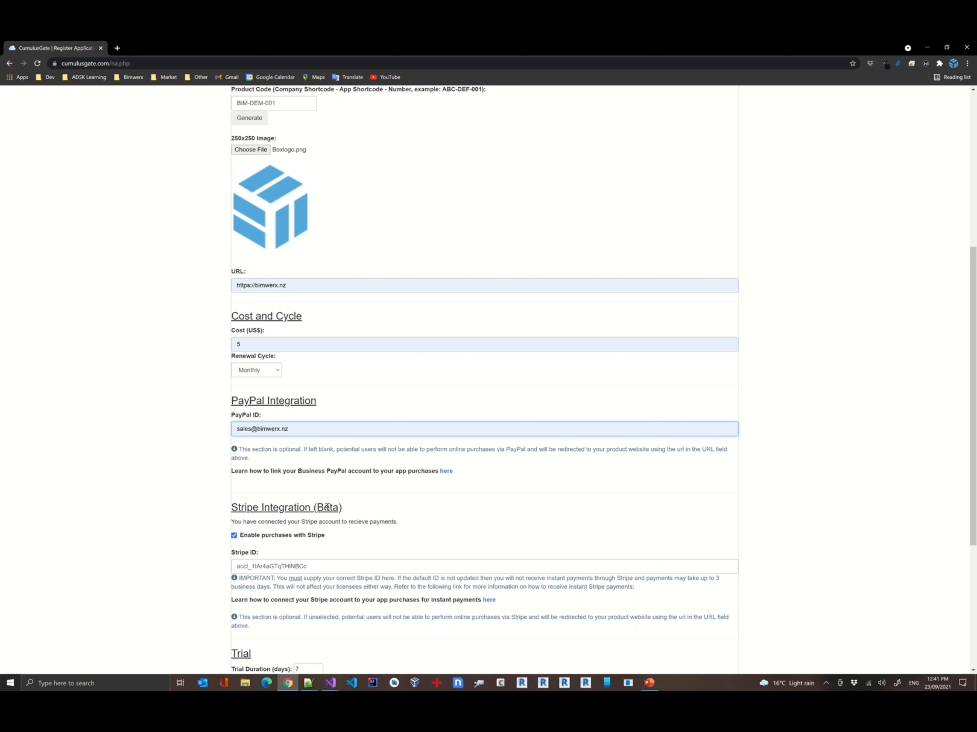
{"action": "scroll", "coordinate": [327, 507], "scroll_direction": "down", "scroll_amount": 3}
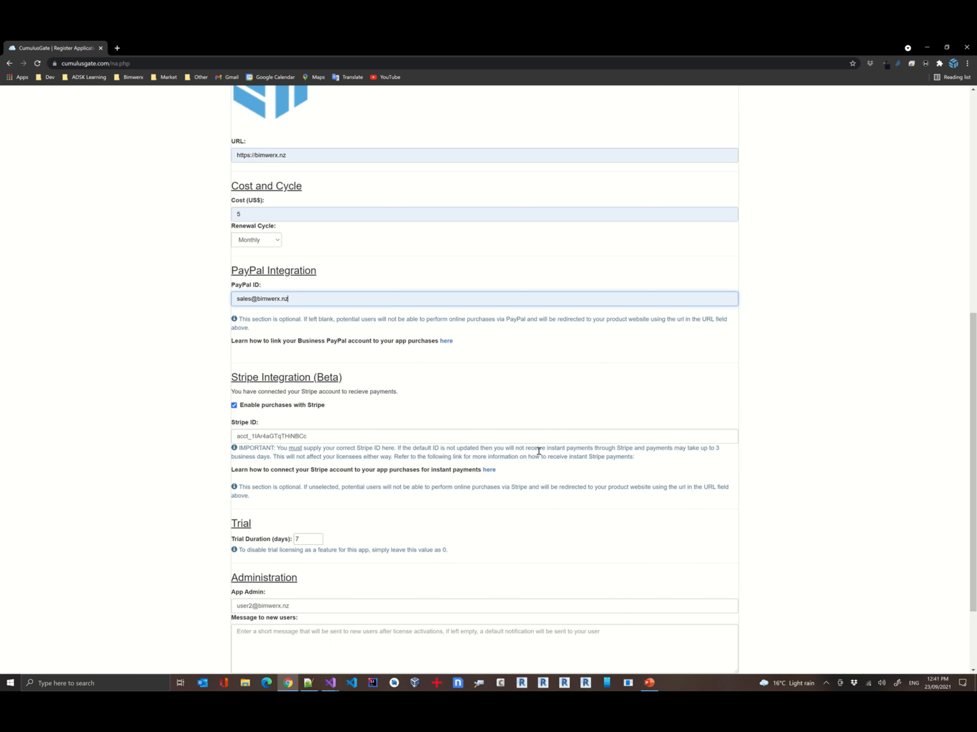
{"action": "left_click_drag", "start_coordinate": [311, 436], "coordinate": [211, 443]}
{"action": "left_click", "coordinate": [310, 438]}
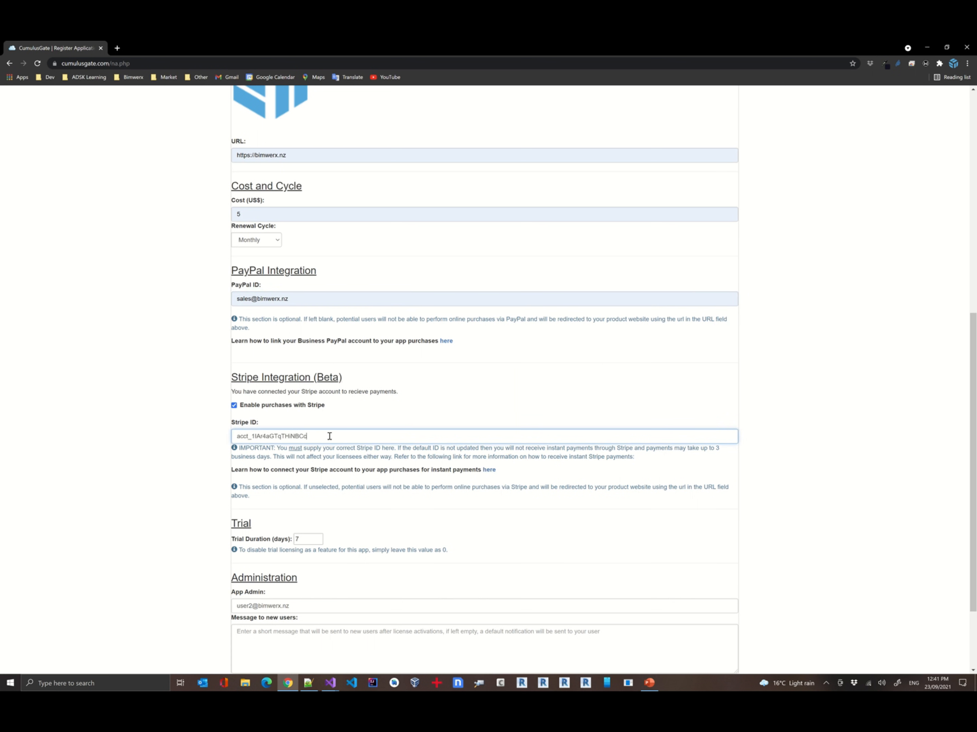
{"action": "scroll", "coordinate": [329, 436], "scroll_direction": "down", "scroll_amount": 1}
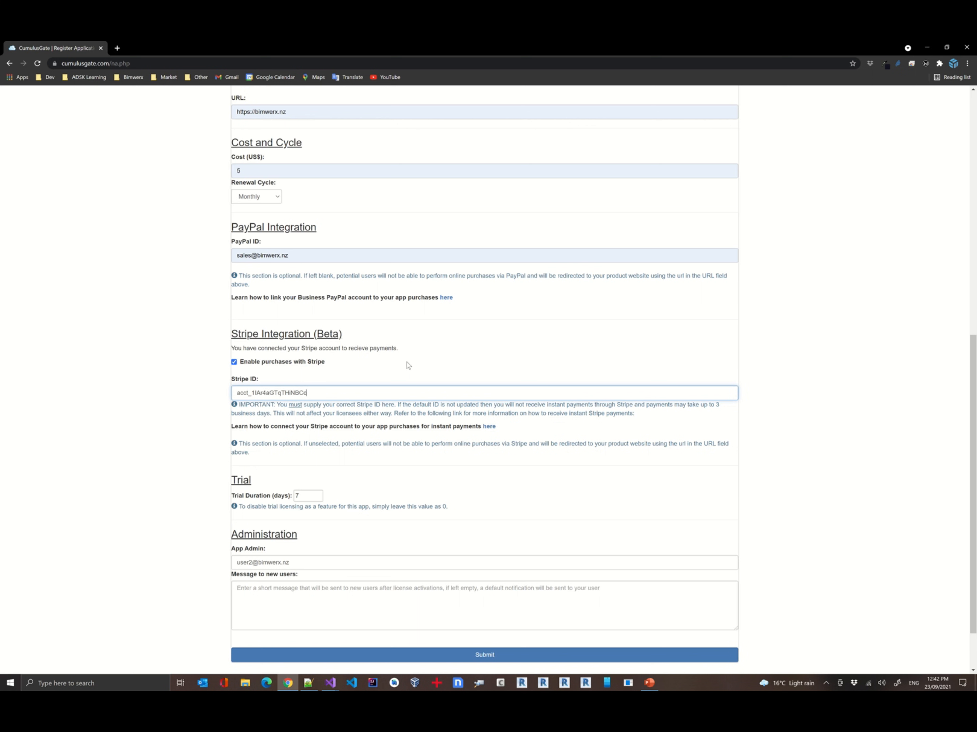
{"action": "scroll", "coordinate": [408, 365], "scroll_direction": "down", "scroll_amount": 1}
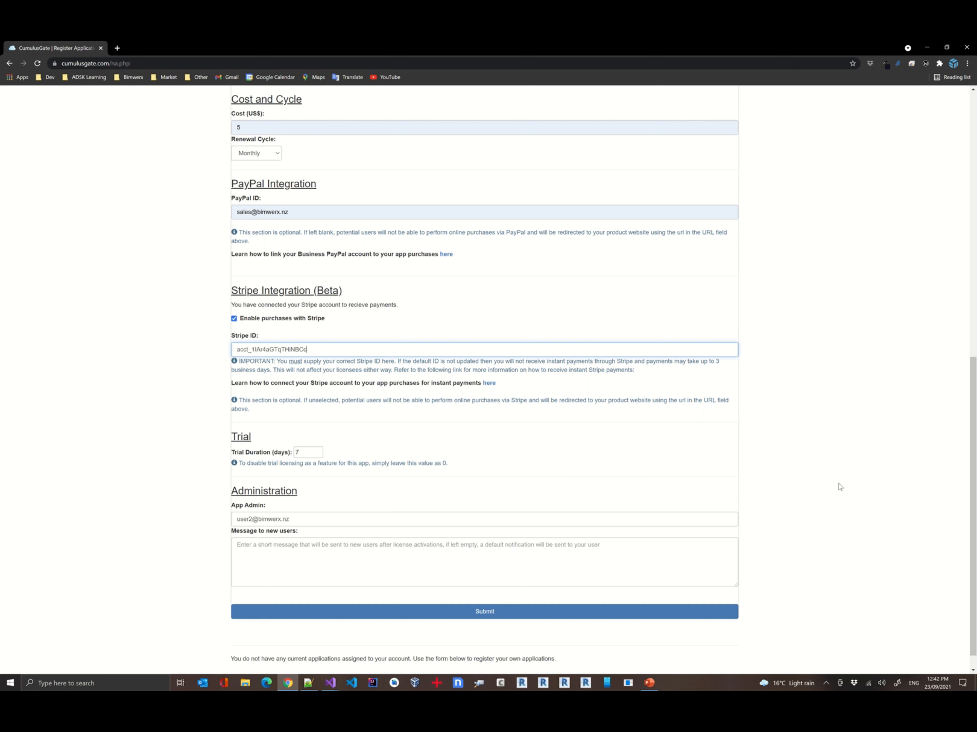
{"action": "scroll", "coordinate": [842, 475], "scroll_direction": "up", "scroll_amount": 5}
{"action": "scroll", "coordinate": [837, 346], "scroll_direction": "up", "scroll_amount": 5}
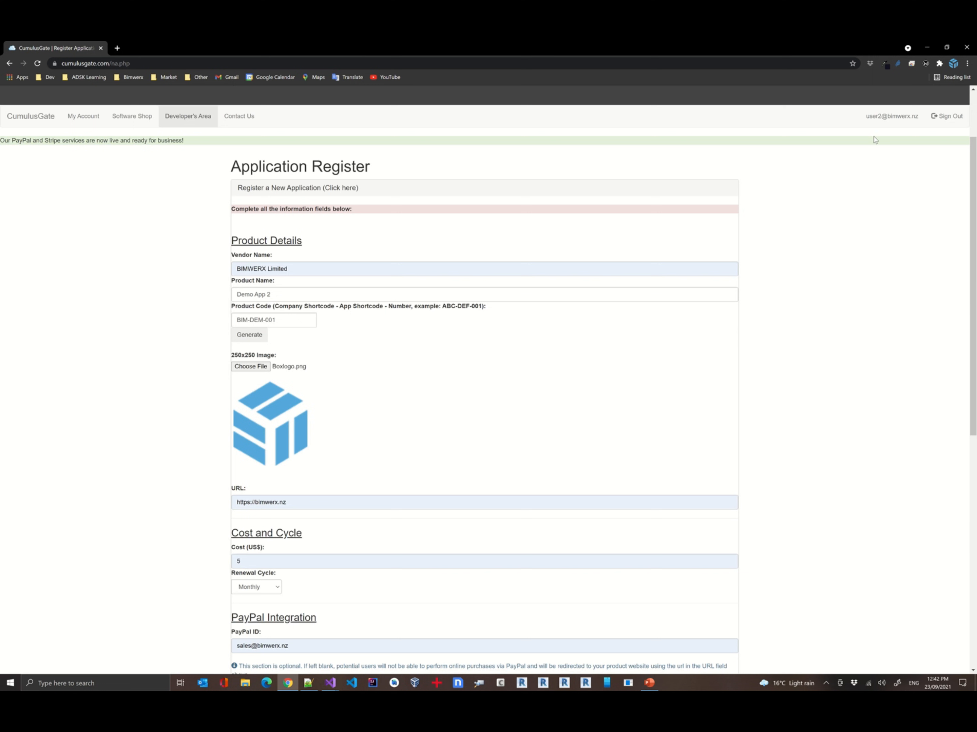
{"action": "scroll", "coordinate": [804, 337], "scroll_direction": "down", "scroll_amount": 2}
{"action": "scroll", "coordinate": [805, 366], "scroll_direction": "down", "scroll_amount": 8}
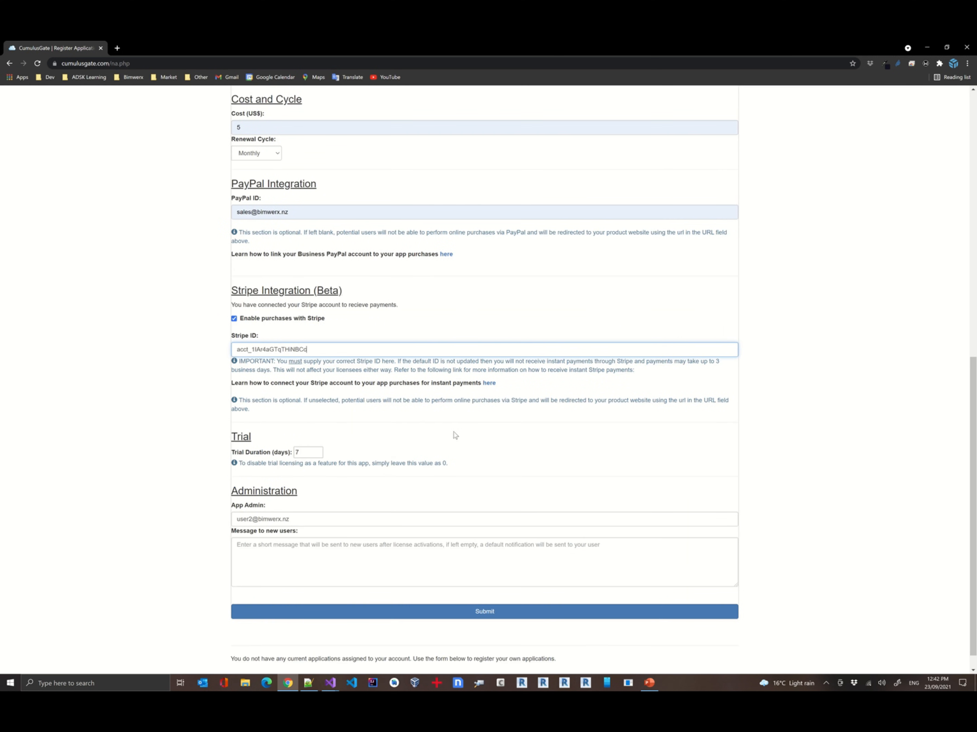
Submit the application registration and open the management page of Demo App 2
{"action": "left_click", "coordinate": [331, 555]}
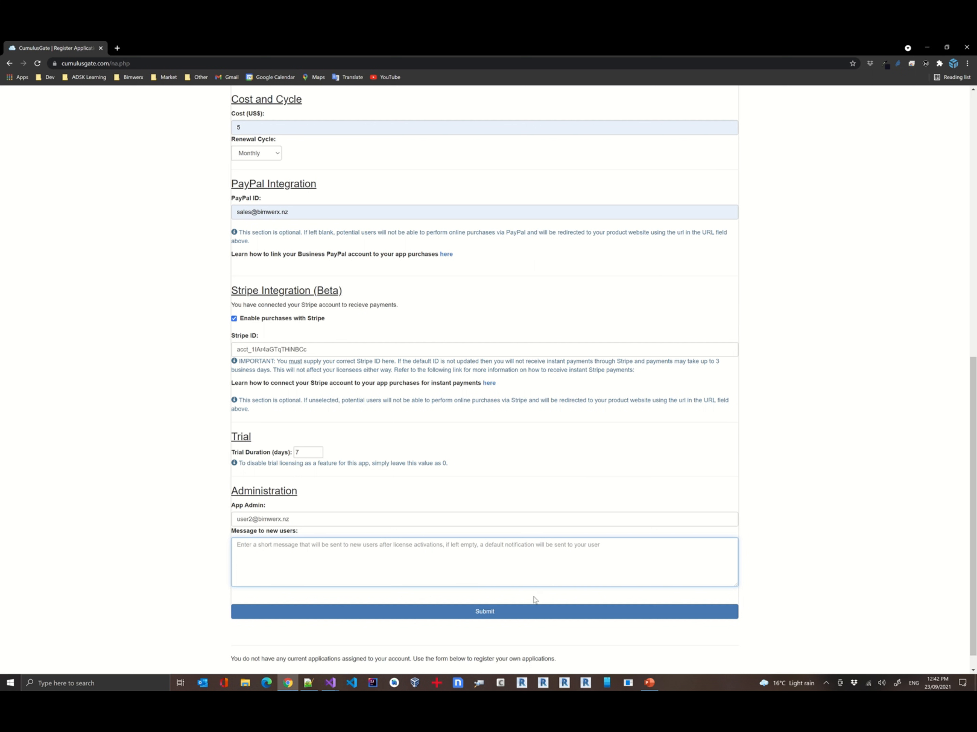
{"action": "left_click", "coordinate": [484, 616]}
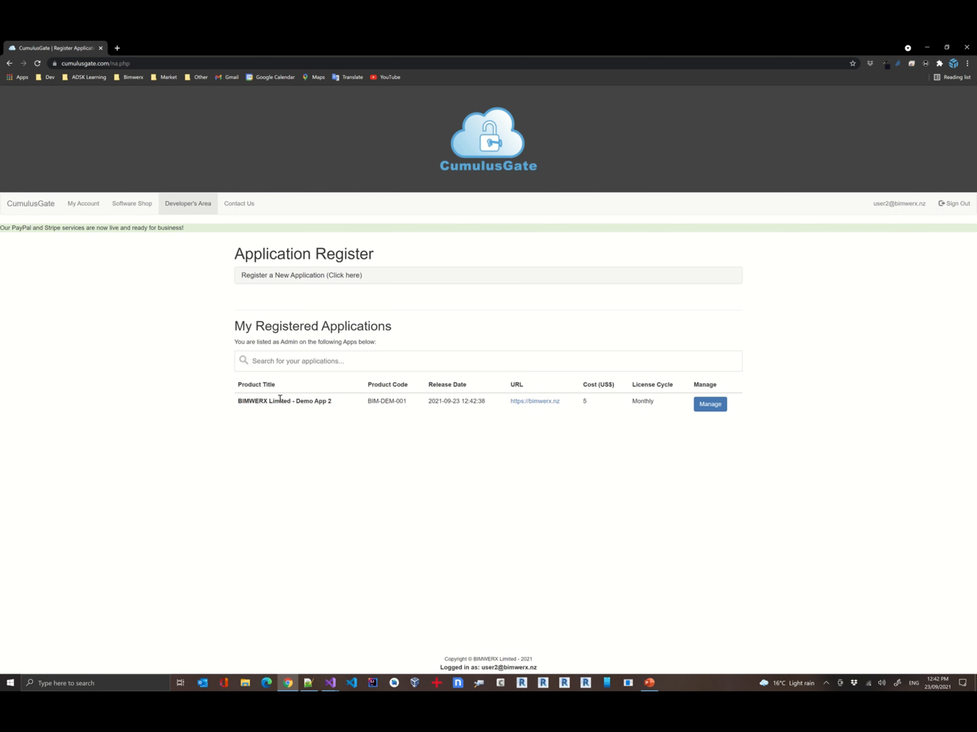
{"action": "left_click", "coordinate": [699, 407]}
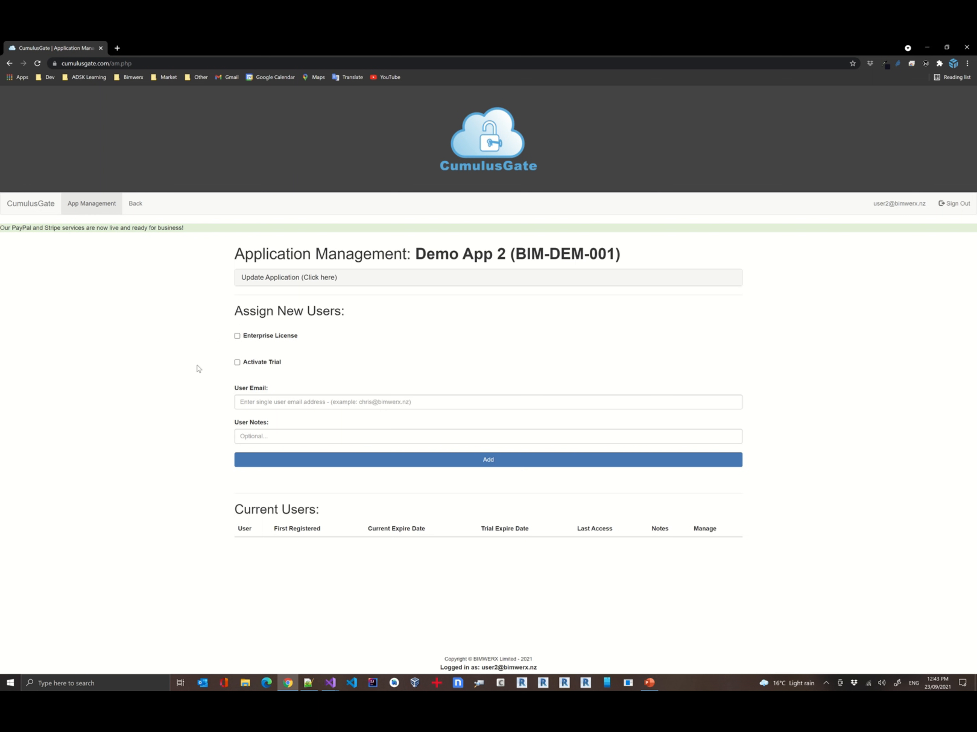
Tick and untick the Enterprise License option to preview its number-of-licences field
{"action": "left_click", "coordinate": [266, 337]}
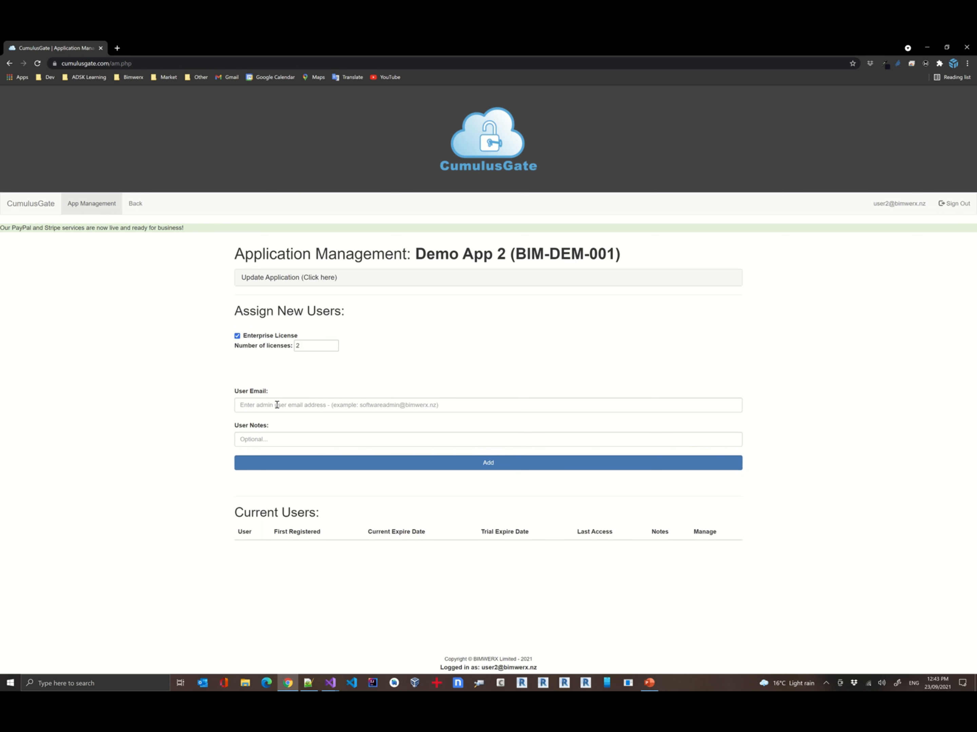
{"action": "left_click", "coordinate": [259, 340]}
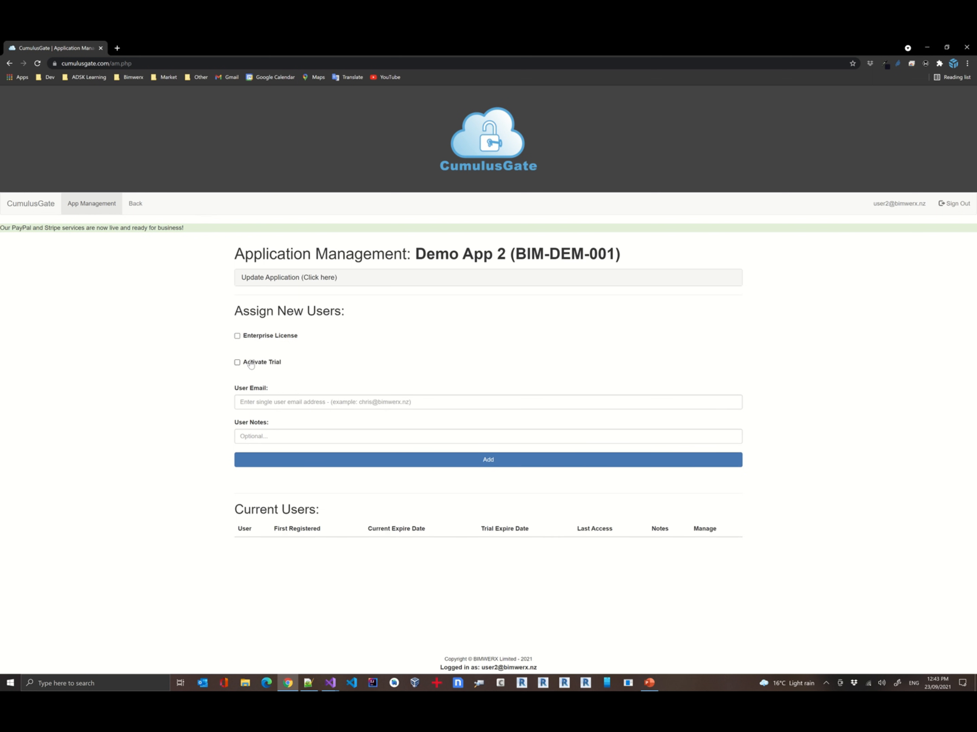
Expand the Update Application panel and review Demo App 2's saved licensing details and message to new users
{"action": "left_click", "coordinate": [304, 280]}
{"action": "left_click", "coordinate": [304, 280]}
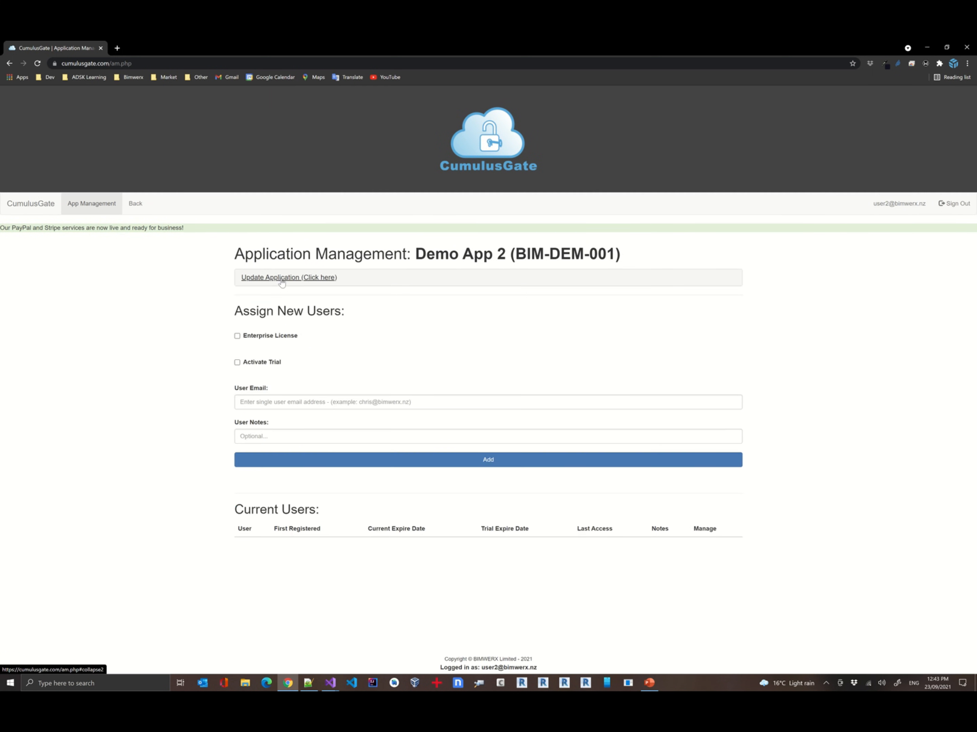
{"action": "left_click", "coordinate": [283, 282]}
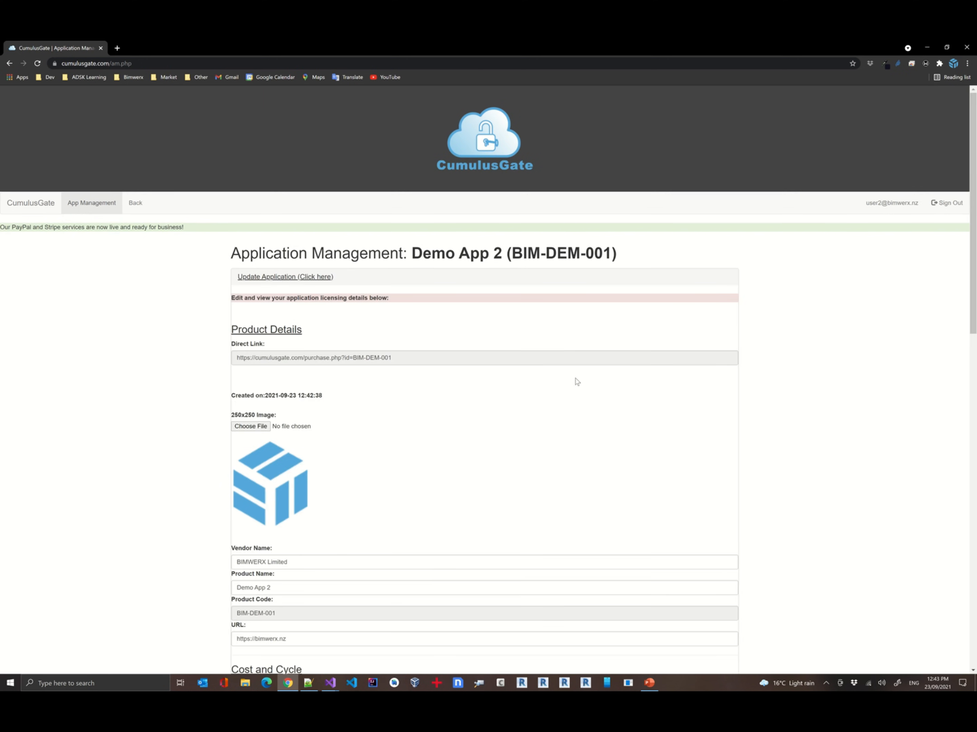
{"action": "scroll", "coordinate": [475, 353], "scroll_direction": "down", "scroll_amount": 5}
{"action": "scroll", "coordinate": [476, 352], "scroll_direction": "down", "scroll_amount": 10}
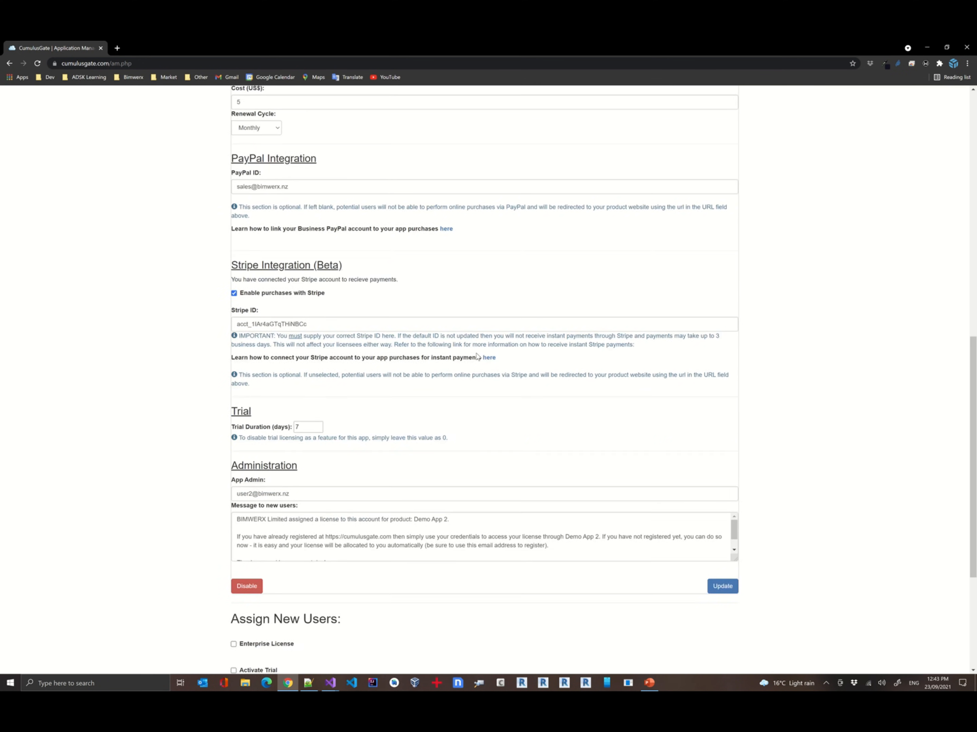
{"action": "scroll", "coordinate": [477, 354], "scroll_direction": "up", "scroll_amount": 15}
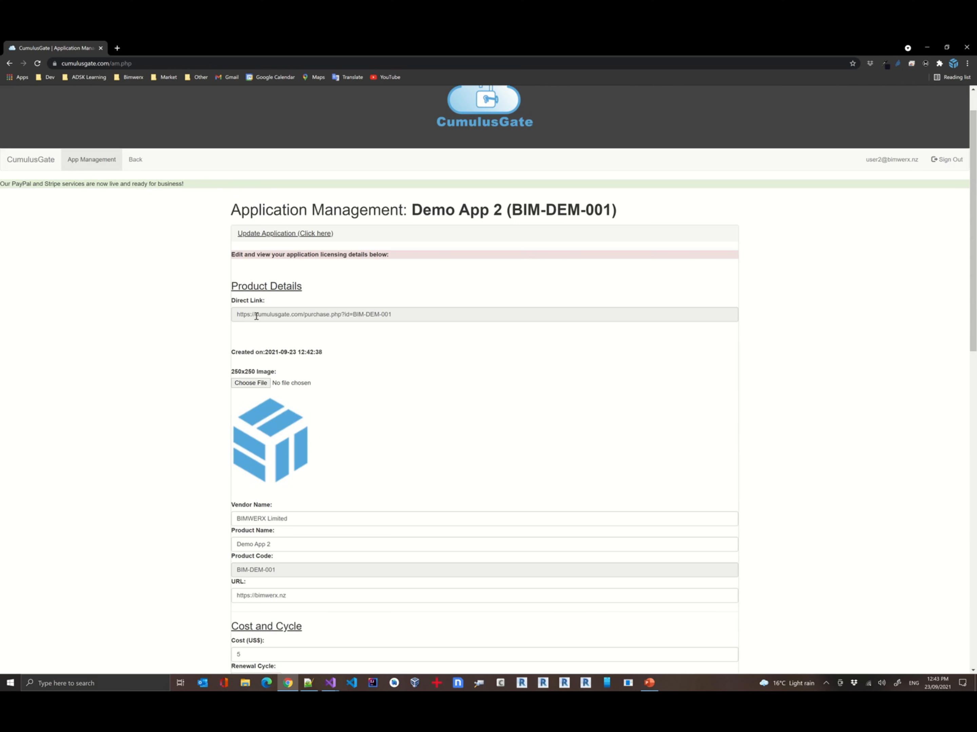
{"action": "scroll", "coordinate": [411, 315], "scroll_direction": "down", "scroll_amount": 1}
{"action": "scroll", "coordinate": [412, 316], "scroll_direction": "down", "scroll_amount": 5}
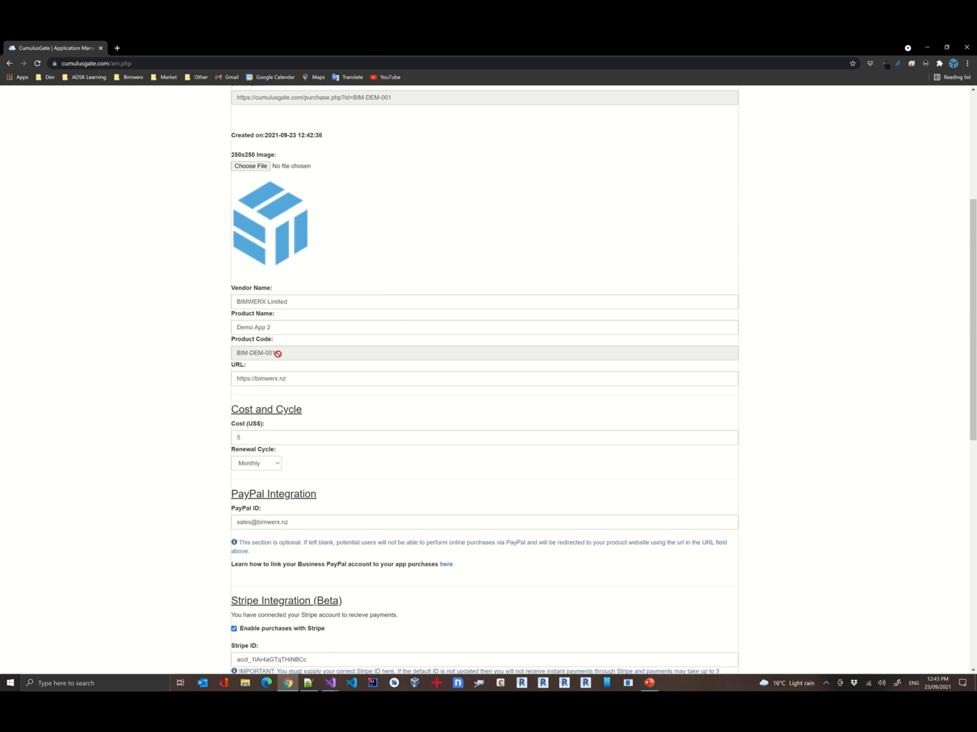
{"action": "scroll", "coordinate": [408, 410], "scroll_direction": "down", "scroll_amount": 6}
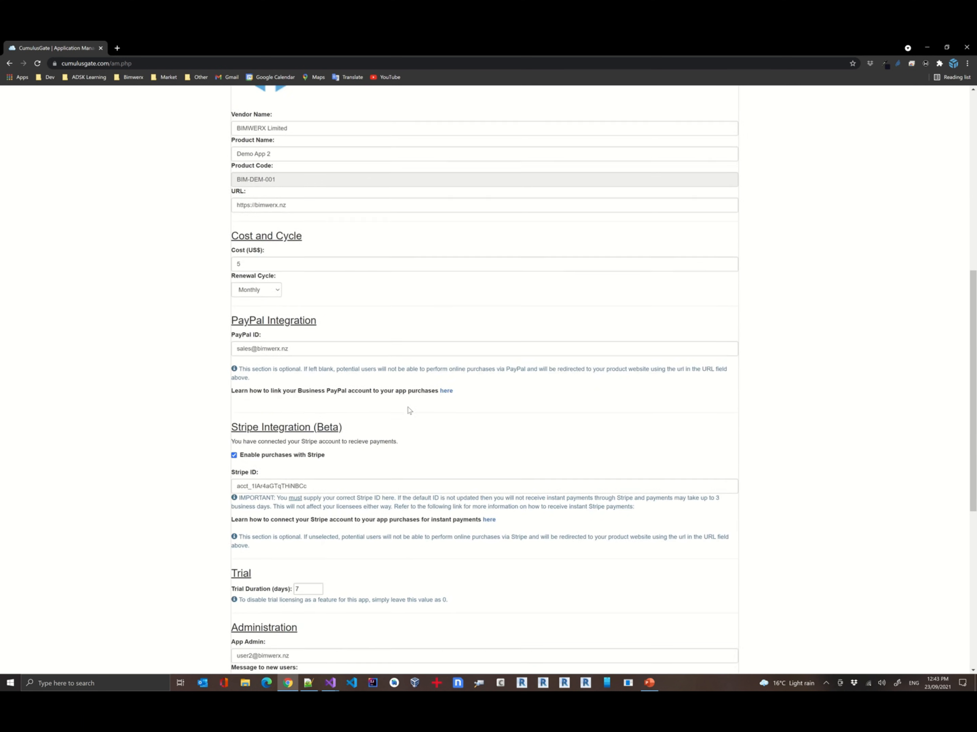
{"action": "scroll", "coordinate": [408, 410], "scroll_direction": "down", "scroll_amount": 4}
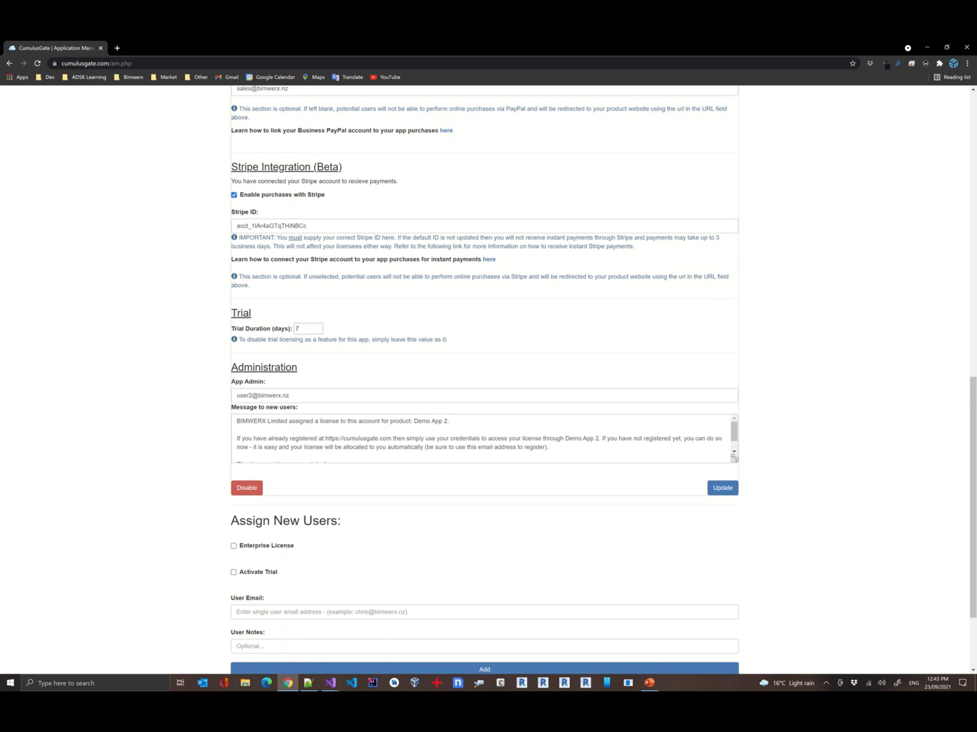
{"action": "left_click_drag", "start_coordinate": [733, 458], "coordinate": [734, 491]}
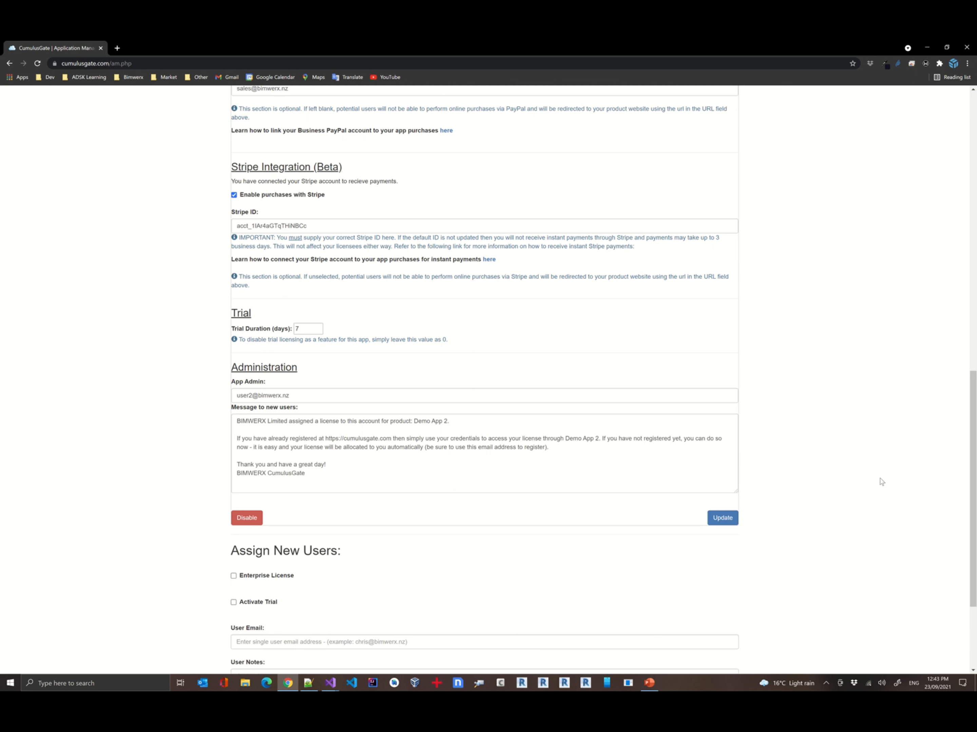
{"action": "scroll", "coordinate": [837, 502], "scroll_direction": "up", "scroll_amount": 15}
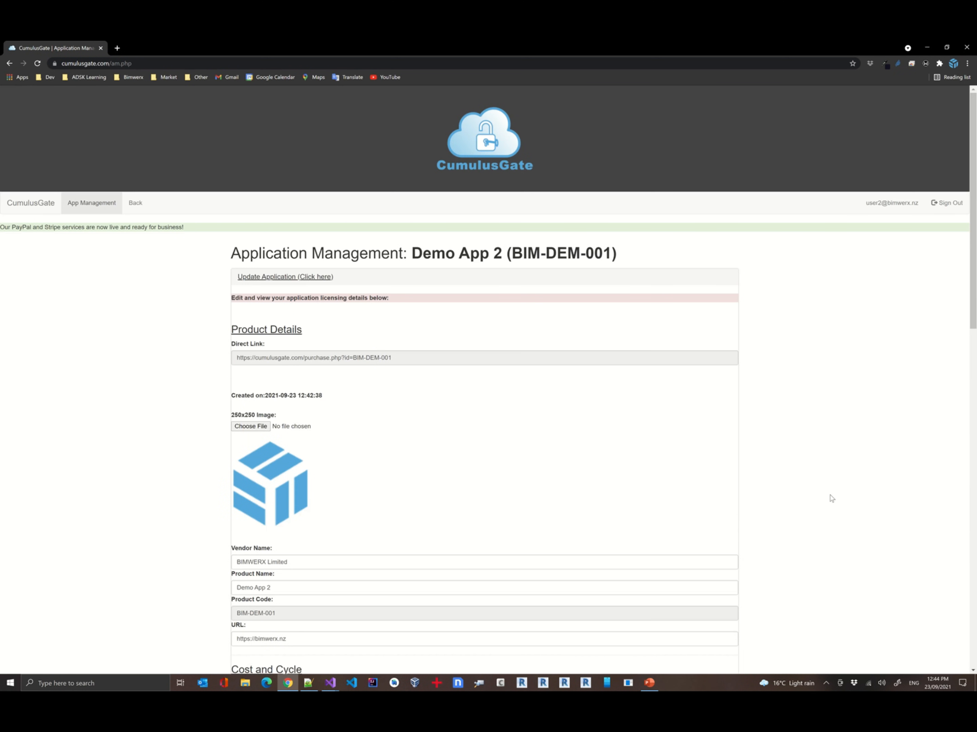
Go to the Software Shop and look for Demo App 2 in the list of purchasable software
{"action": "left_click", "coordinate": [135, 204]}
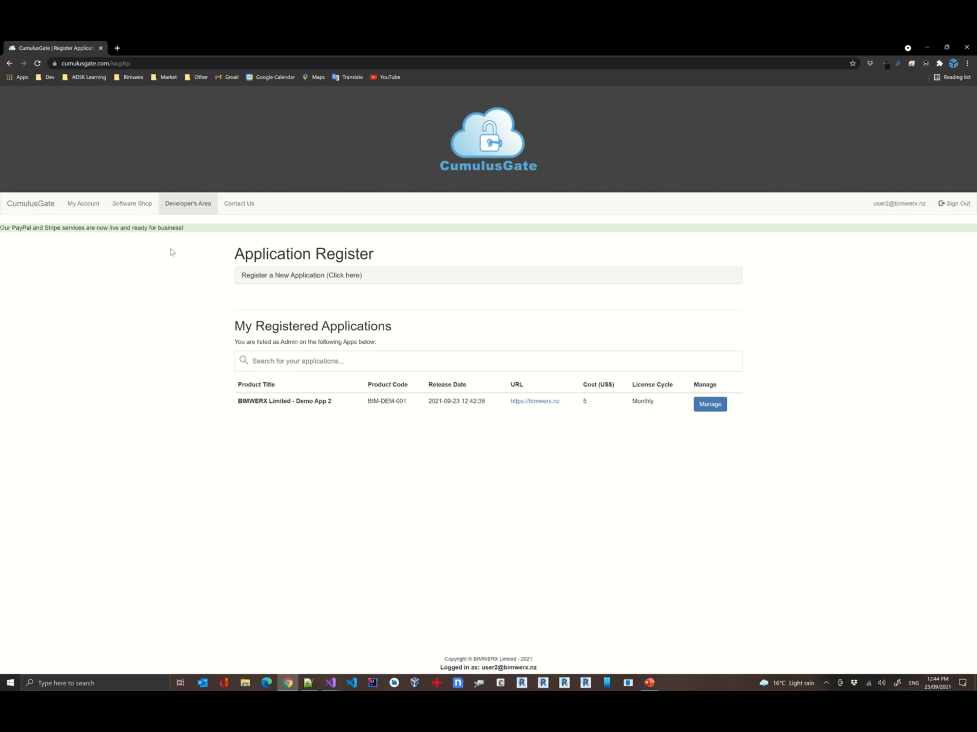
{"action": "left_click", "coordinate": [135, 213]}
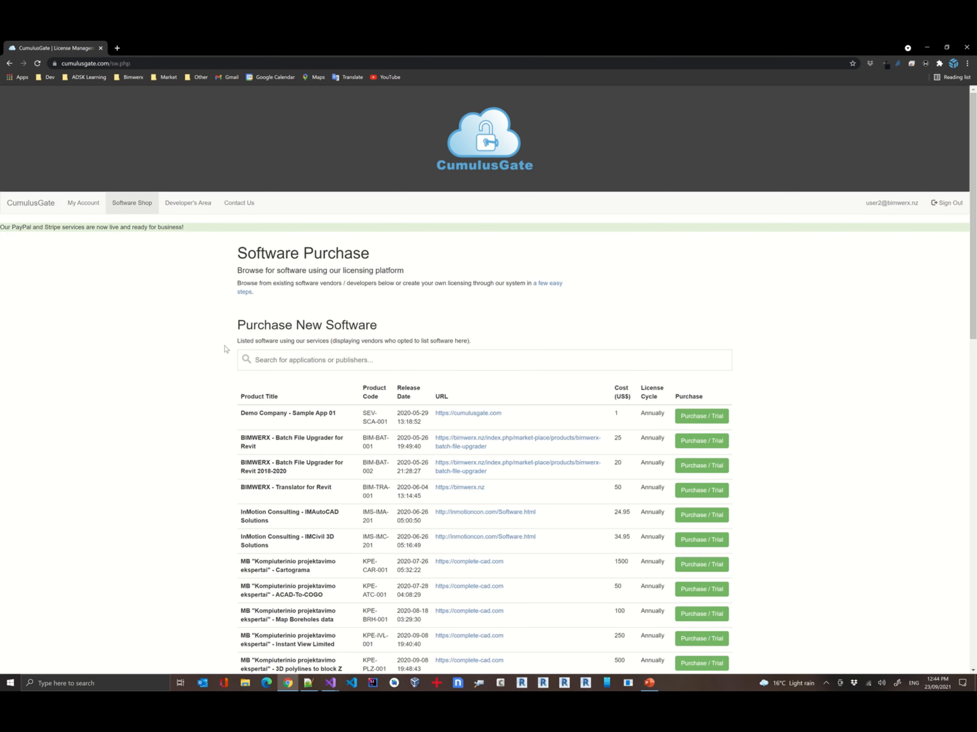
{"action": "scroll", "coordinate": [222, 350], "scroll_direction": "down", "scroll_amount": 20}
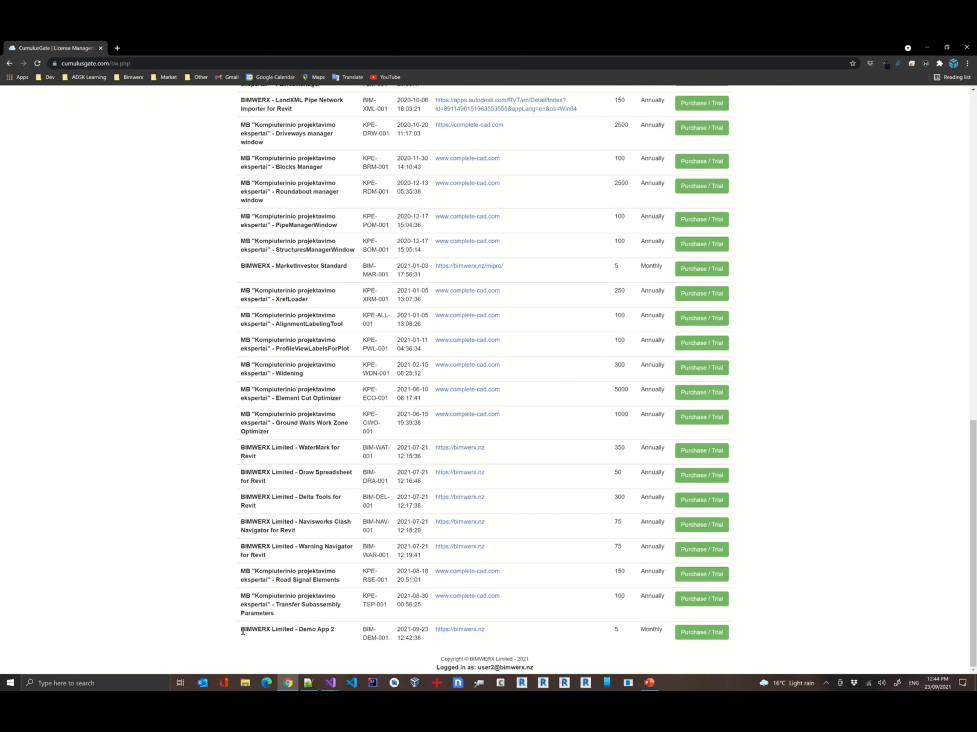
{"action": "left_click_drag", "start_coordinate": [243, 631], "coordinate": [339, 634]}
{"action": "left_click", "coordinate": [281, 633]}
{"action": "left_click_drag", "start_coordinate": [243, 629], "coordinate": [330, 629]}
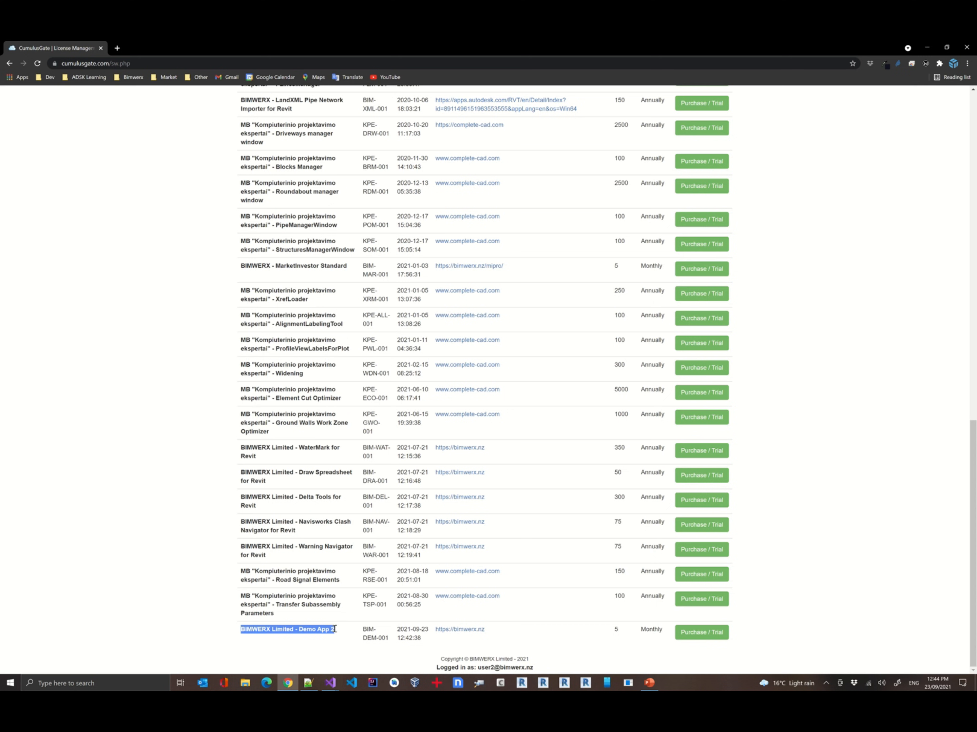
{"action": "left_click", "coordinate": [326, 629]}
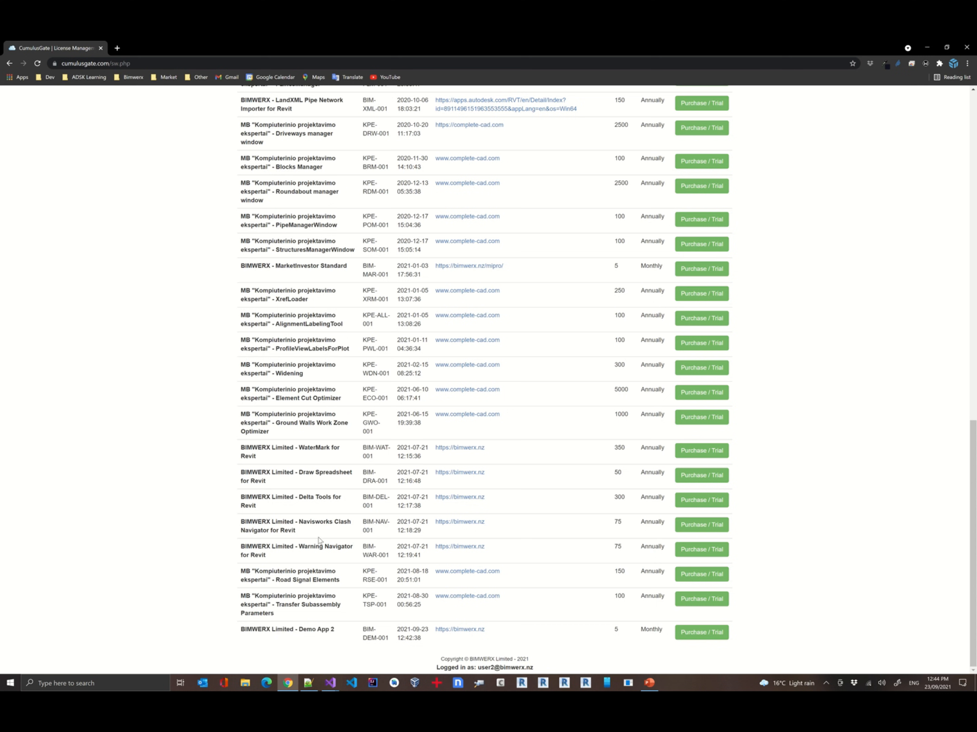
{"action": "scroll", "coordinate": [319, 541], "scroll_direction": "up", "scroll_amount": 20}
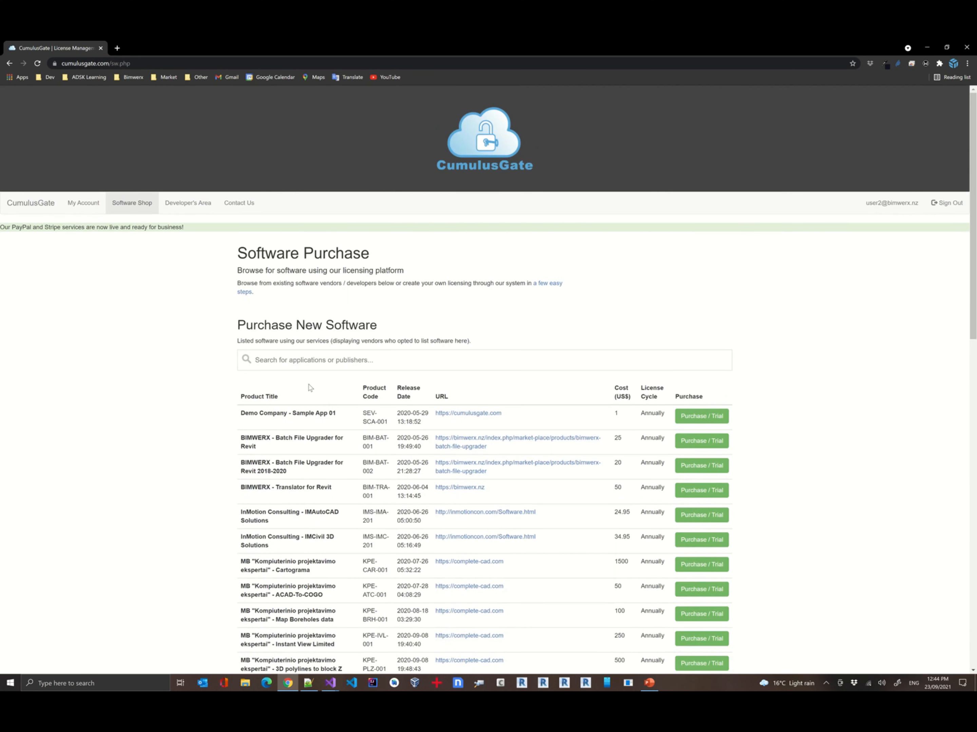
Search the Software Shop for demo and open Demo App 2's purchase page
{"action": "left_click", "coordinate": [362, 364]}
{"action": "type", "text": "demo"}
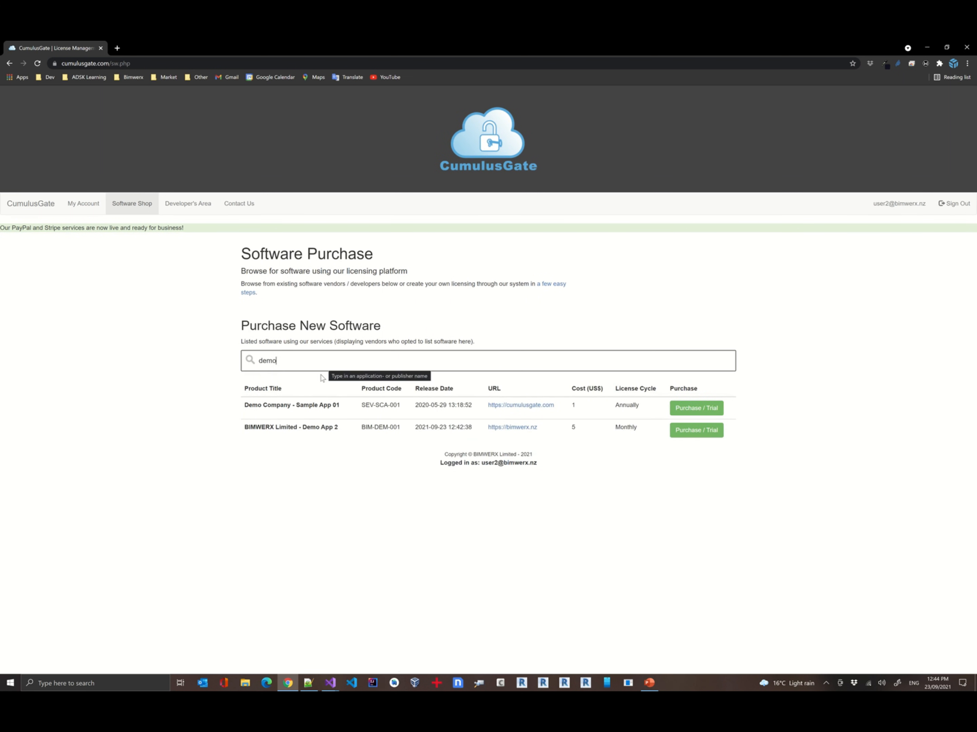
{"action": "left_click", "coordinate": [682, 432]}
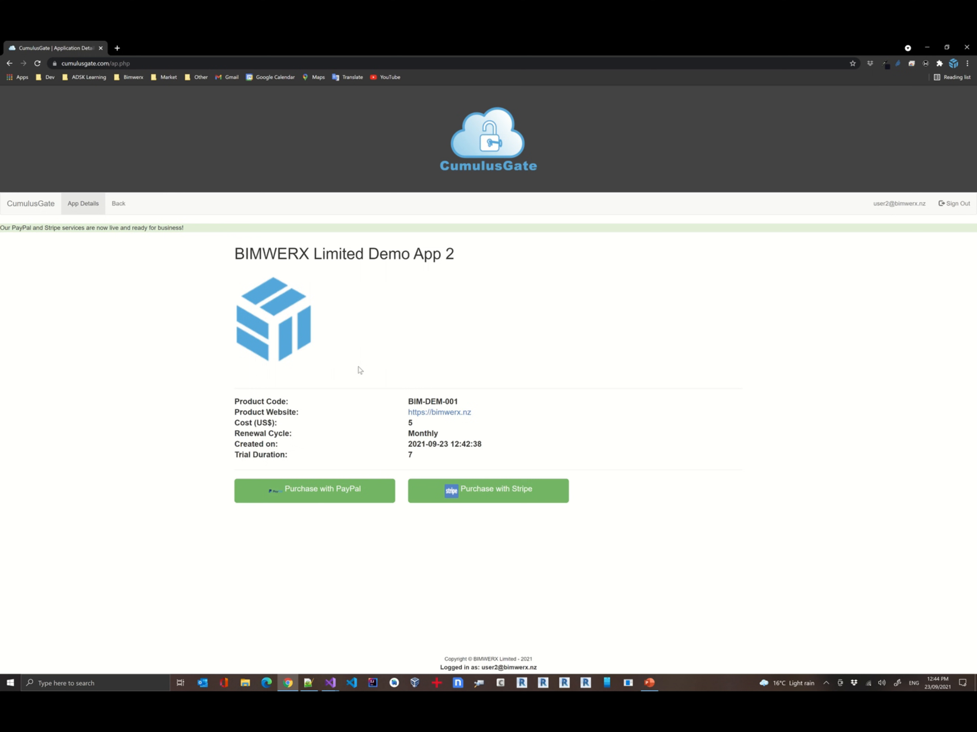
Return to Demo App 2's management page and copy its direct purchase link
{"action": "left_click", "coordinate": [118, 203]}
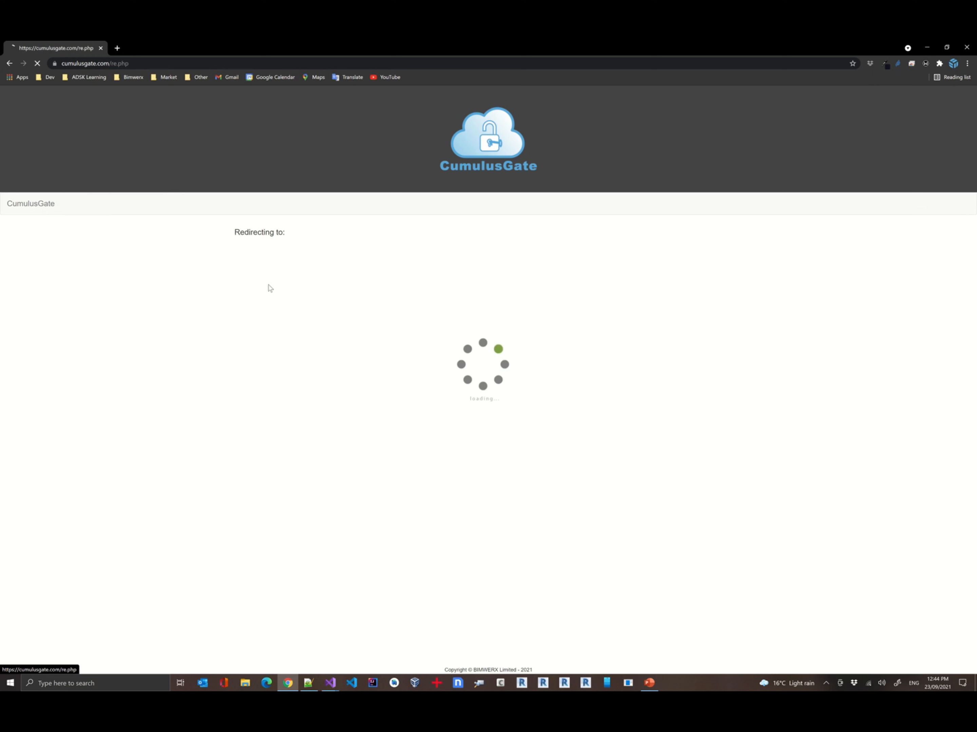
{"action": "left_click", "coordinate": [187, 211]}
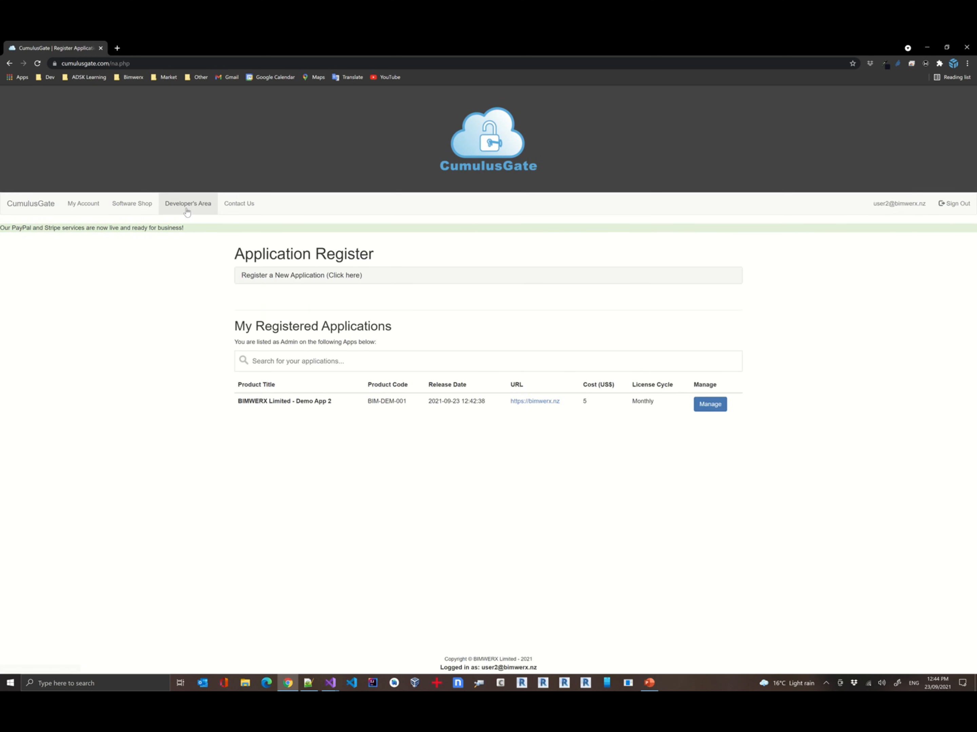
{"action": "left_click", "coordinate": [702, 405]}
{"action": "left_click", "coordinate": [300, 281]}
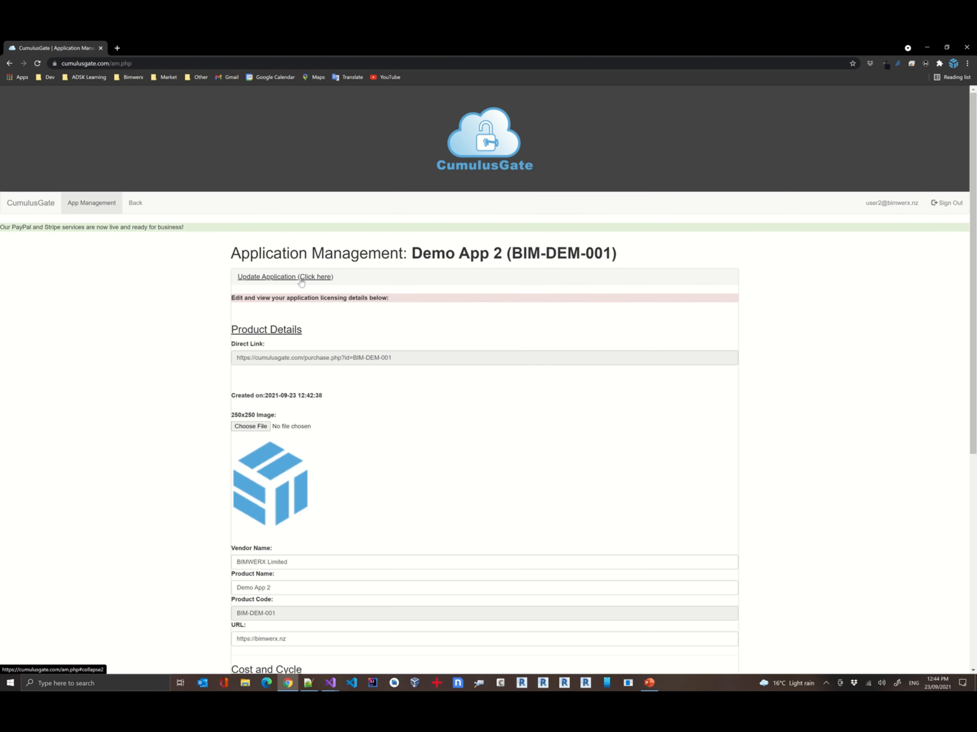
{"action": "left_click_drag", "start_coordinate": [392, 358], "coordinate": [220, 358]}
{"action": "key", "text": "ctrl+c"}
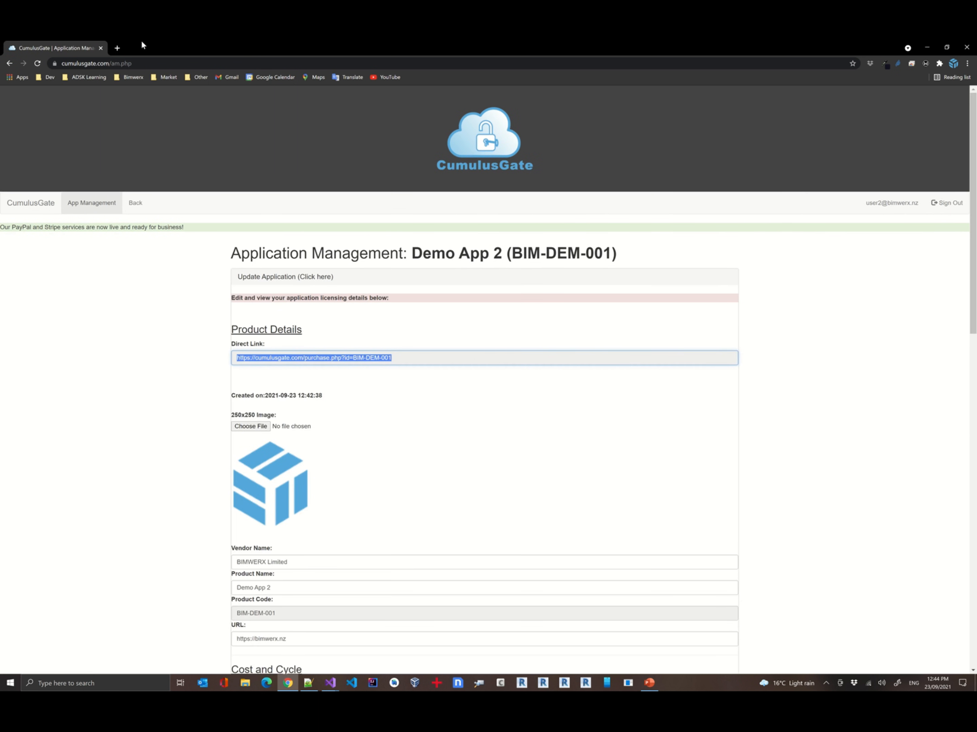
Open the copied direct purchase link in a new browser tab
{"action": "left_click", "coordinate": [118, 45]}
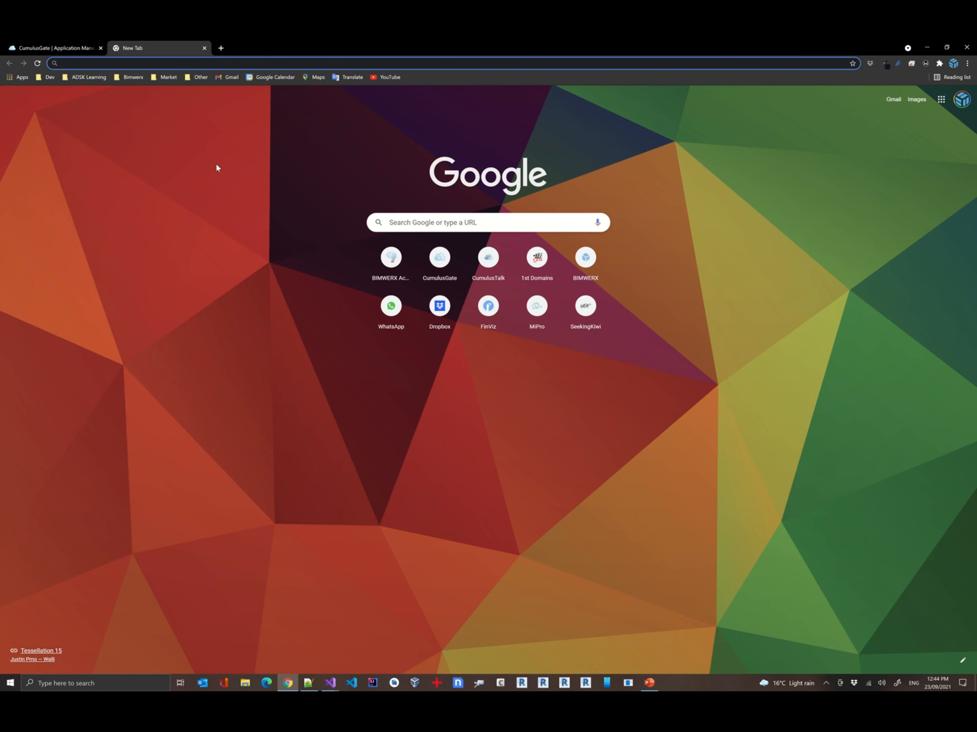
{"action": "key", "text": "ctrl+v"}
{"action": "key", "text": "Return"}
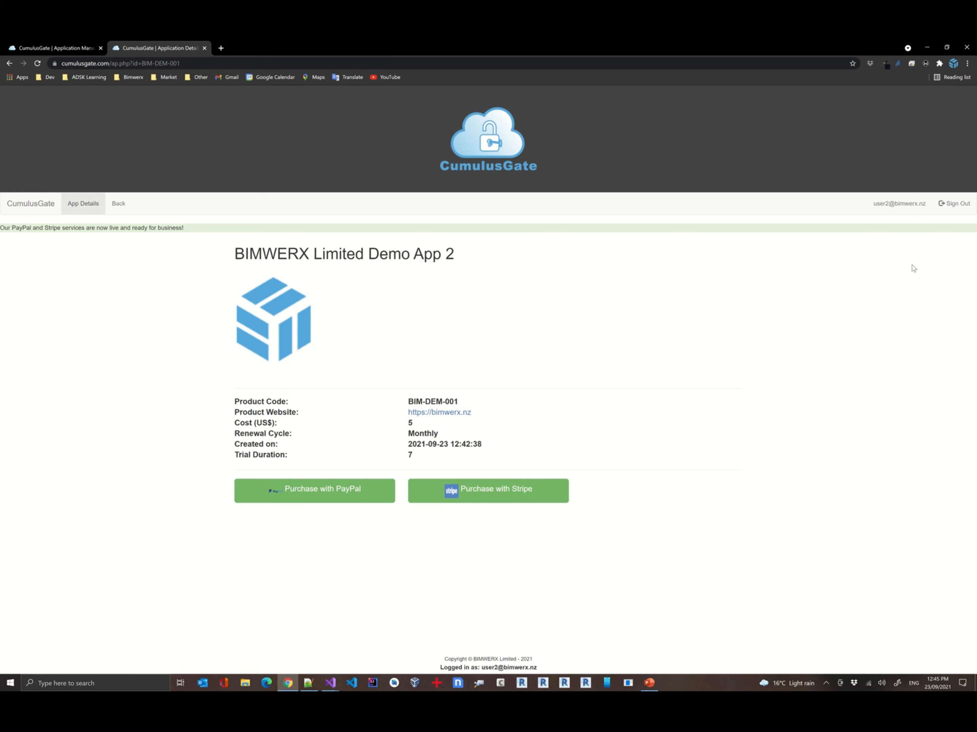
Switch to Microsoft Edge and open the direct purchase link there
{"action": "left_click", "coordinate": [268, 683]}
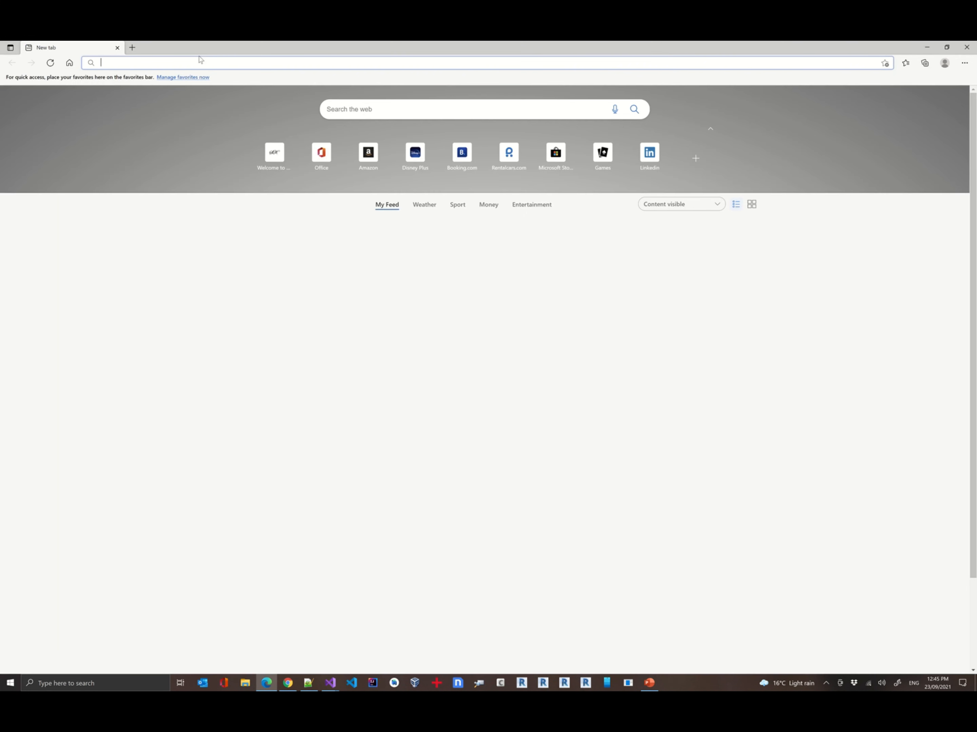
{"action": "key", "text": "ctrl+v"}
{"action": "key", "text": "Return"}
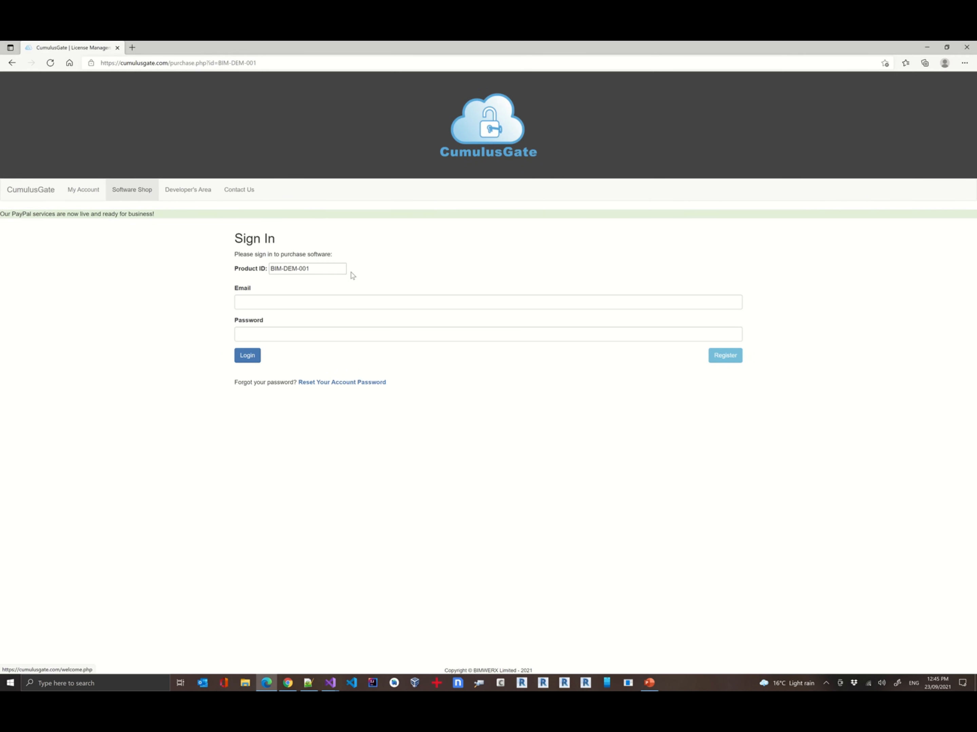
Sign in on the purchase page with the customer's e-mail address and account password
{"action": "left_click", "coordinate": [325, 301]}
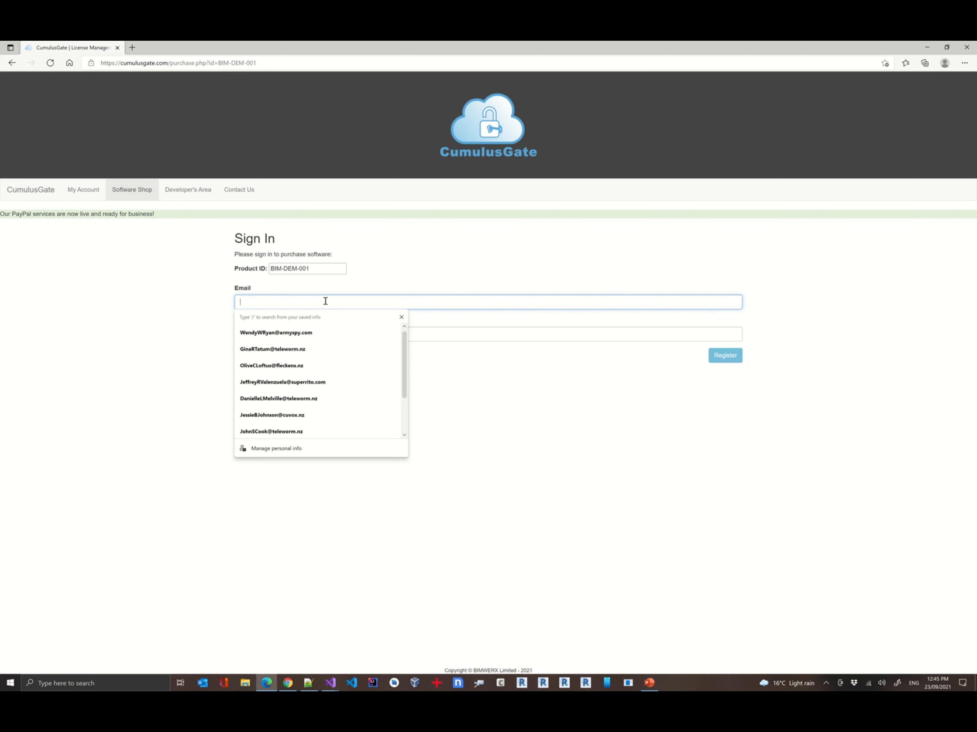
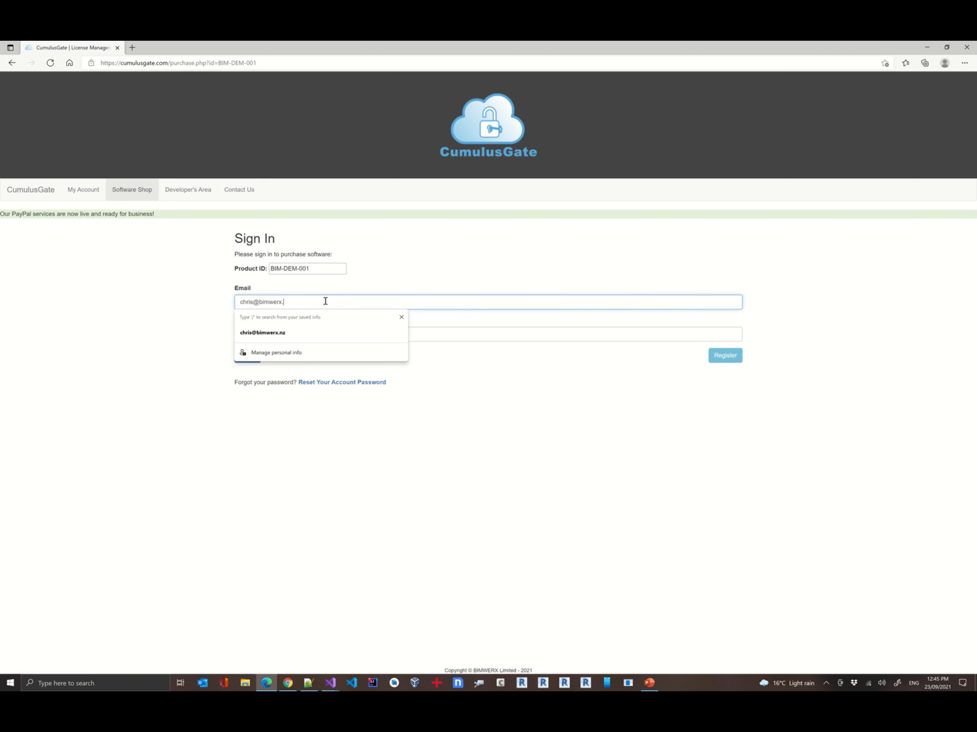
{"action": "key", "text": "Tab"}
{"action": "type", "text": "••"}
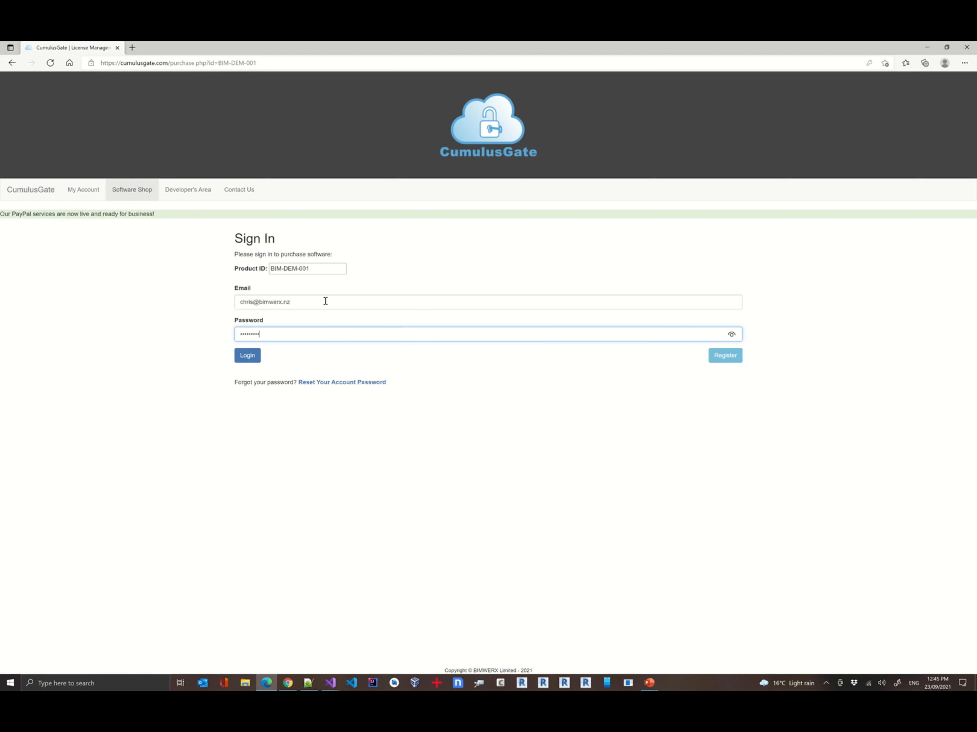
{"action": "key", "text": "Return"}
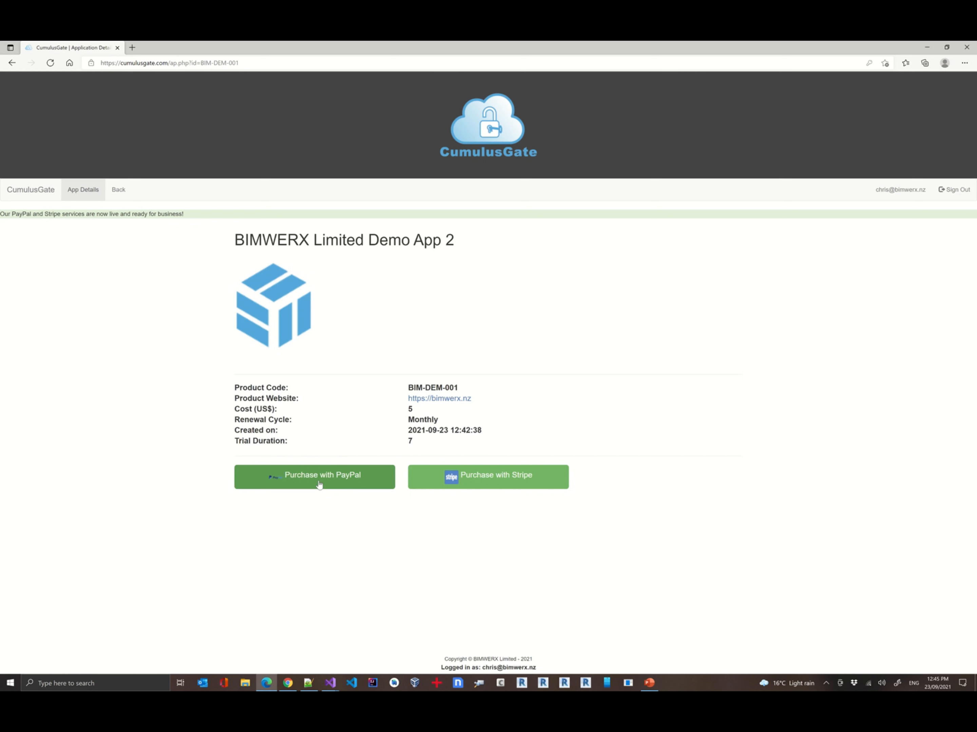
Start a PayPal purchase and toggle the Enterprise License option on and off in the purchase dialog
{"action": "left_click", "coordinate": [347, 483]}
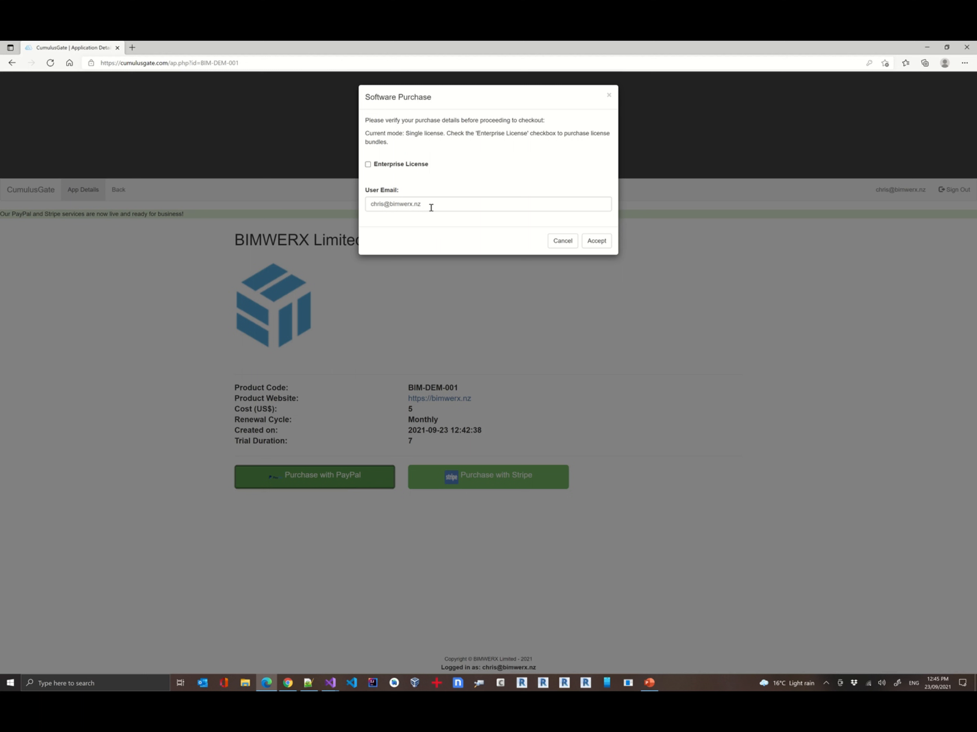
{"action": "left_click", "coordinate": [392, 166]}
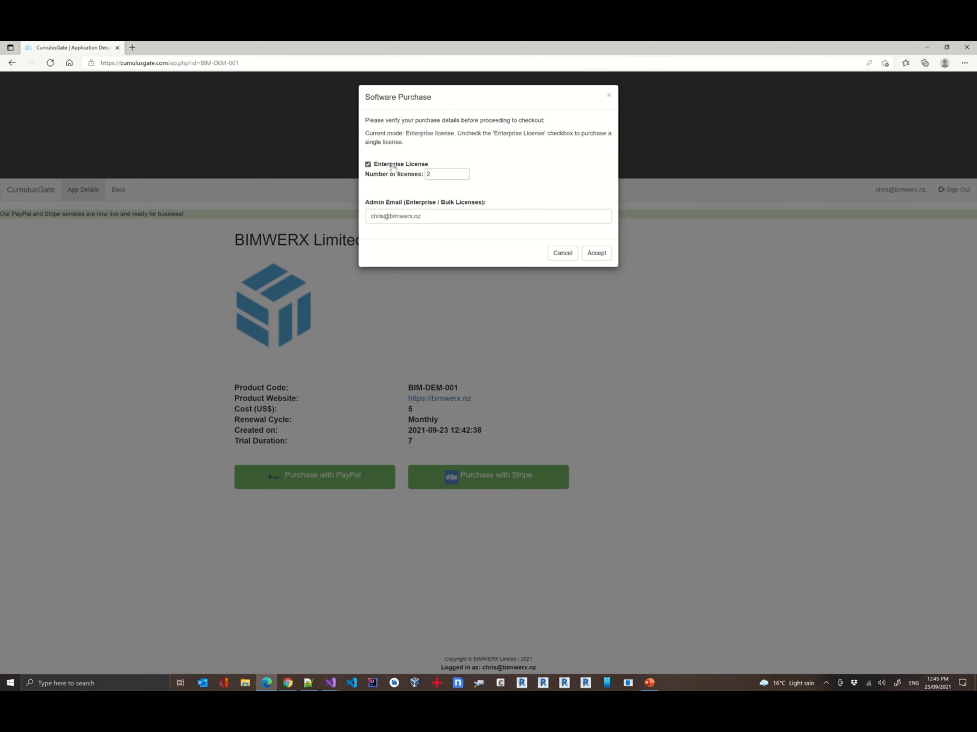
{"action": "left_click", "coordinate": [438, 172]}
{"action": "left_click", "coordinate": [464, 172]}
{"action": "left_click", "coordinate": [463, 173]}
{"action": "left_click", "coordinate": [384, 167]}
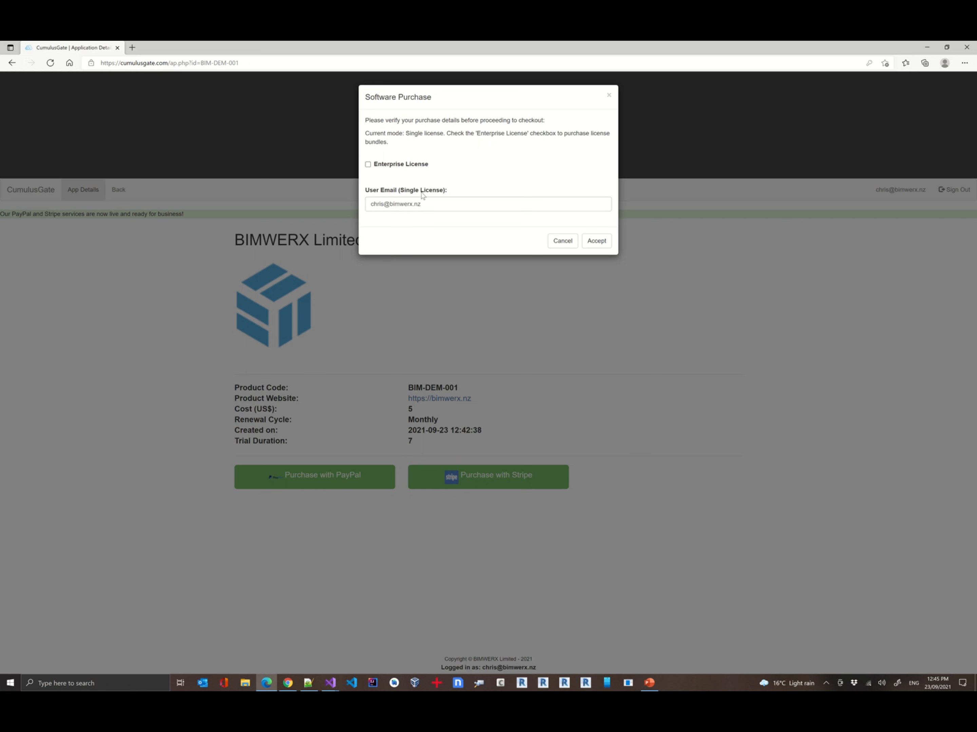
{"action": "left_click", "coordinate": [382, 165]}
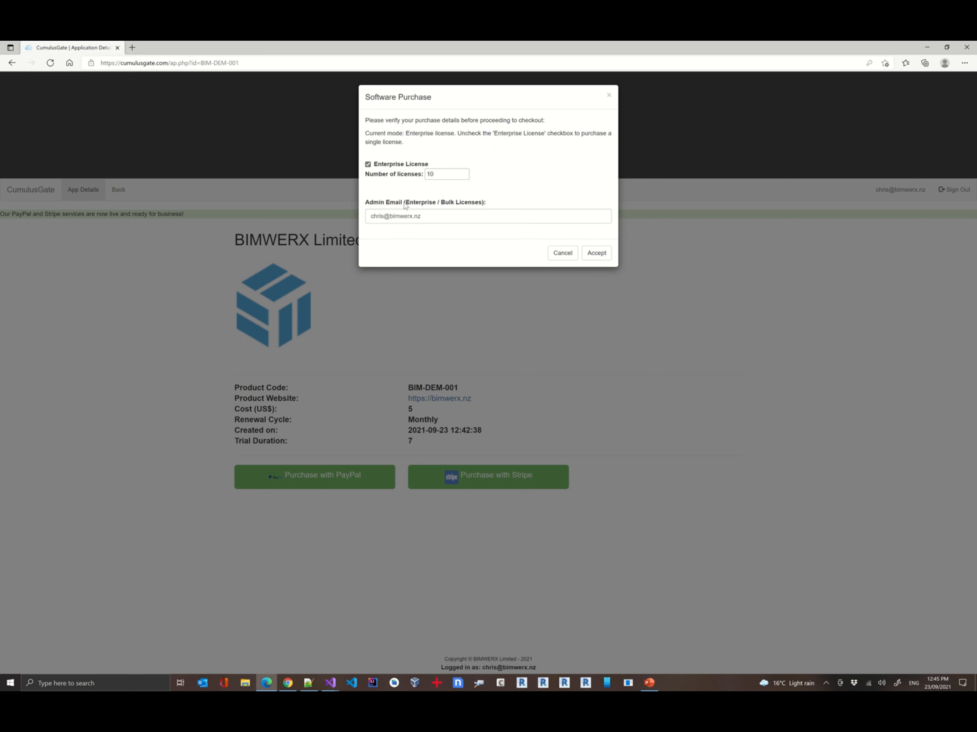
{"action": "left_click", "coordinate": [435, 215]}
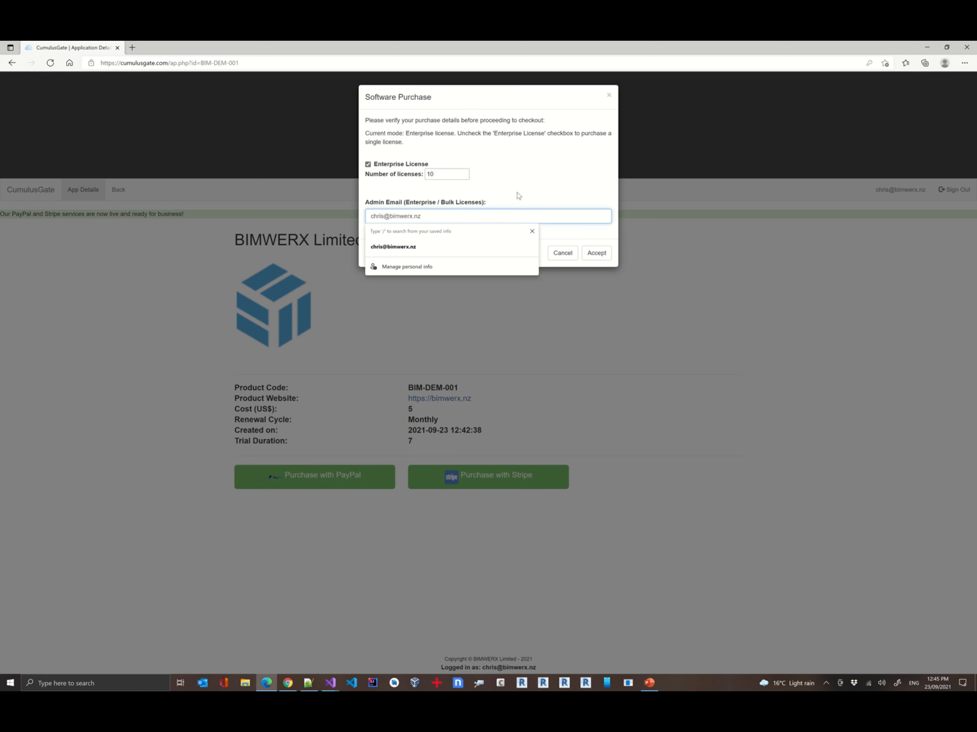
{"action": "left_click", "coordinate": [559, 255]}
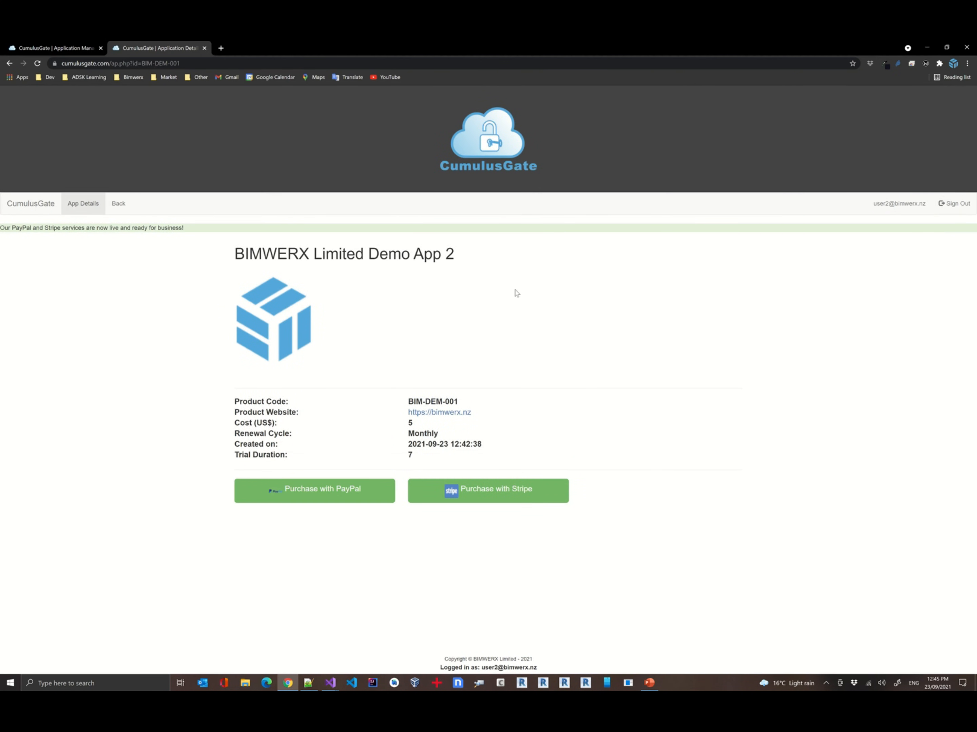
Return to the Demo App 2 management page and collapse the Update Application section
{"action": "left_click", "coordinate": [117, 204]}
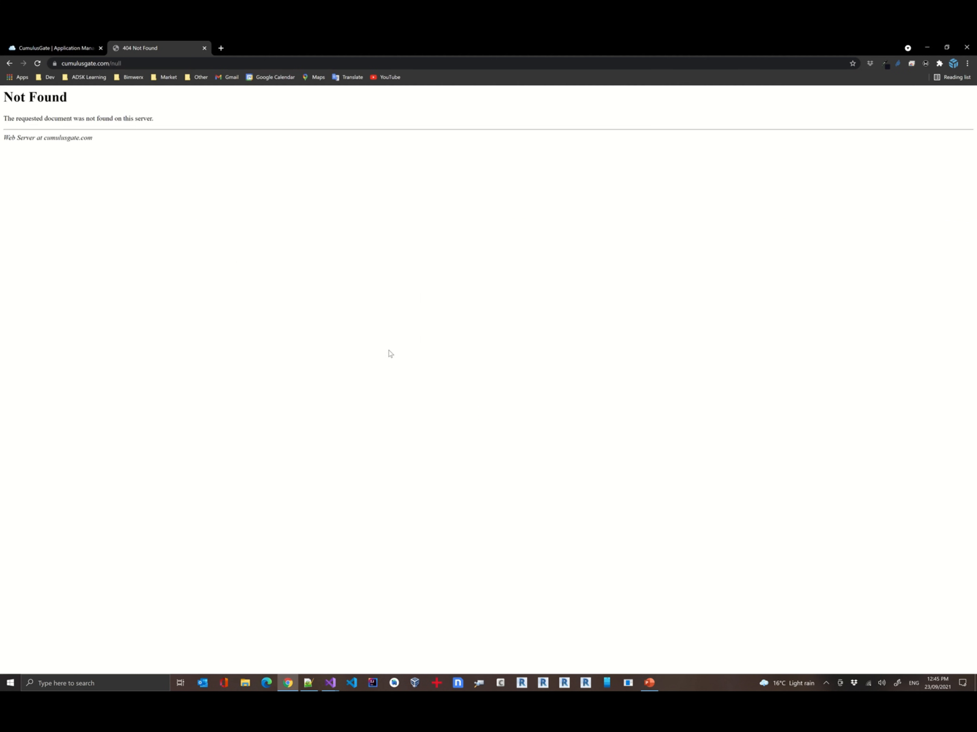
{"action": "left_click", "coordinate": [204, 48]}
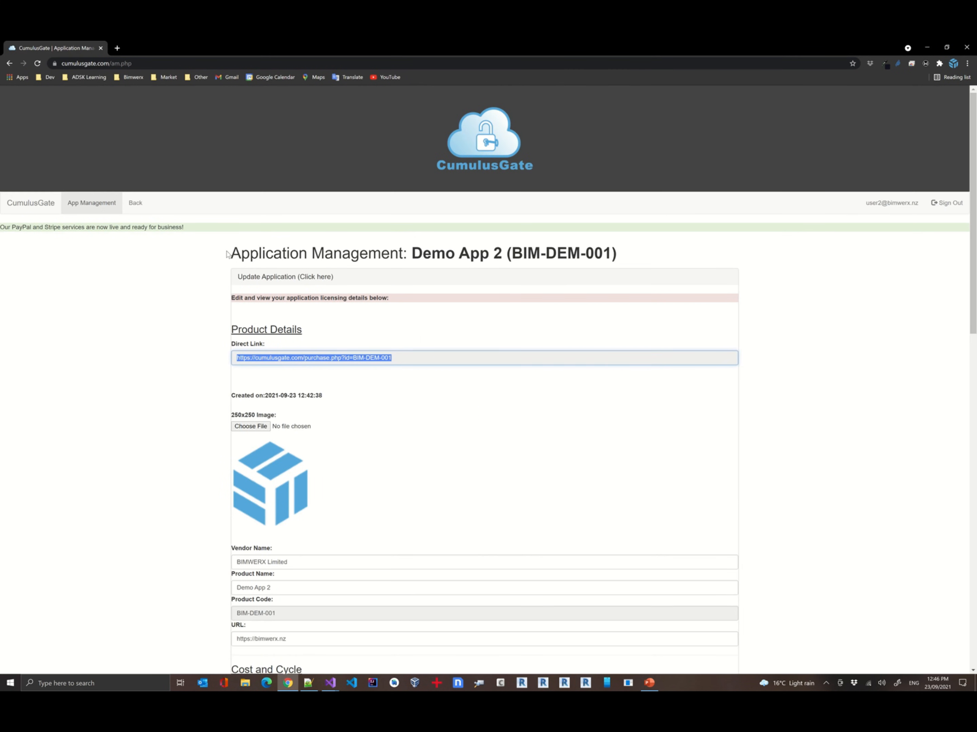
{"action": "left_click", "coordinate": [271, 277]}
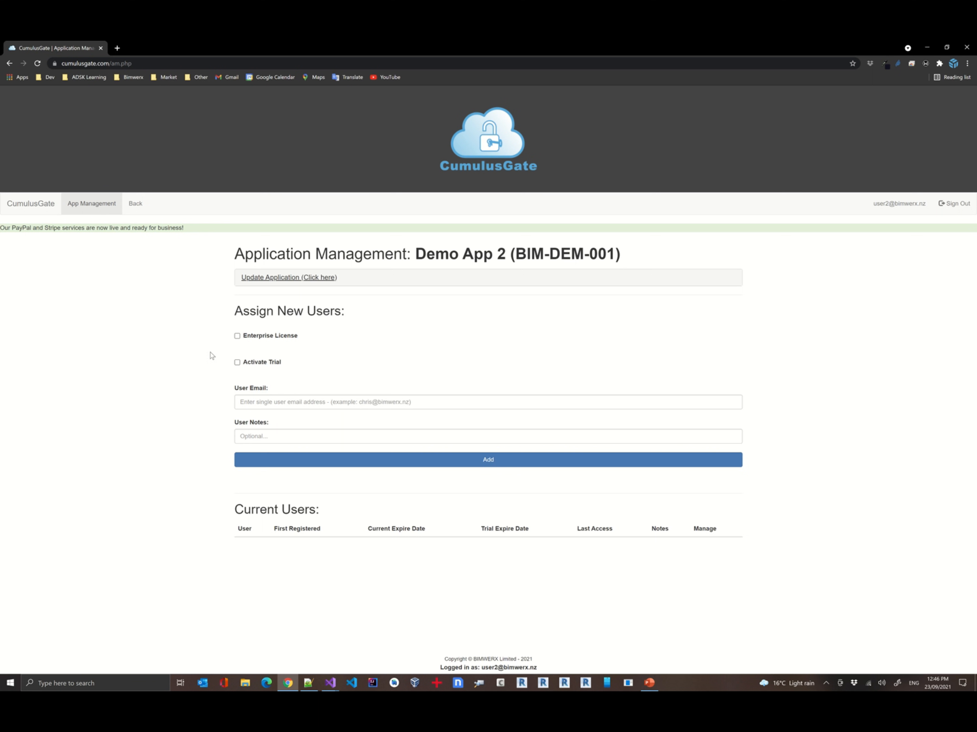
Assign the test user's e-mail as a new single user of Demo App 2 with the note Manual Add
{"action": "left_click", "coordinate": [312, 402]}
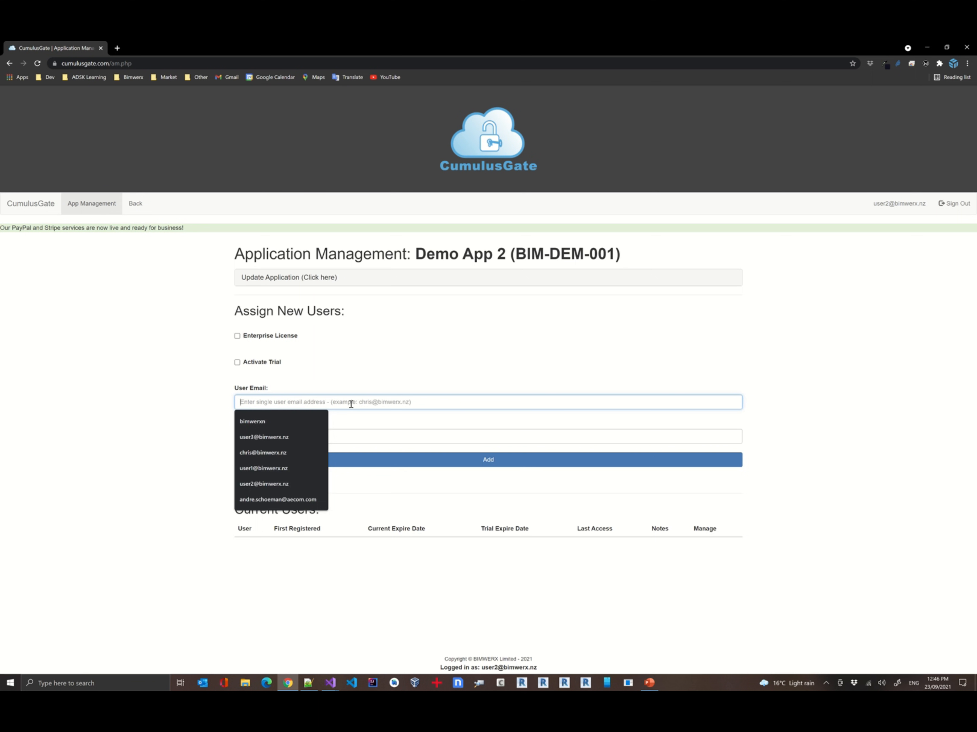
{"action": "type", "text": "user"}
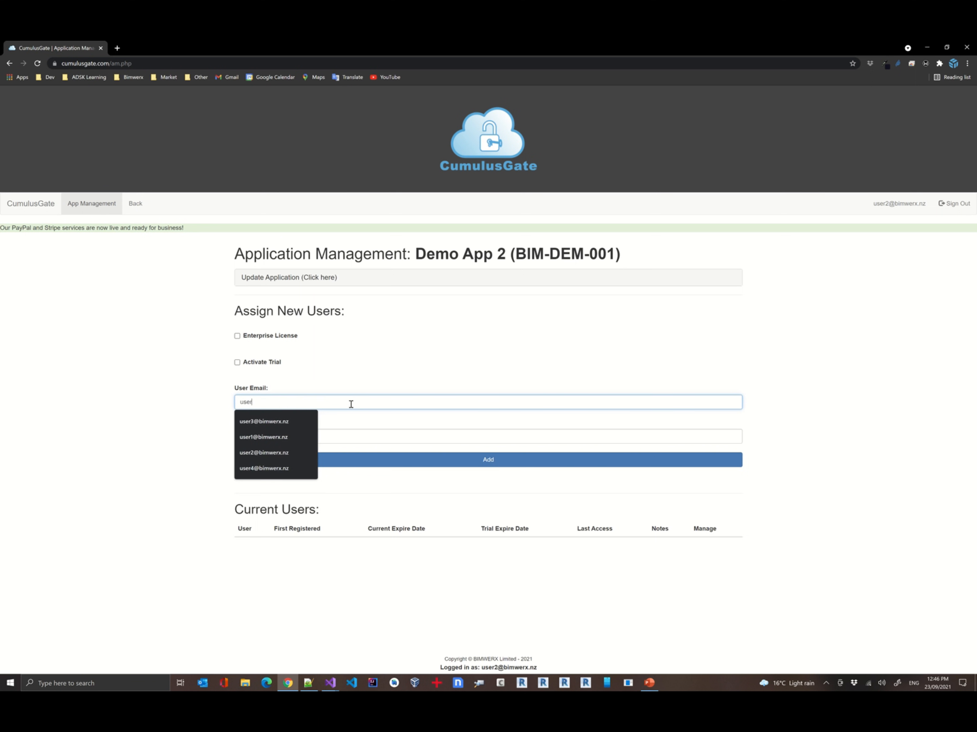
{"action": "type", "text": "1"}
{"action": "key", "text": "Down"}
{"action": "key", "text": "Tab"}
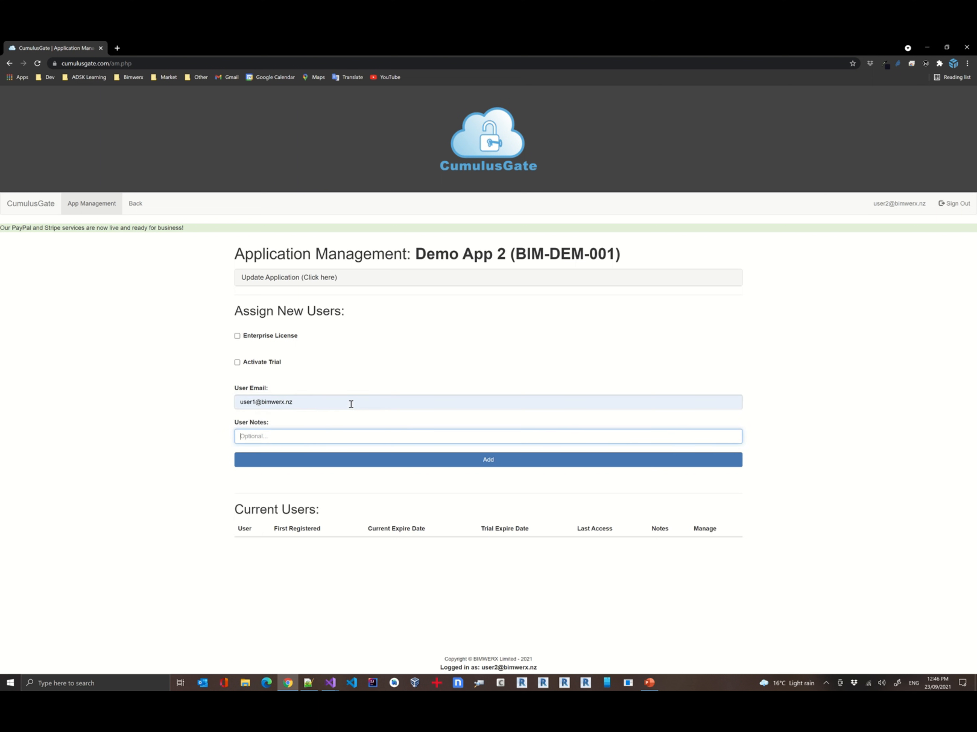
{"action": "left_click", "coordinate": [297, 436]}
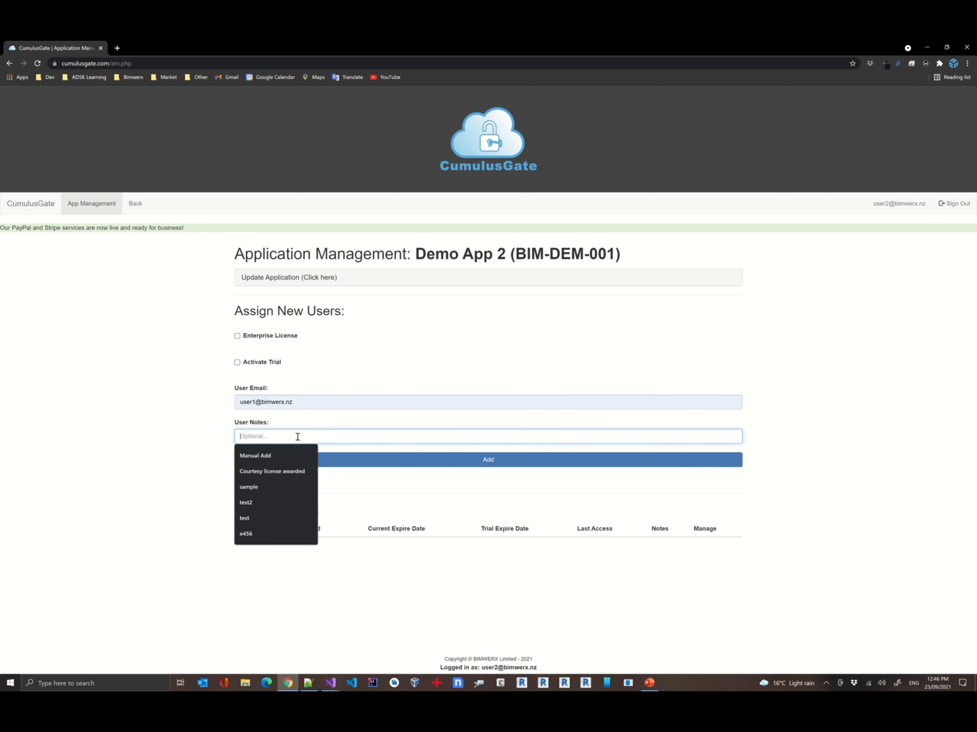
{"action": "key", "text": "Down"}
{"action": "key", "text": "Return"}
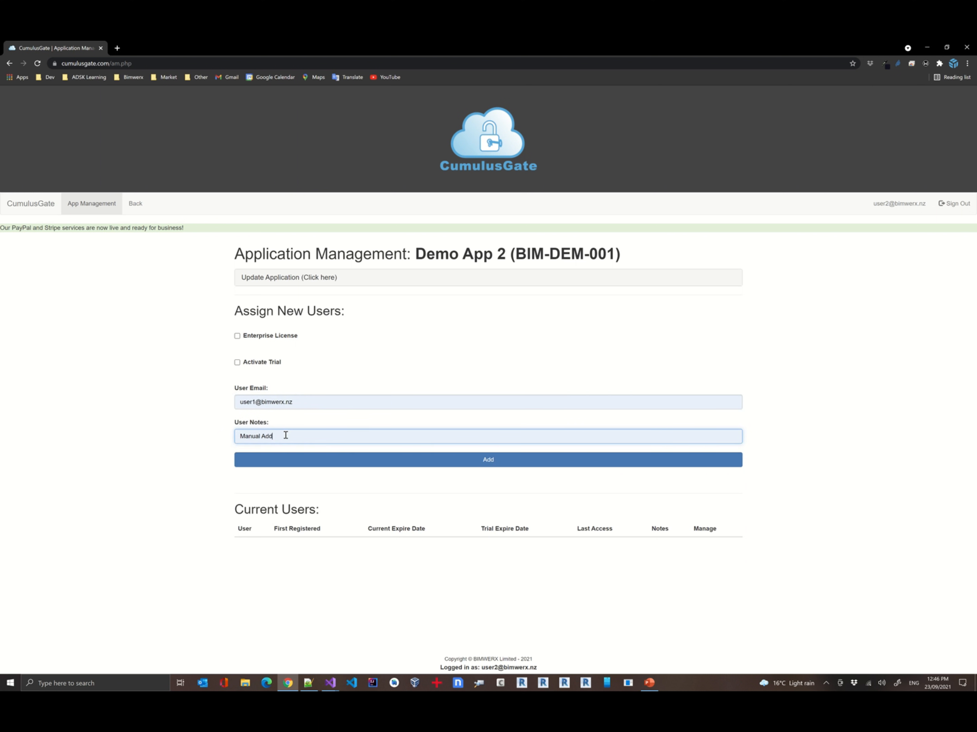
{"action": "left_click", "coordinate": [496, 455]}
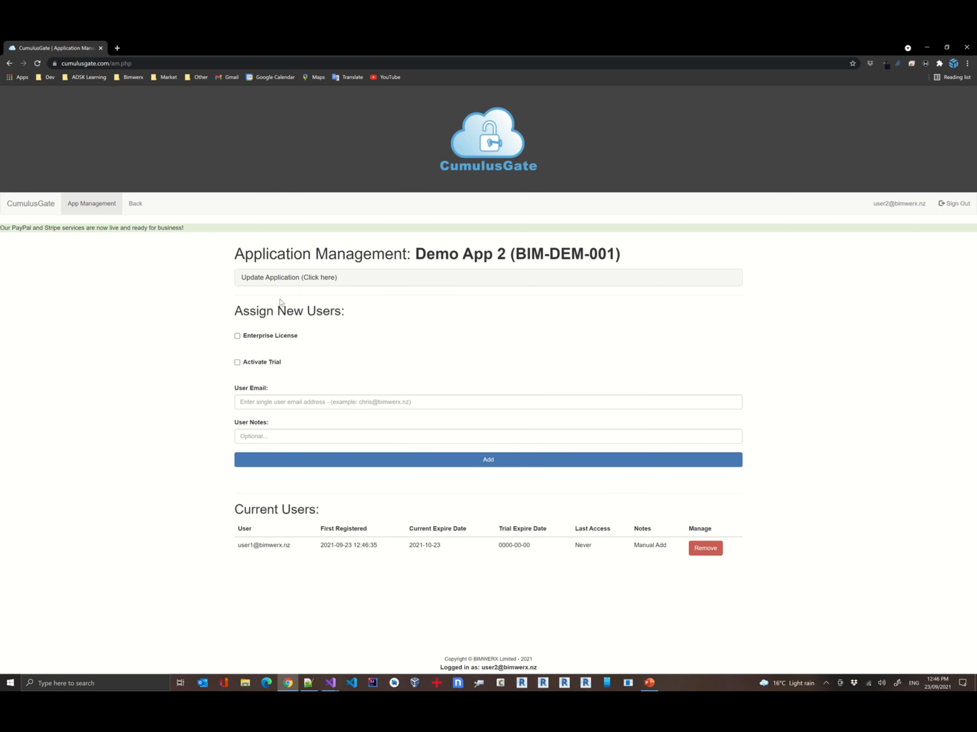
Go back to the Developer's Area and reopen the Demo App 2 management page
{"action": "left_click", "coordinate": [140, 204]}
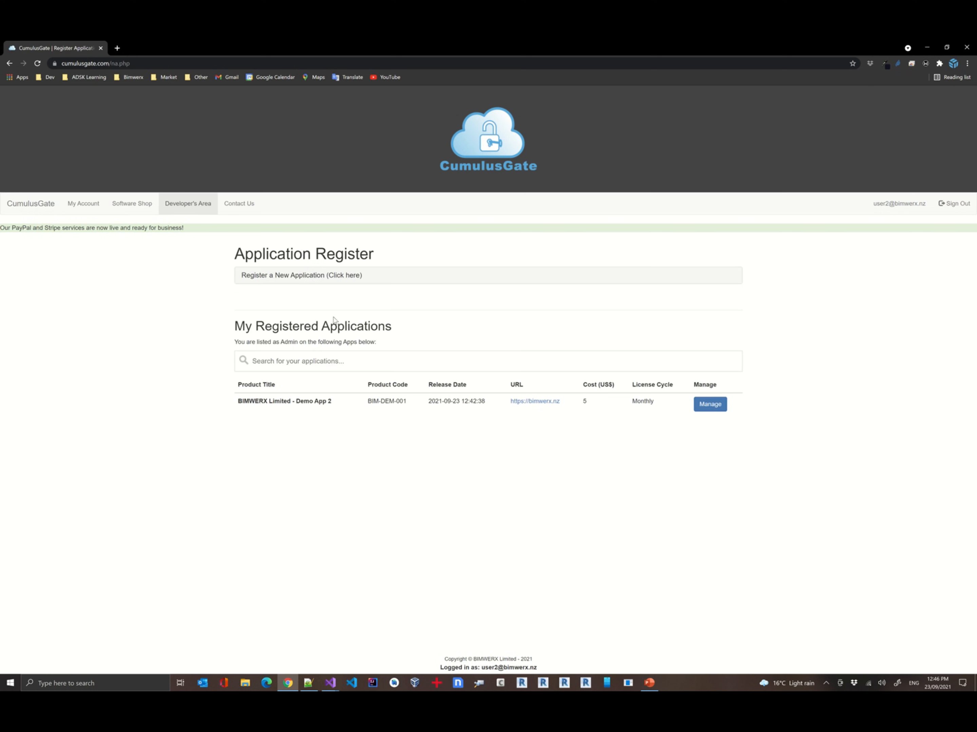
{"action": "left_click", "coordinate": [700, 407]}
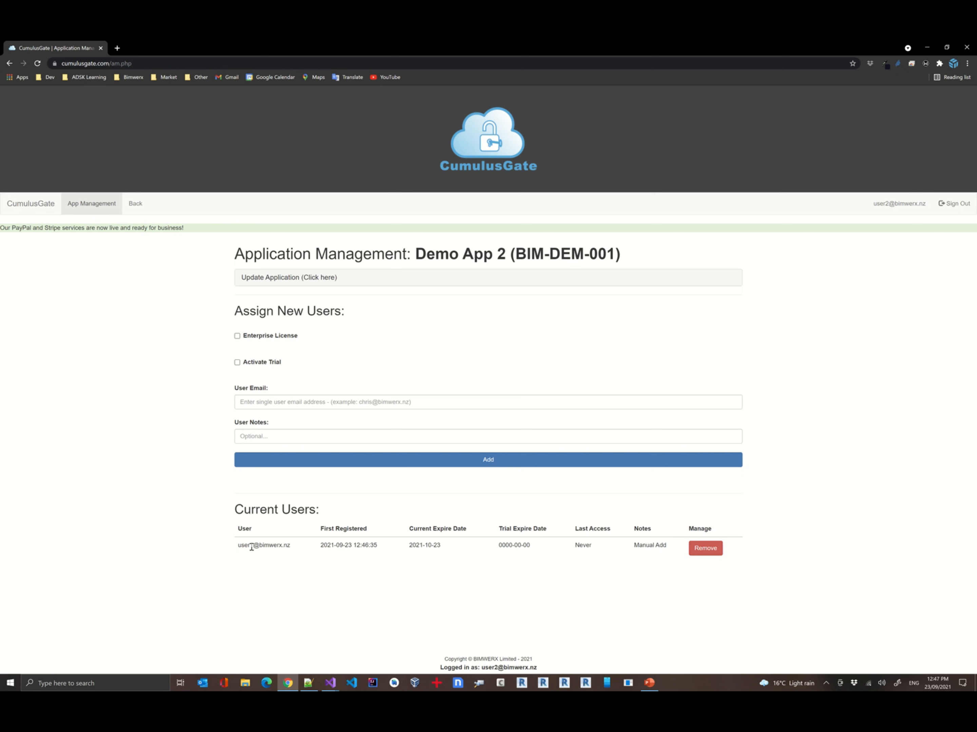
Switch to Microsoft Edge and open cumulusgate.com in a new tab
{"action": "left_click", "coordinate": [267, 682]}
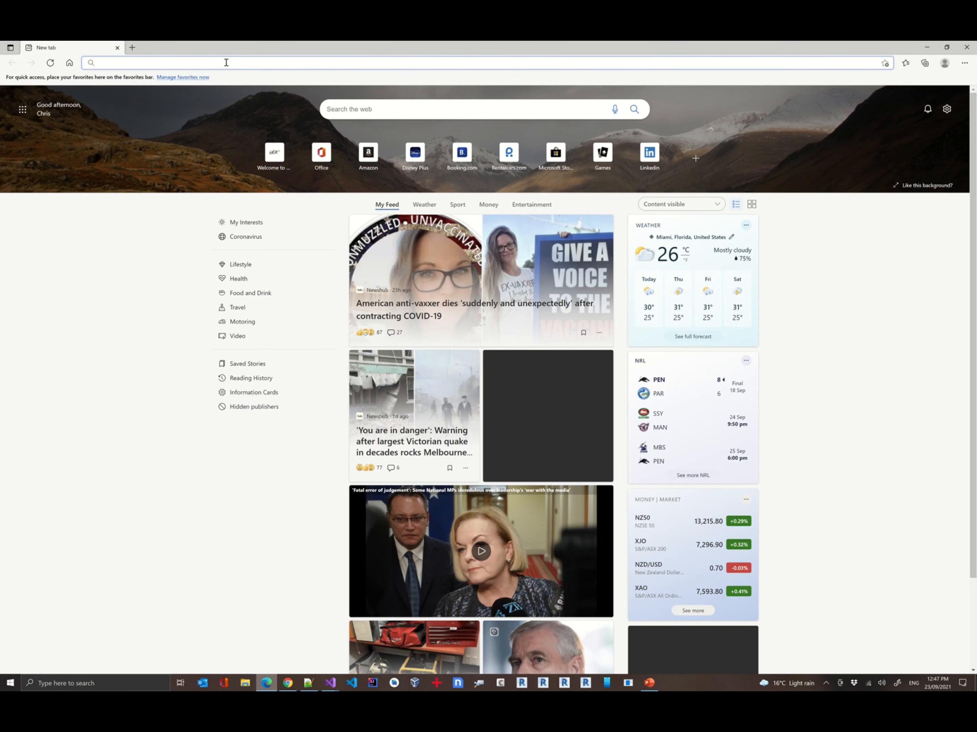
{"action": "type", "text": "cumu"}
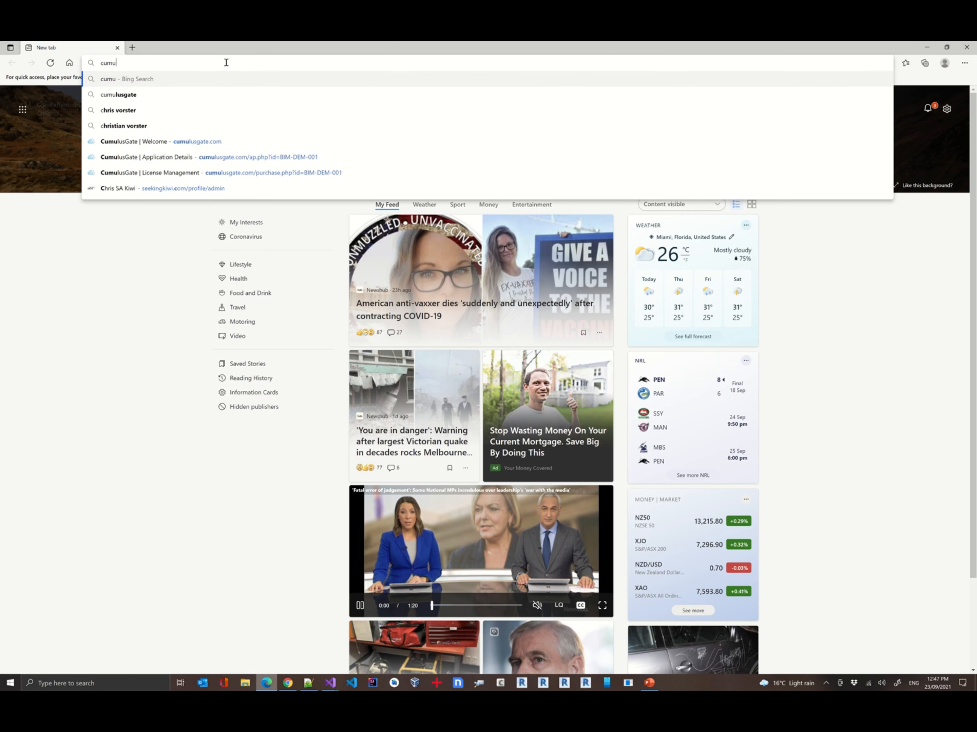
{"action": "type", "text": "l"}
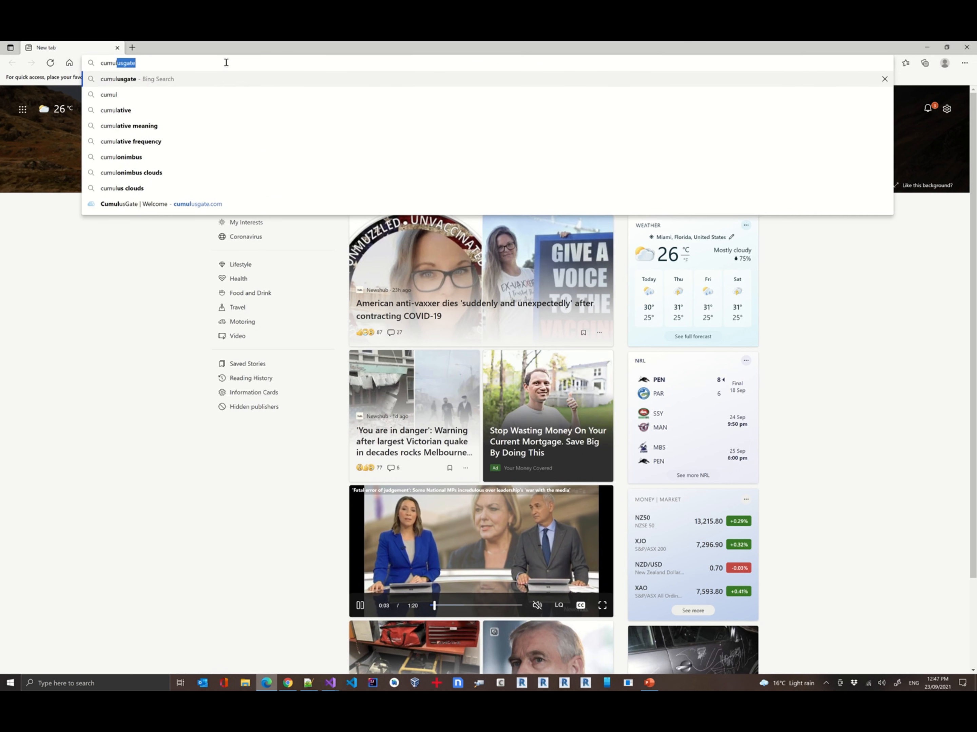
{"action": "type", "text": "usgate.com"}
{"action": "key", "text": "Return"}
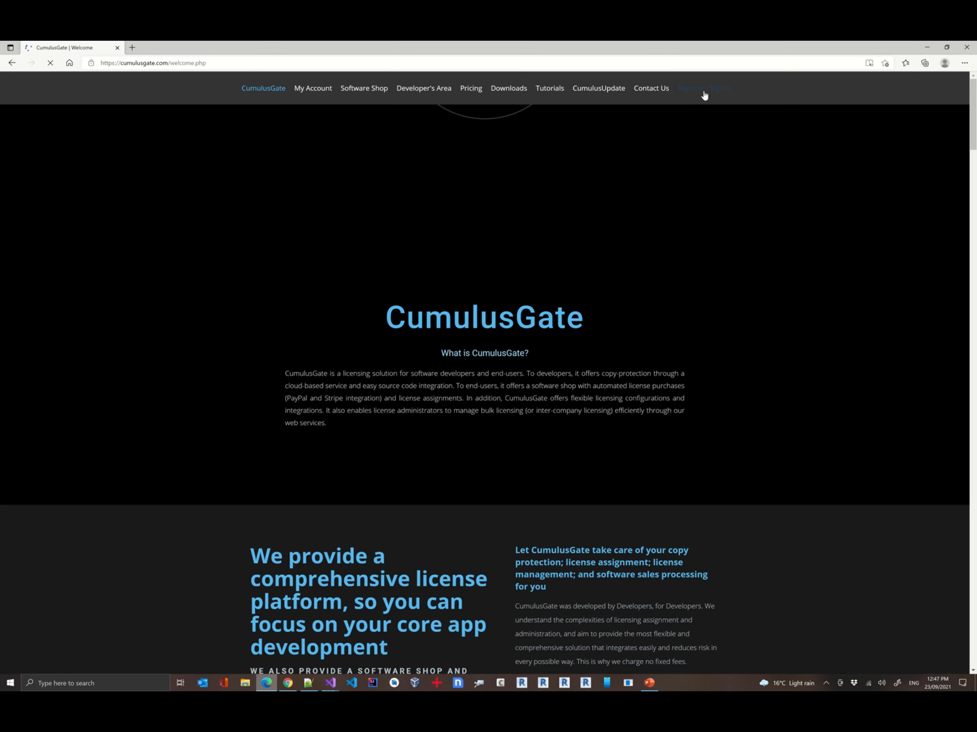
Open the sign-in page and log in with the test user's e-mail address and account password
{"action": "left_click", "coordinate": [704, 89]}
{"action": "left_click", "coordinate": [280, 268]}
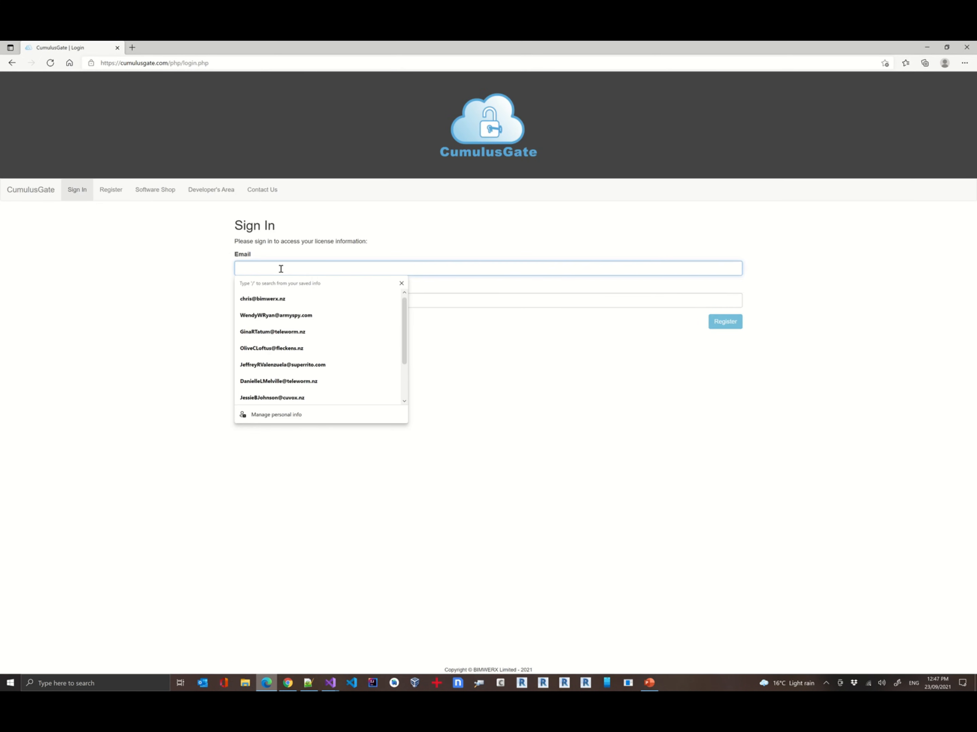
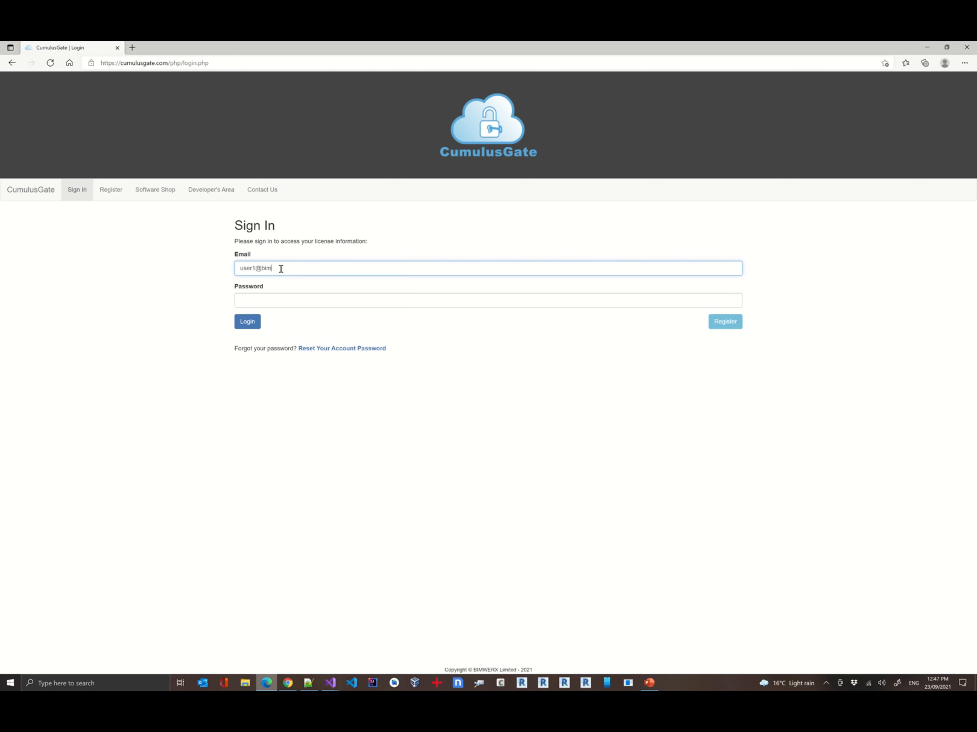
{"action": "key", "text": "Tab"}
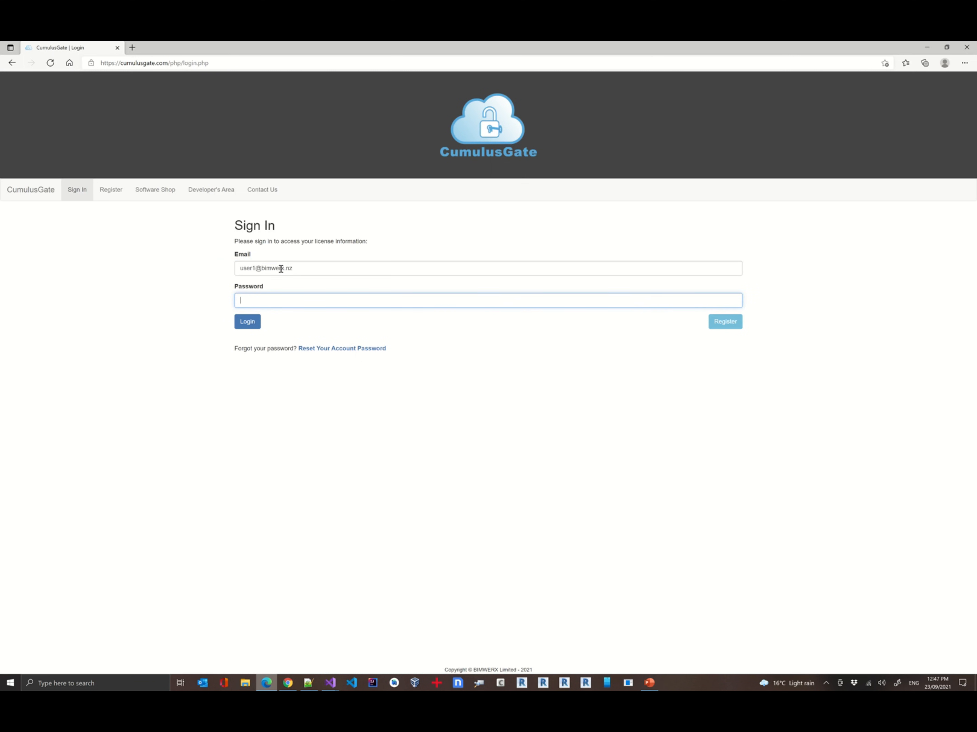
{"action": "type", "text": "***"}
{"action": "left_click", "coordinate": [248, 327]}
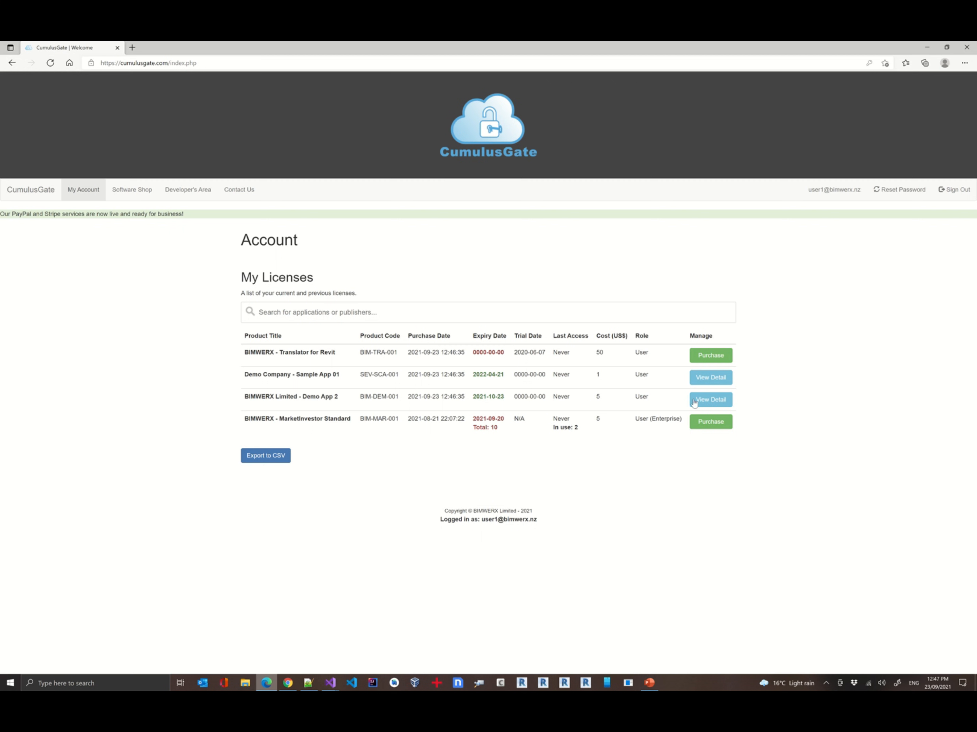
Open Demo App 2's details from My Licenses and return to the account page
{"action": "left_click", "coordinate": [704, 402]}
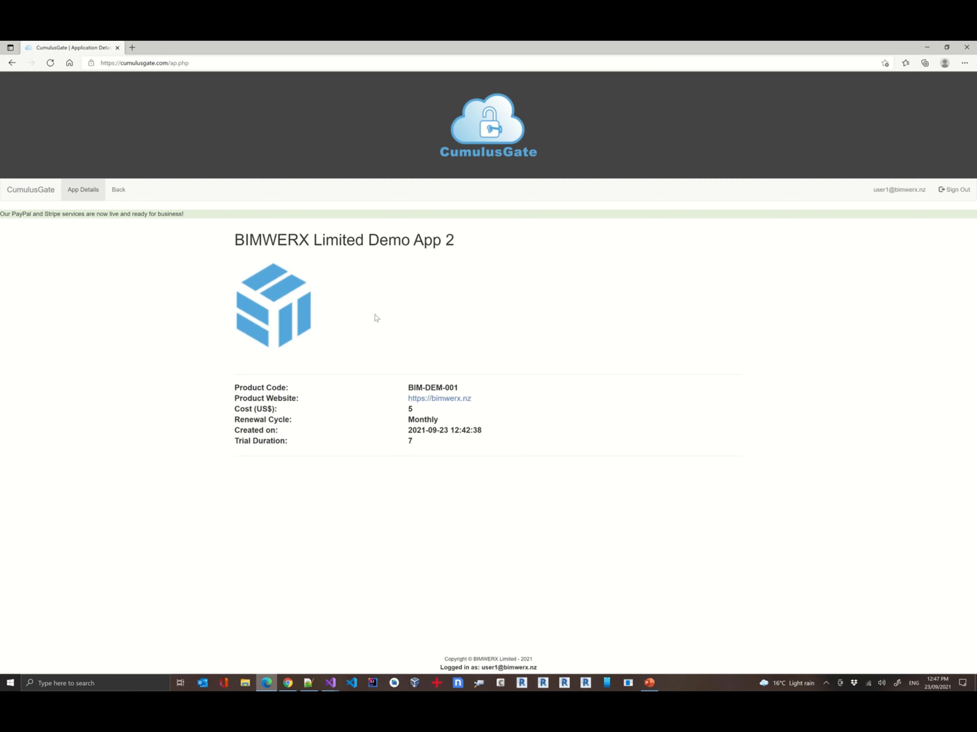
{"action": "left_click", "coordinate": [118, 190]}
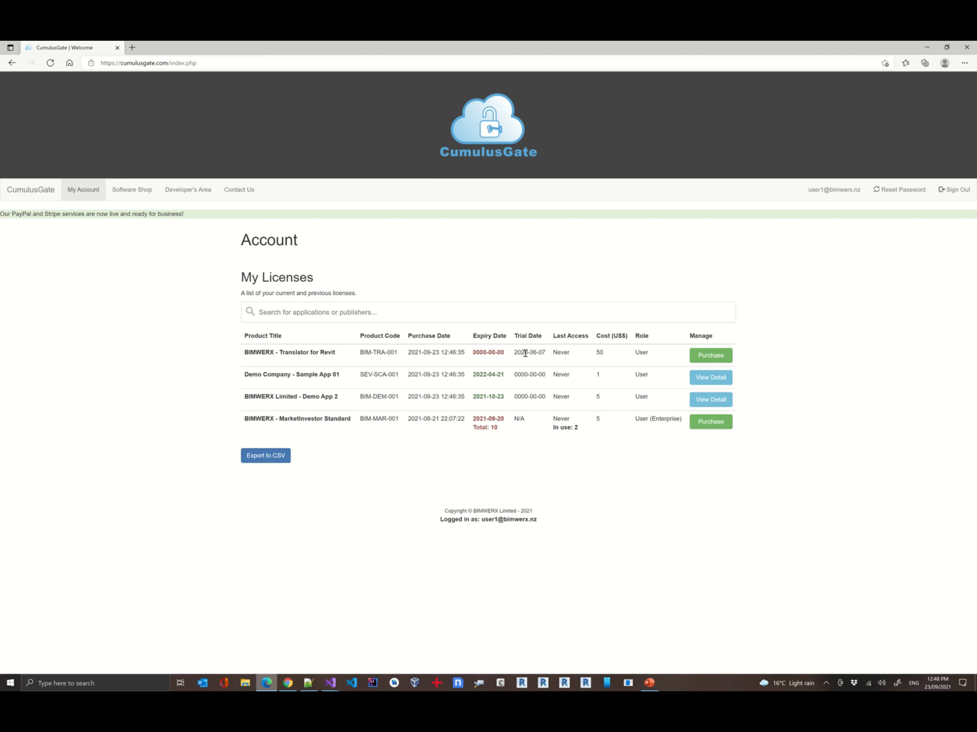
Switch to the developer's browser and remove the test user's licence from Demo App 2's current users
{"action": "key", "text": "alt+Tab"}
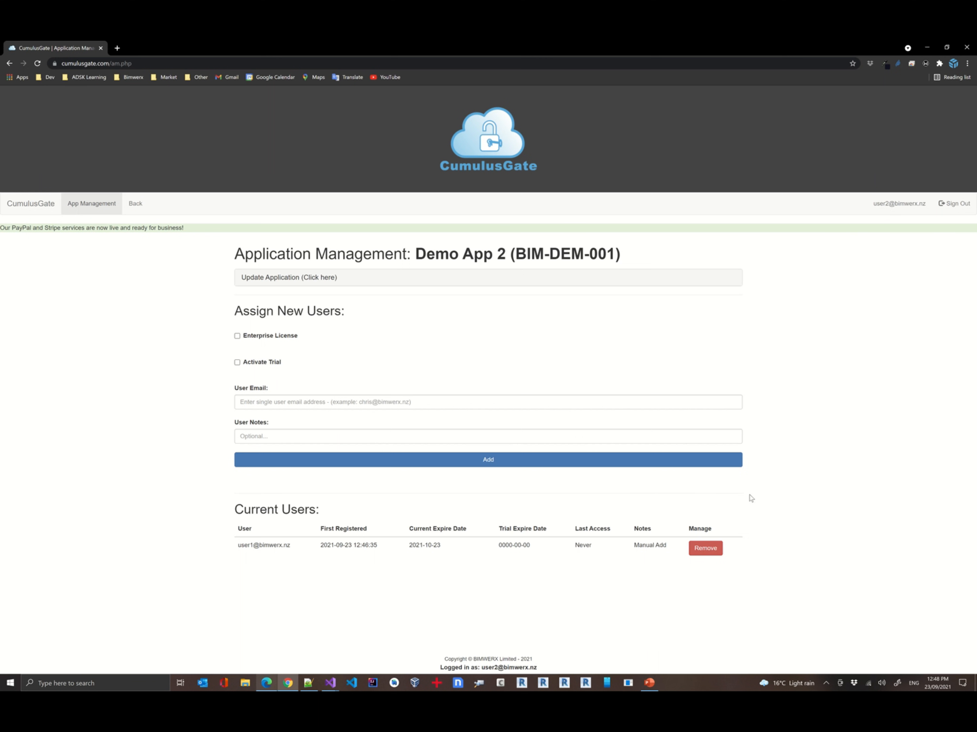
{"action": "left_click", "coordinate": [705, 549]}
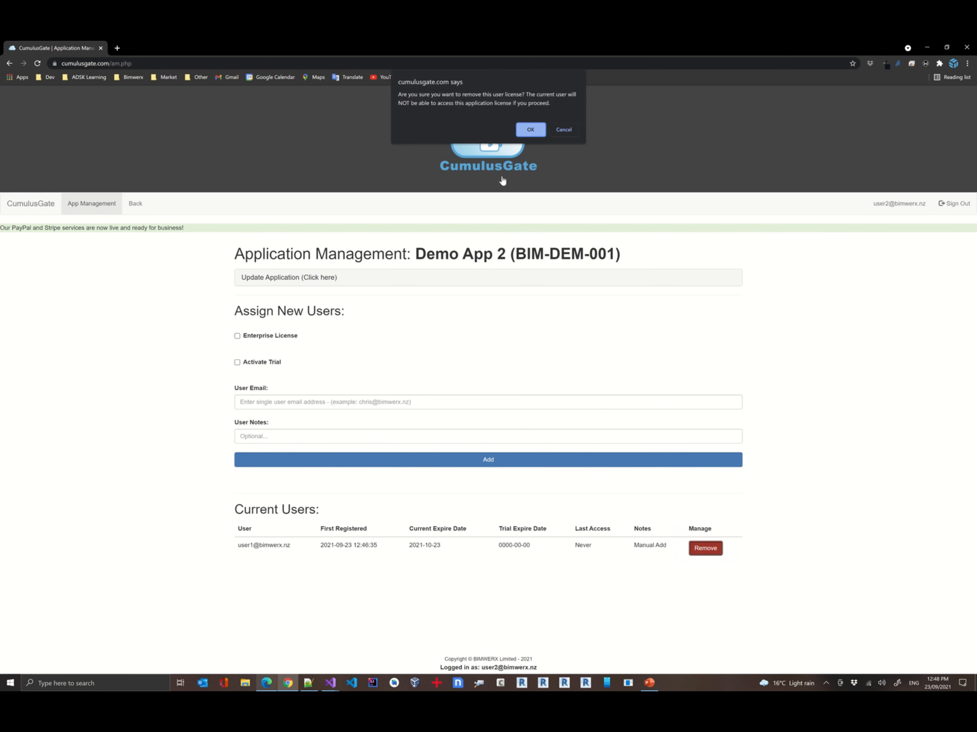
{"action": "key", "text": "Return"}
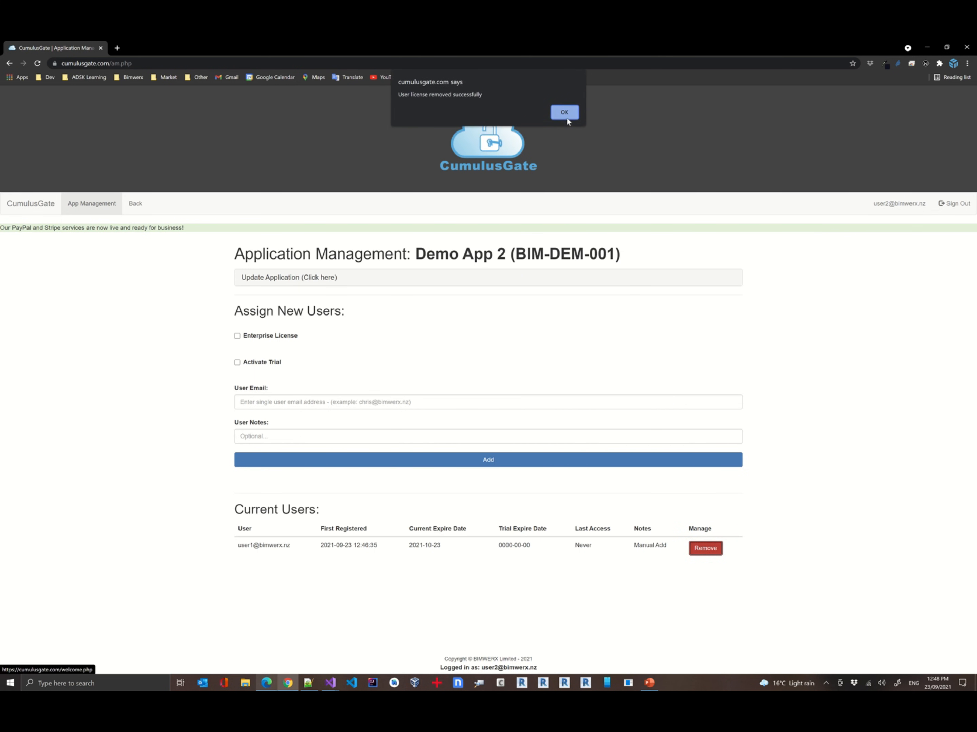
{"action": "left_click", "coordinate": [566, 119]}
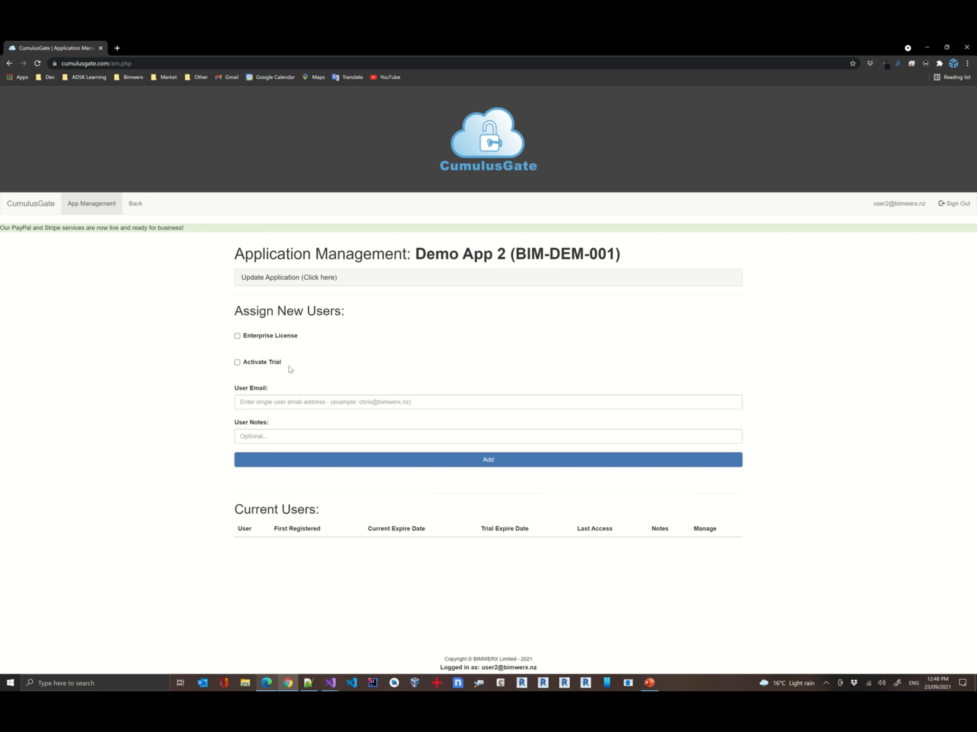
Assign the test user as an Enterprise License admin with 5 licences and the note Manual Add
{"action": "left_click", "coordinate": [260, 338]}
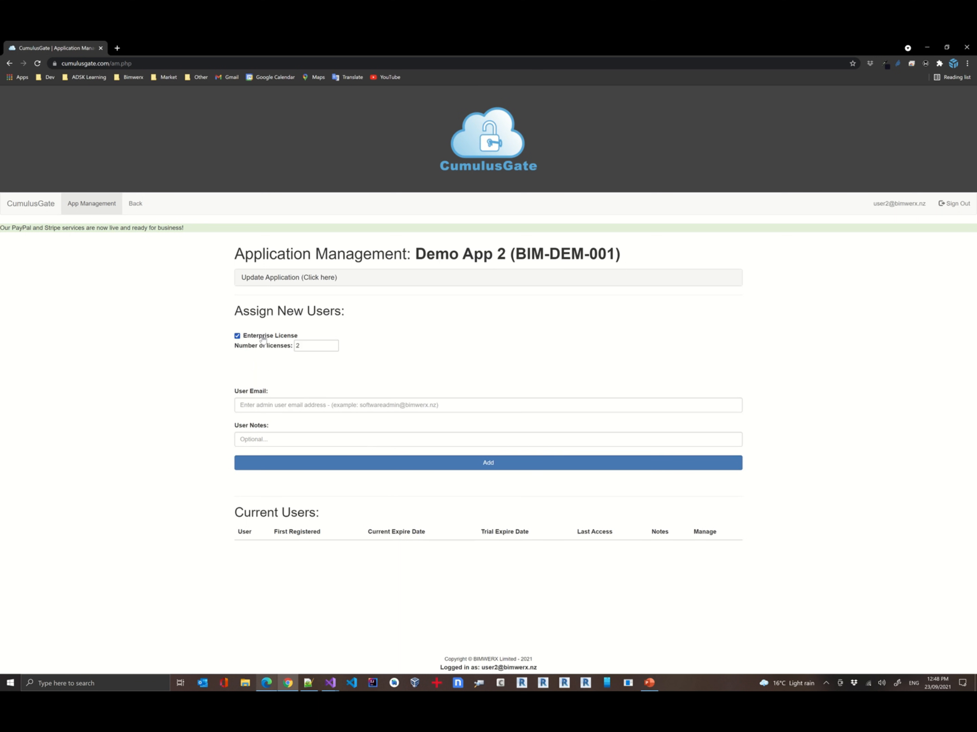
{"action": "left_click", "coordinate": [316, 346]}
{"action": "left_click", "coordinate": [334, 344]}
{"action": "left_click", "coordinate": [333, 344]}
{"action": "left_click", "coordinate": [278, 407]}
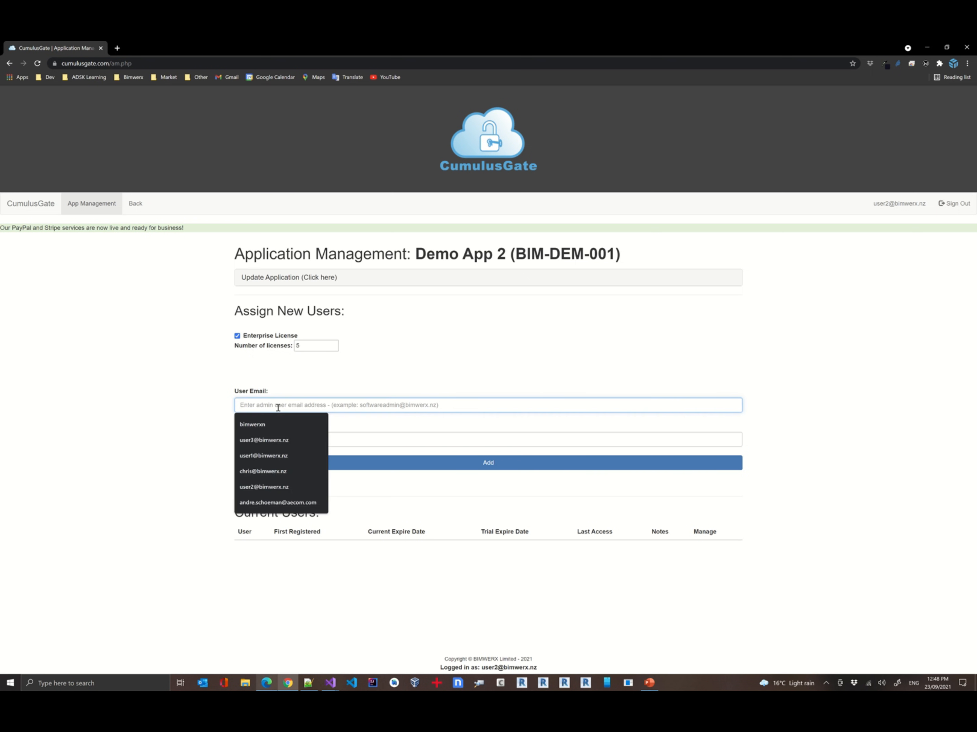
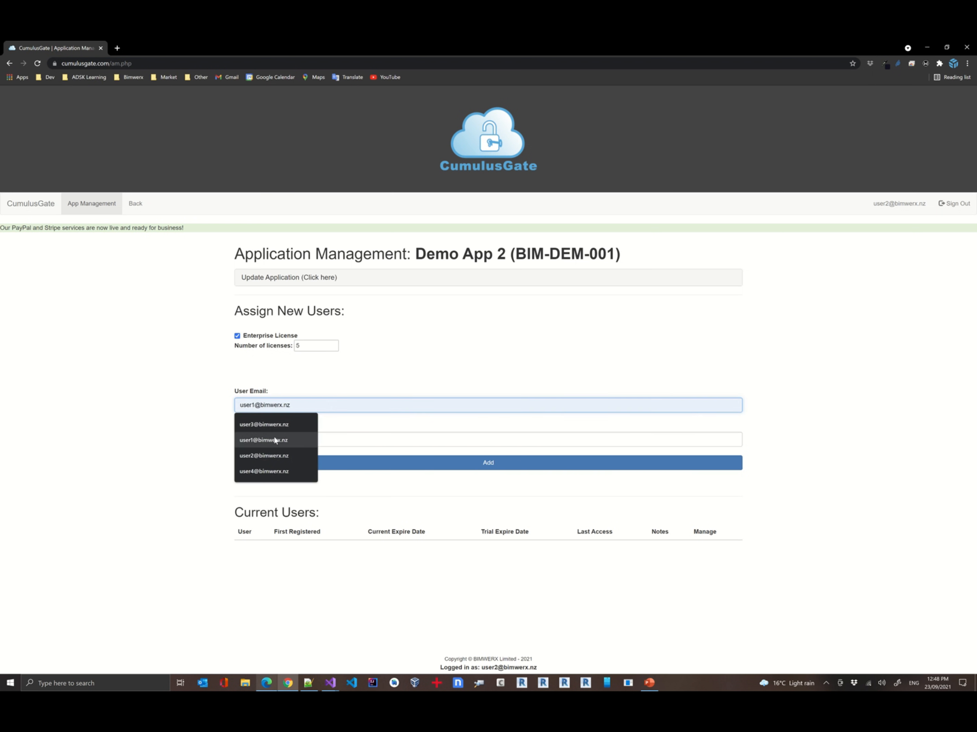
{"action": "left_click", "coordinate": [277, 440]}
{"action": "left_click", "coordinate": [293, 438]}
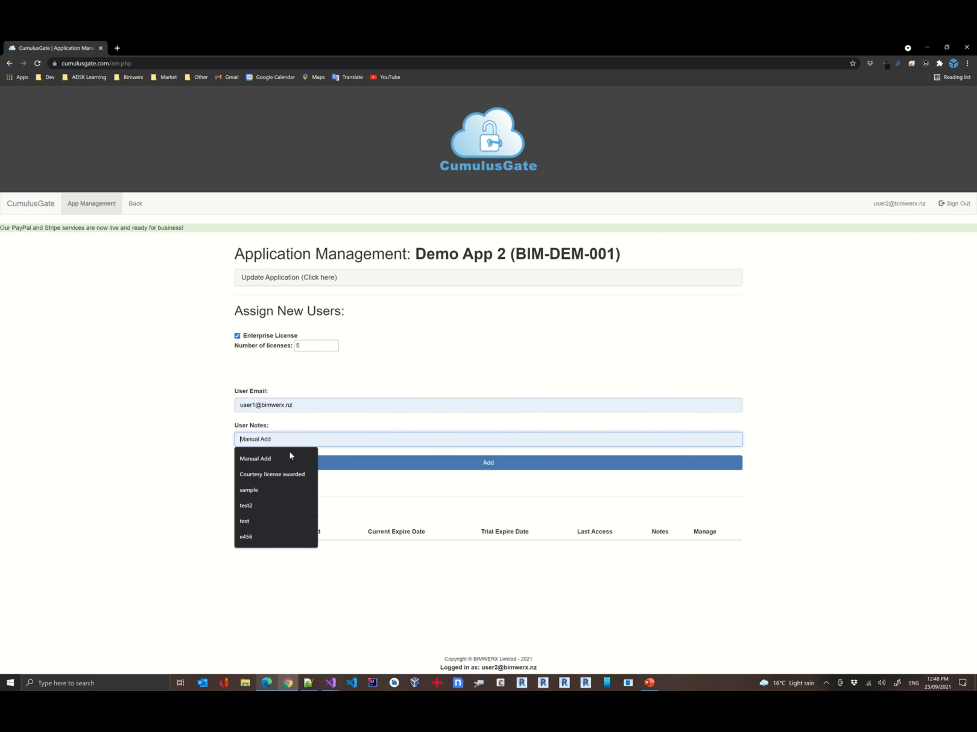
{"action": "left_click", "coordinate": [288, 453]}
{"action": "left_click", "coordinate": [502, 468]}
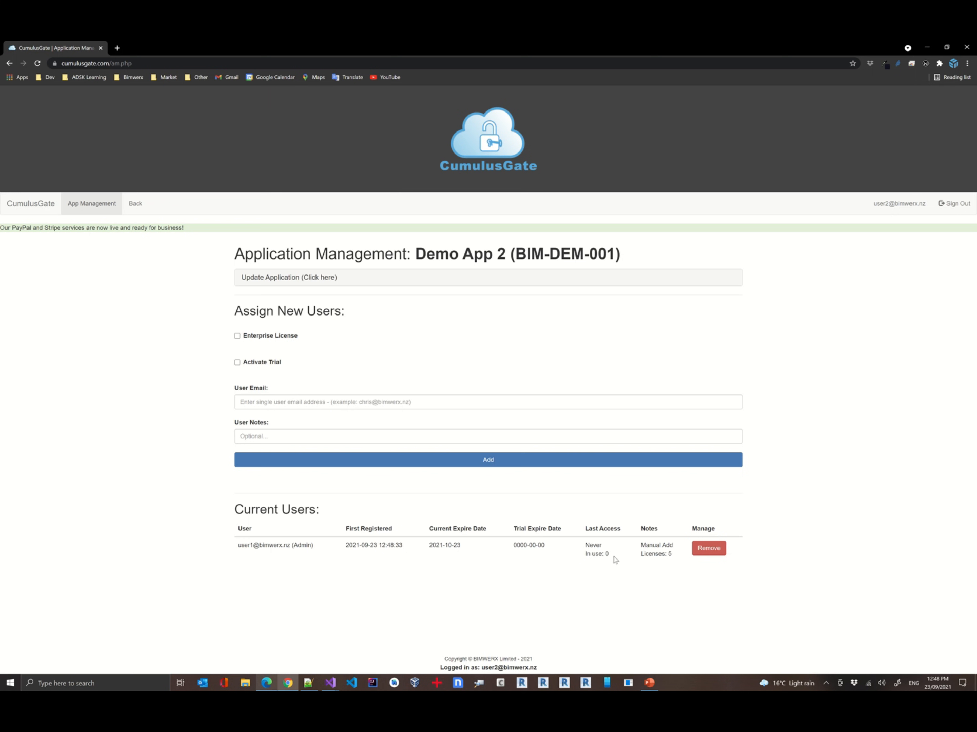
Switch to the customer's browser, refresh My Licenses, and open the Demo App 2 admin page
{"action": "key", "text": "alt+Tab"}
{"action": "left_click", "coordinate": [50, 62]}
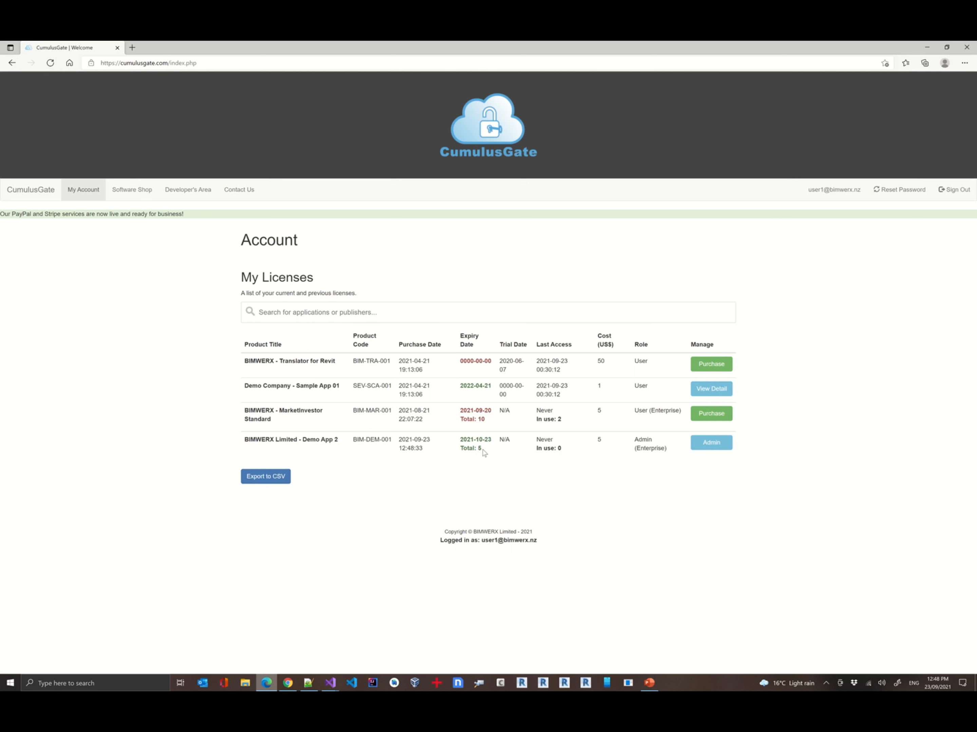
{"action": "double_click", "coordinate": [559, 448]}
{"action": "left_click", "coordinate": [707, 443]}
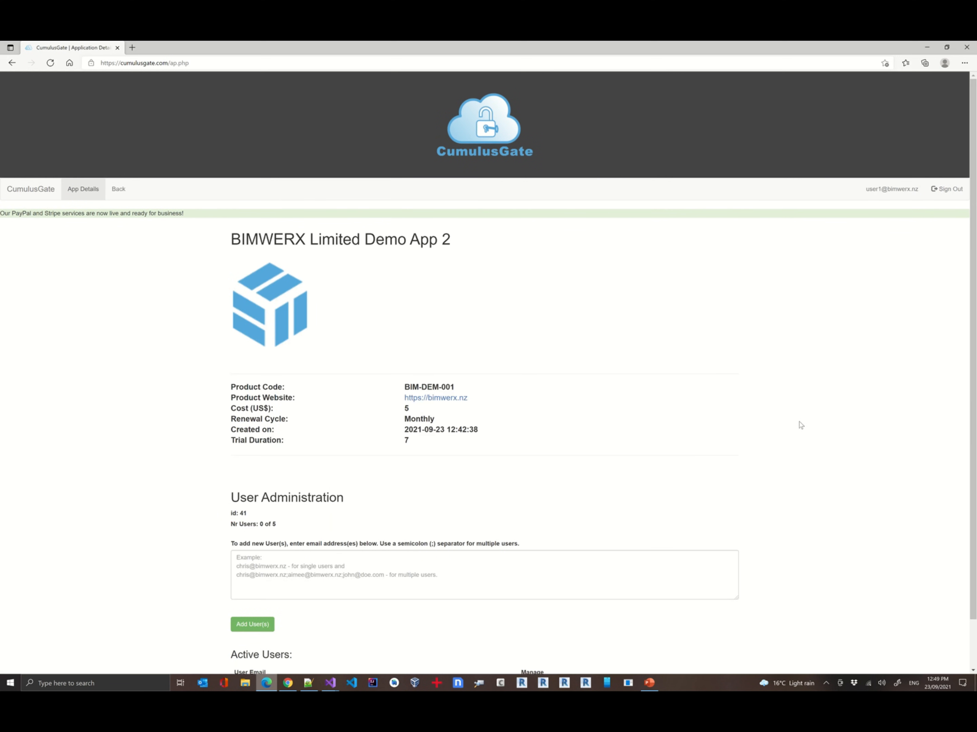
Add the test user's e-mail address as an active user of Demo App 2 in User Administration
{"action": "scroll", "coordinate": [390, 481], "scroll_direction": "down", "scroll_amount": 1}
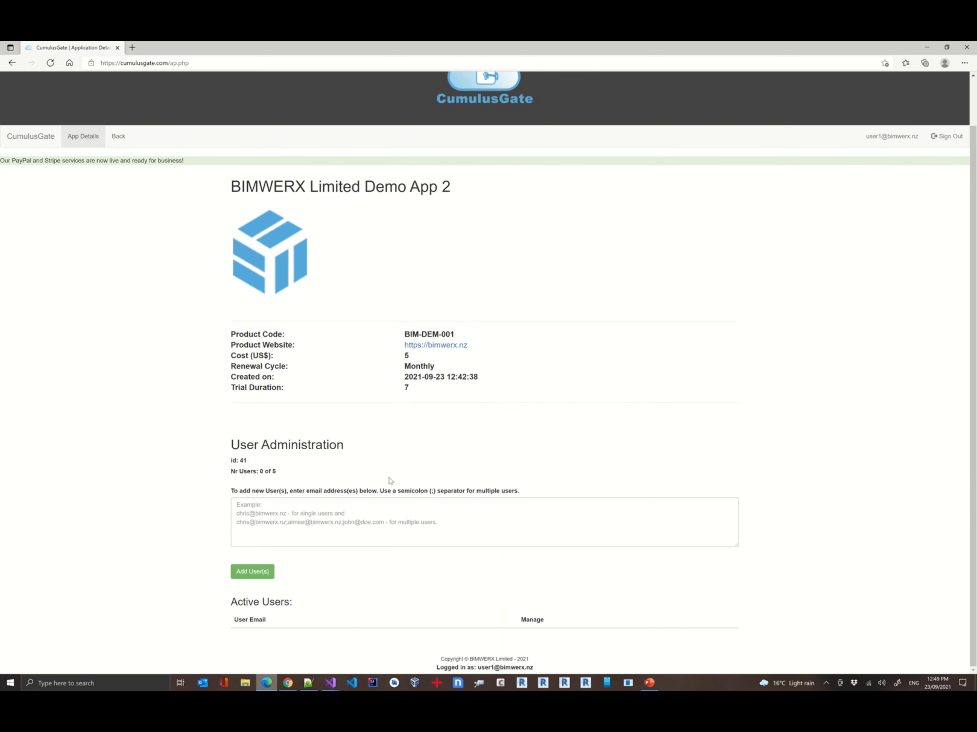
{"action": "left_click", "coordinate": [293, 513]}
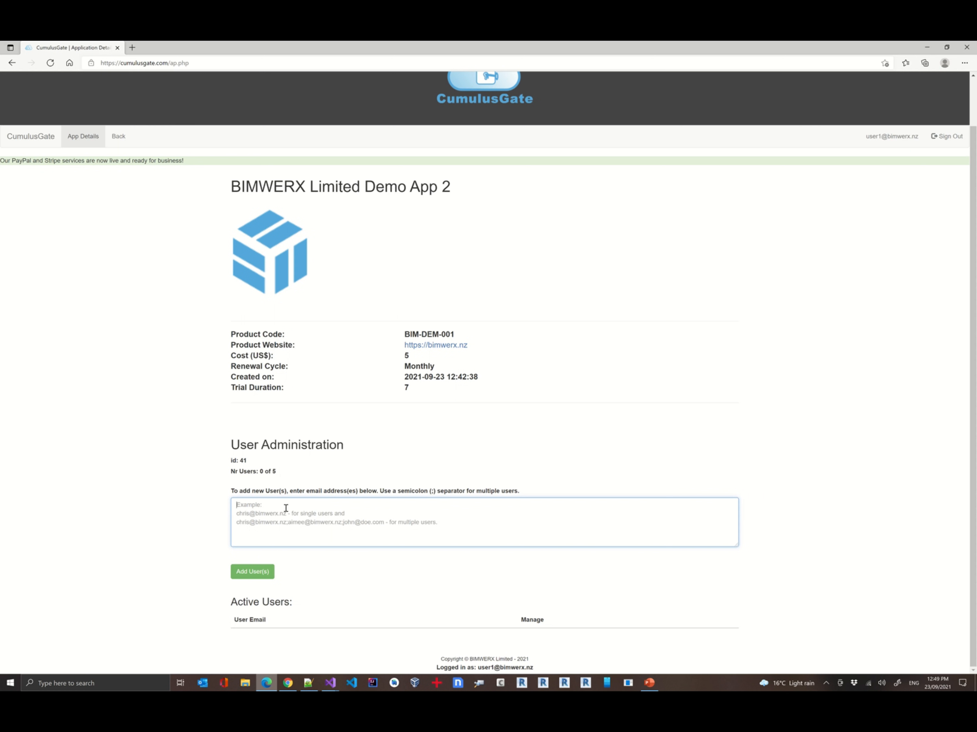
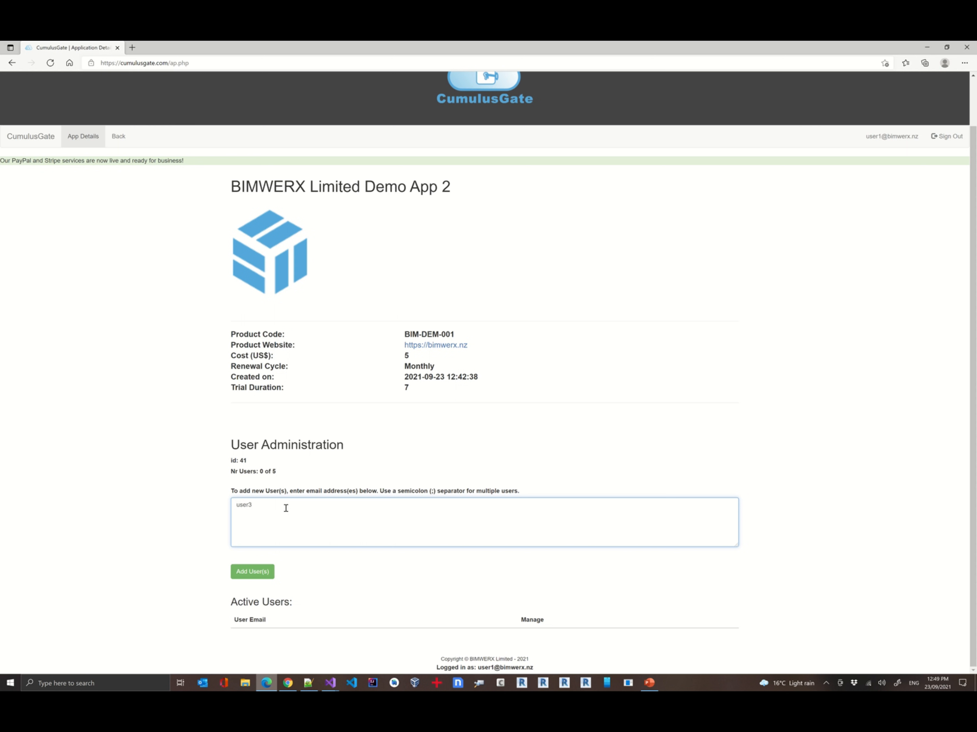
{"action": "left_click", "coordinate": [246, 572]}
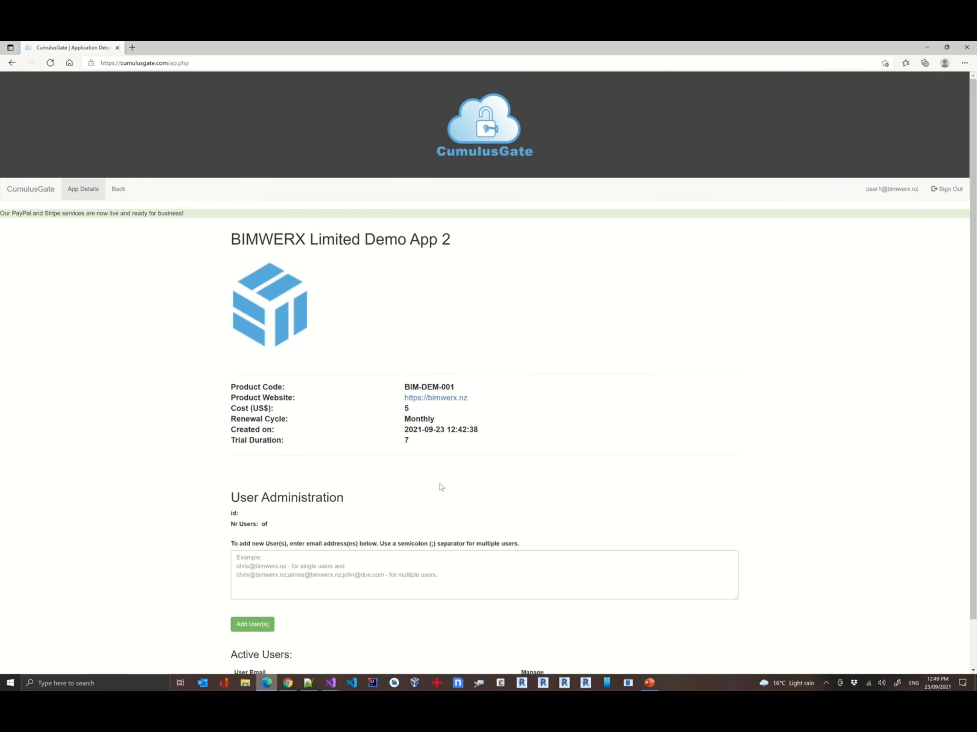
Add the signed-in admin's own e-mail address as another active user of Demo App 2
{"action": "scroll", "coordinate": [608, 479], "scroll_direction": "down", "scroll_amount": 2}
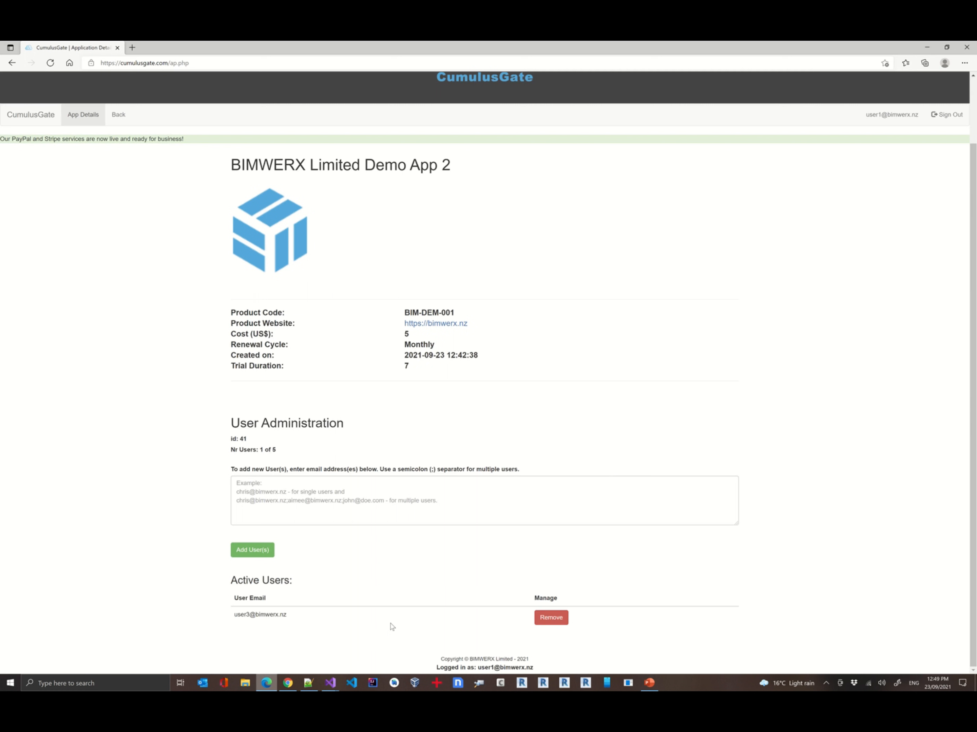
{"action": "left_click", "coordinate": [332, 501]}
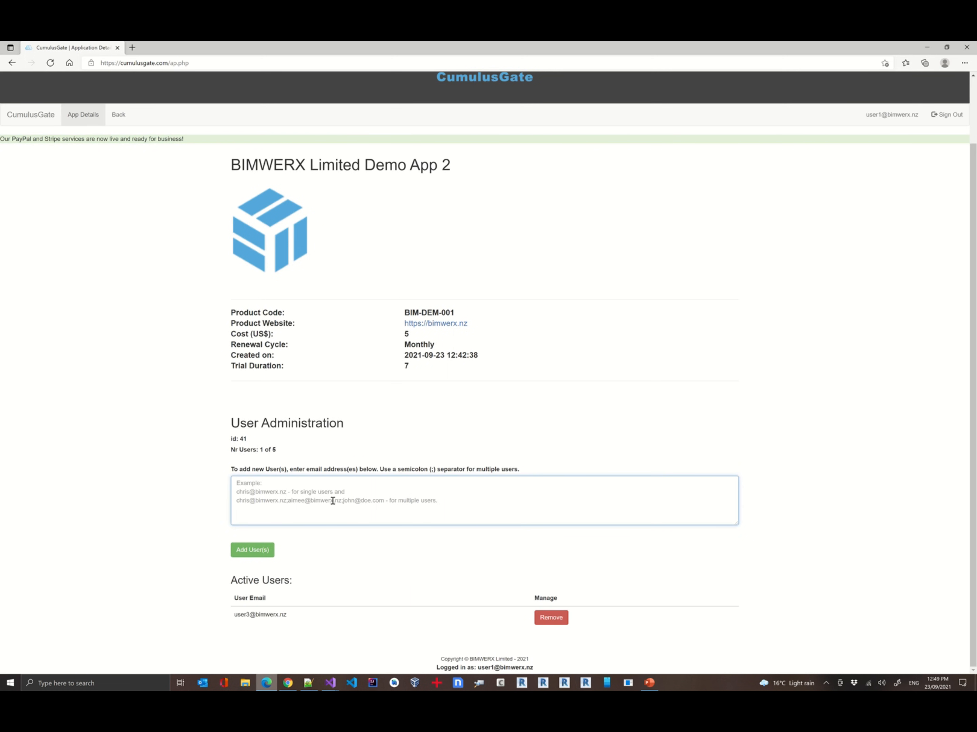
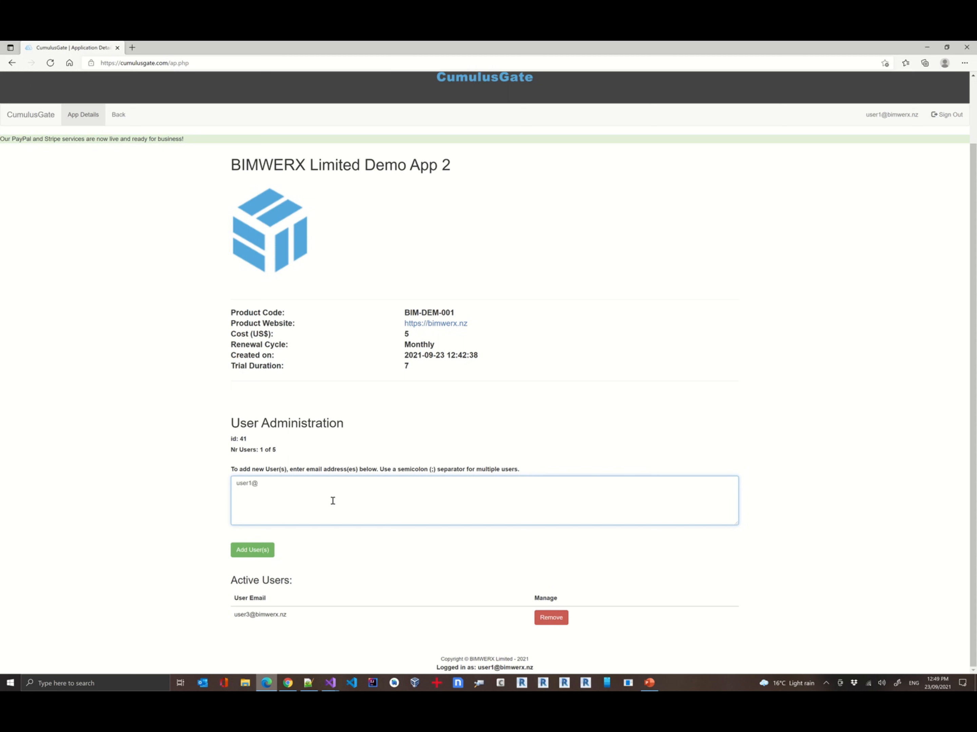
{"action": "left_click", "coordinate": [259, 550]}
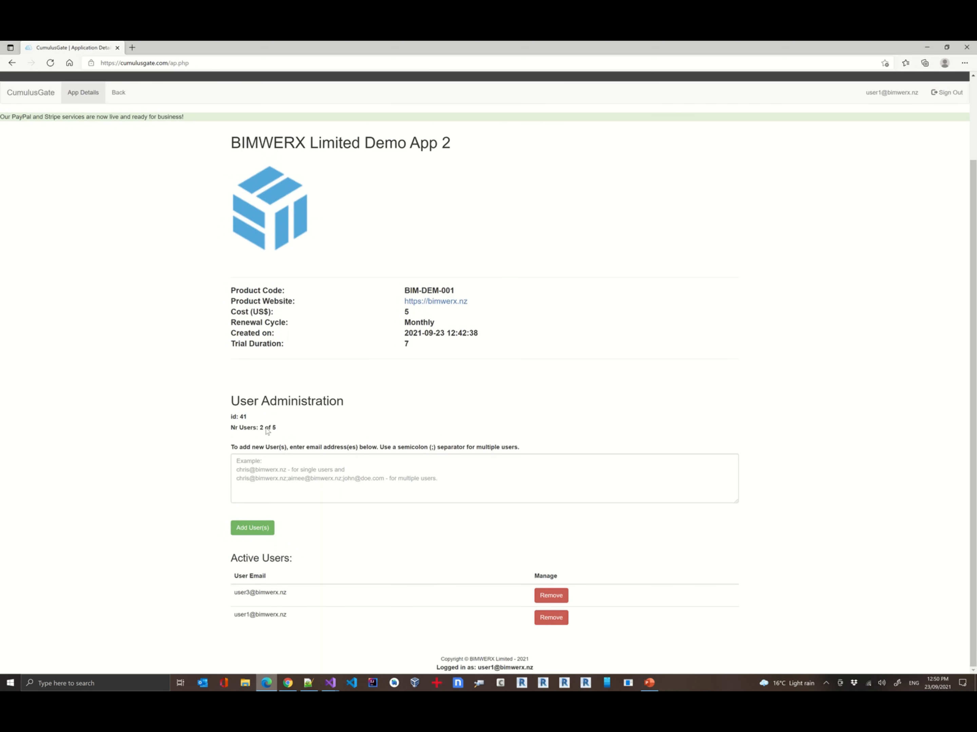
Return to My Licenses and compare Demo App 2's licence total with the developer's current users list
{"action": "scroll", "coordinate": [271, 431], "scroll_direction": "up", "scroll_amount": 3}
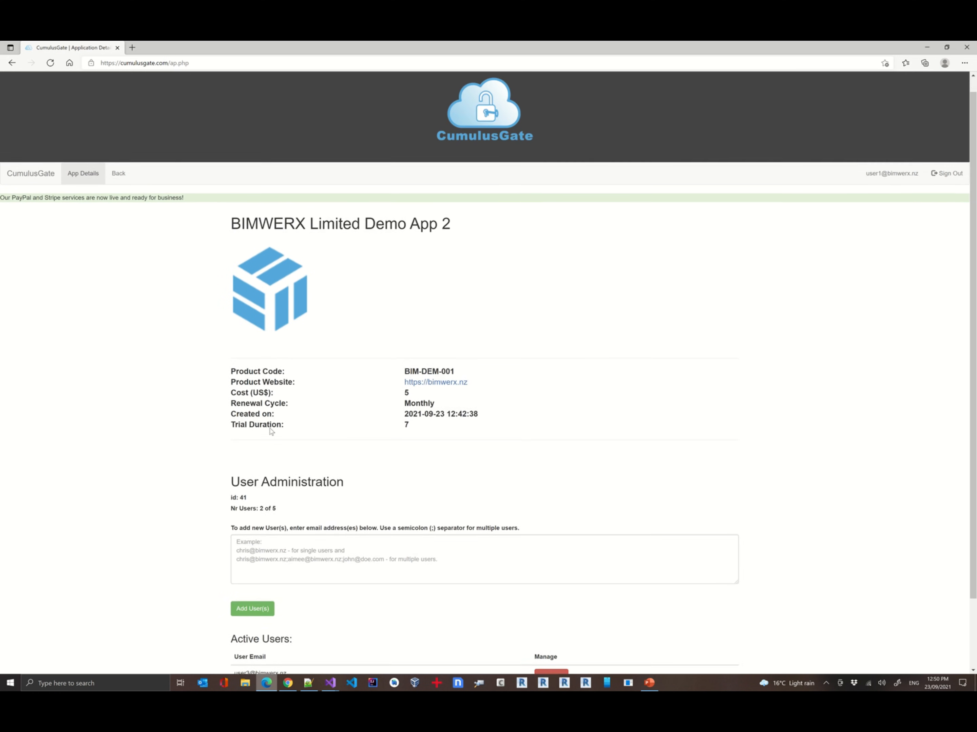
{"action": "left_click", "coordinate": [120, 189]}
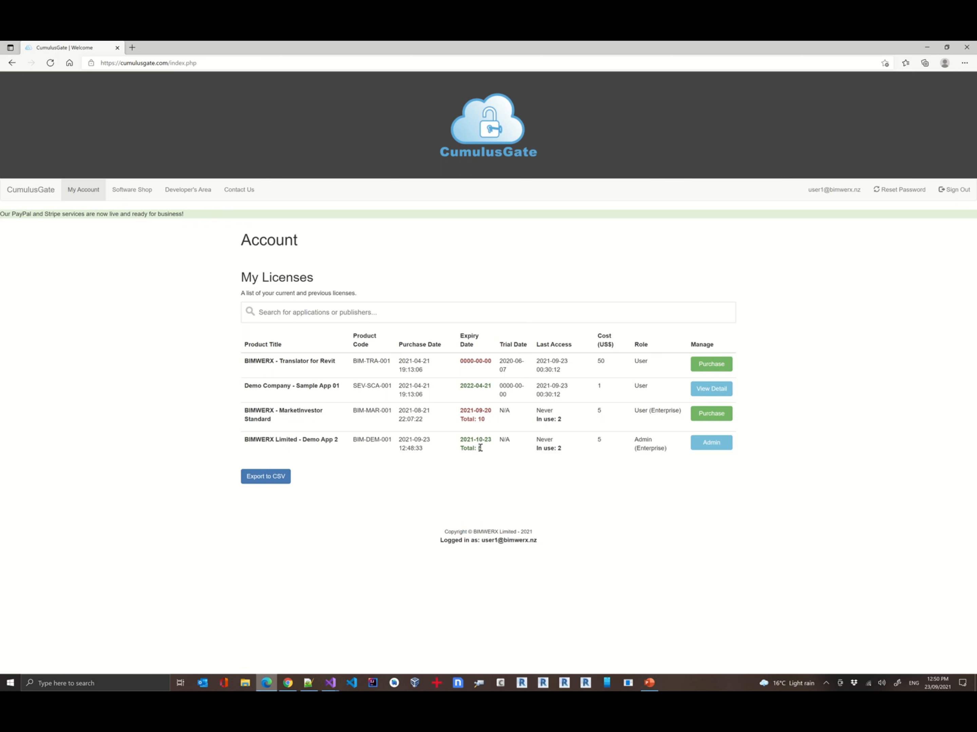
{"action": "double_click", "coordinate": [559, 449]}
{"action": "key", "text": "alt+Tab"}
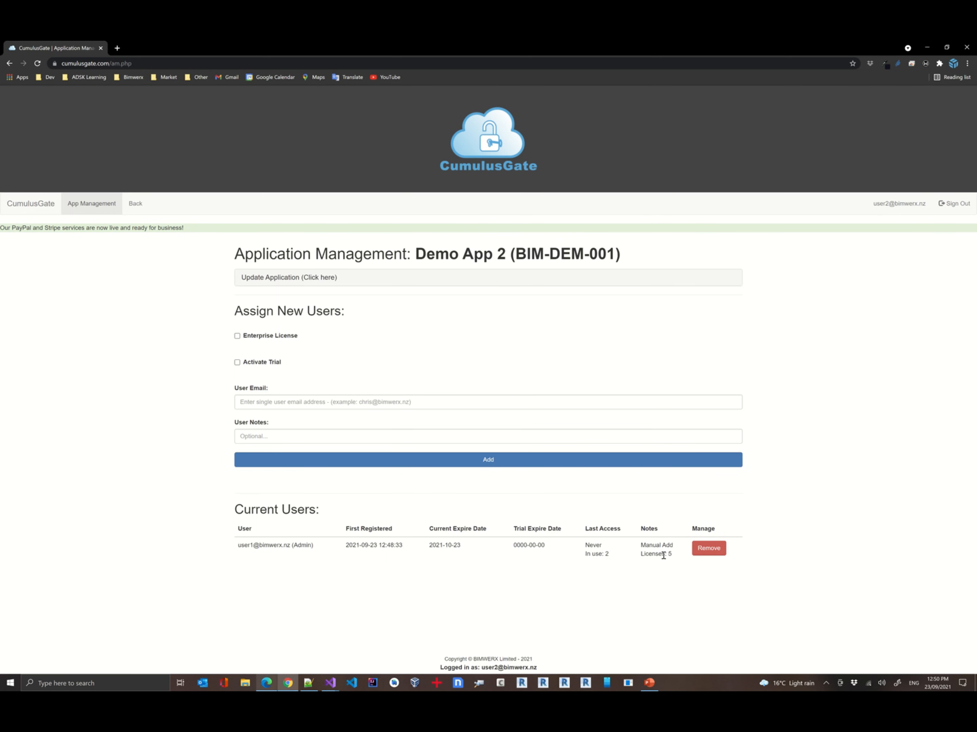
{"action": "key", "text": "alt+Tab"}
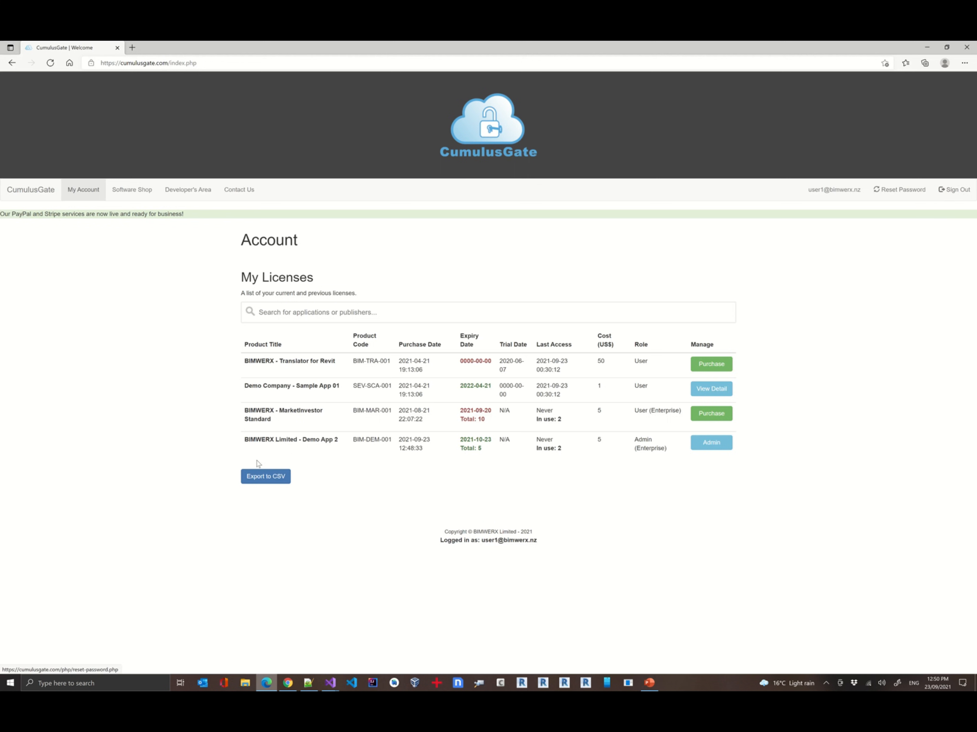
Reopen Demo App 2's admin page and review its active users list
{"action": "left_click", "coordinate": [705, 446]}
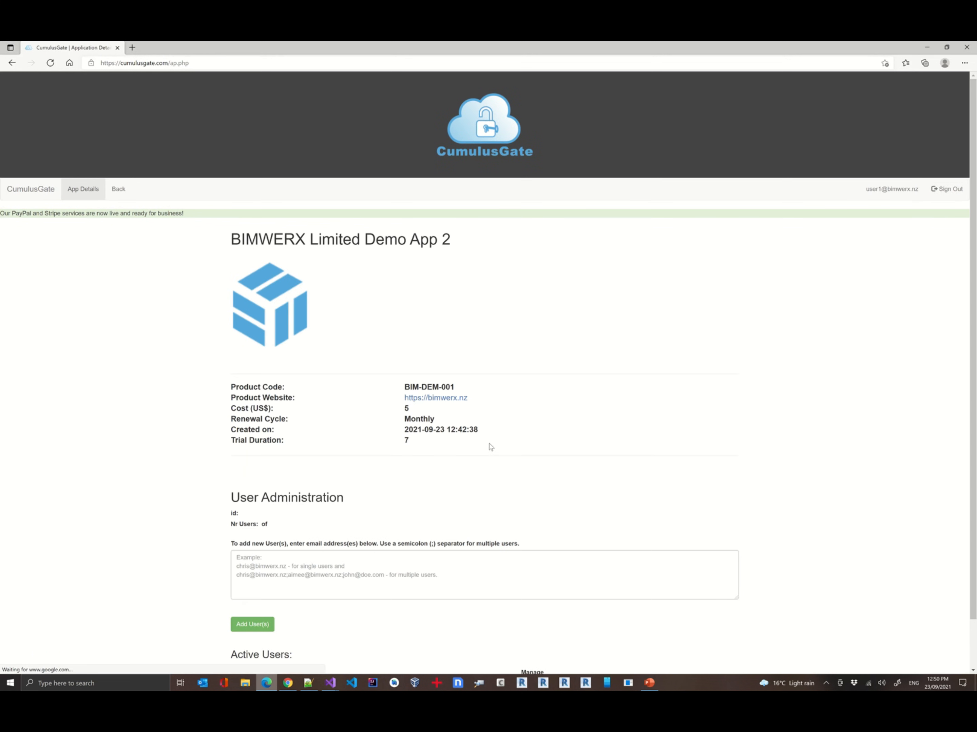
{"action": "scroll", "coordinate": [262, 528], "scroll_direction": "down", "scroll_amount": 2}
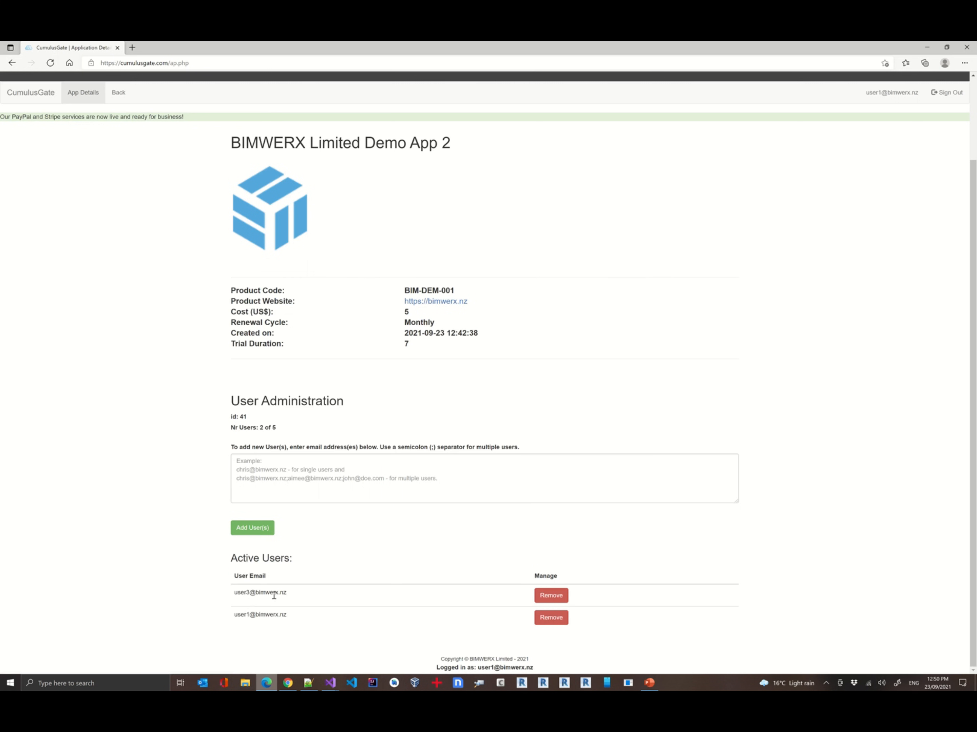
{"action": "scroll", "coordinate": [283, 574], "scroll_direction": "up", "scroll_amount": 2}
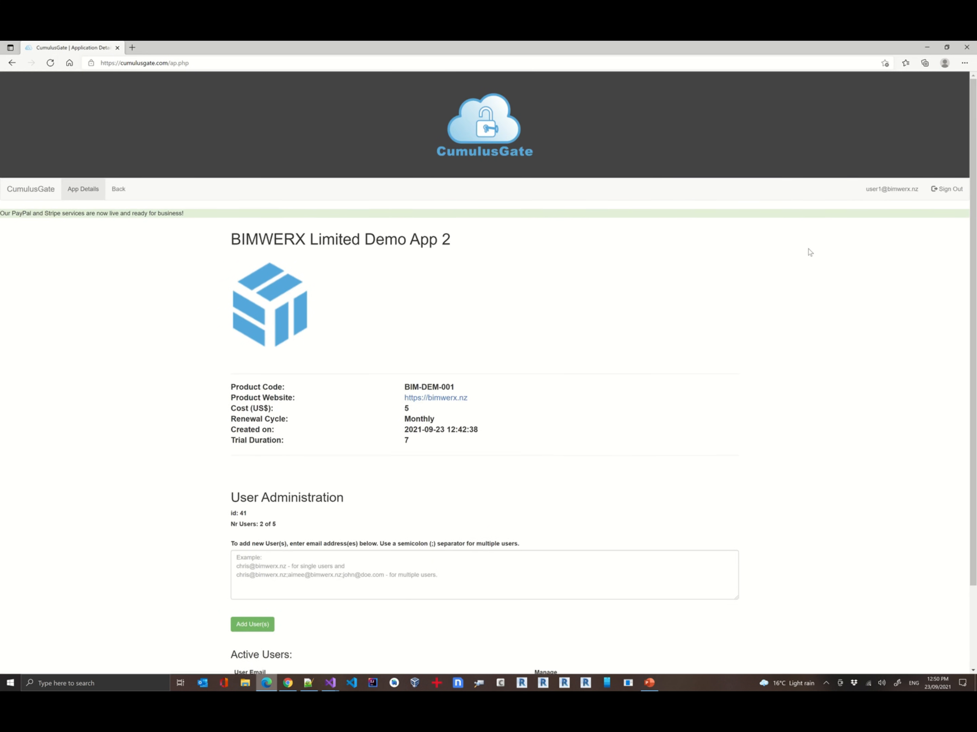
{"action": "scroll", "coordinate": [540, 401], "scroll_direction": "down", "scroll_amount": 2}
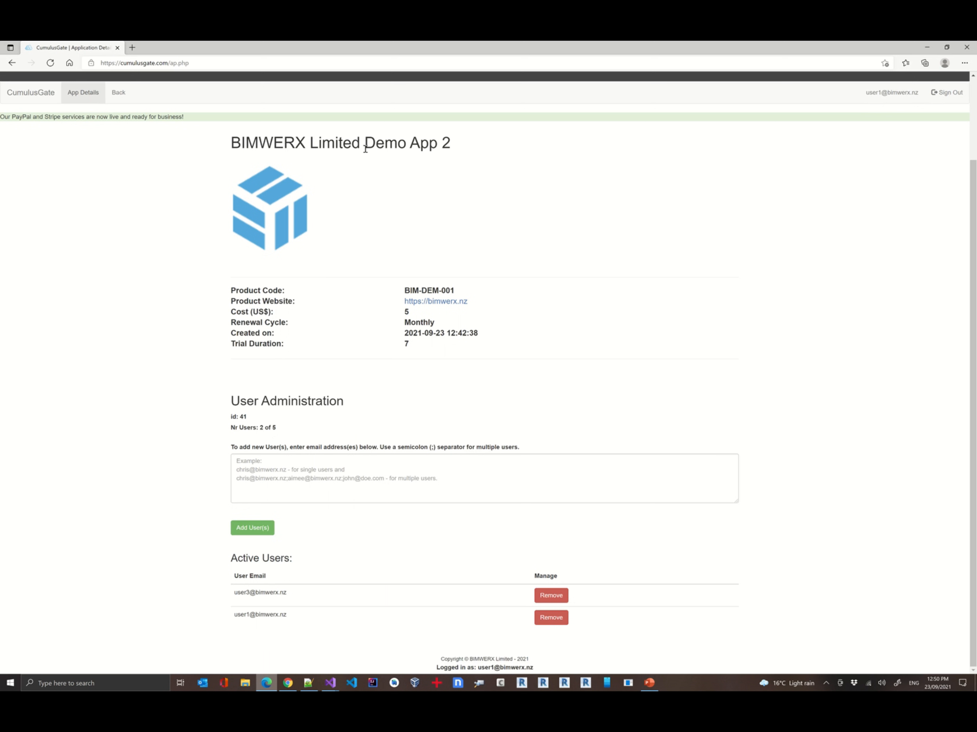
Sign out and sign in as the test user, entering that user's e-mail address and account password
{"action": "left_click", "coordinate": [949, 93]}
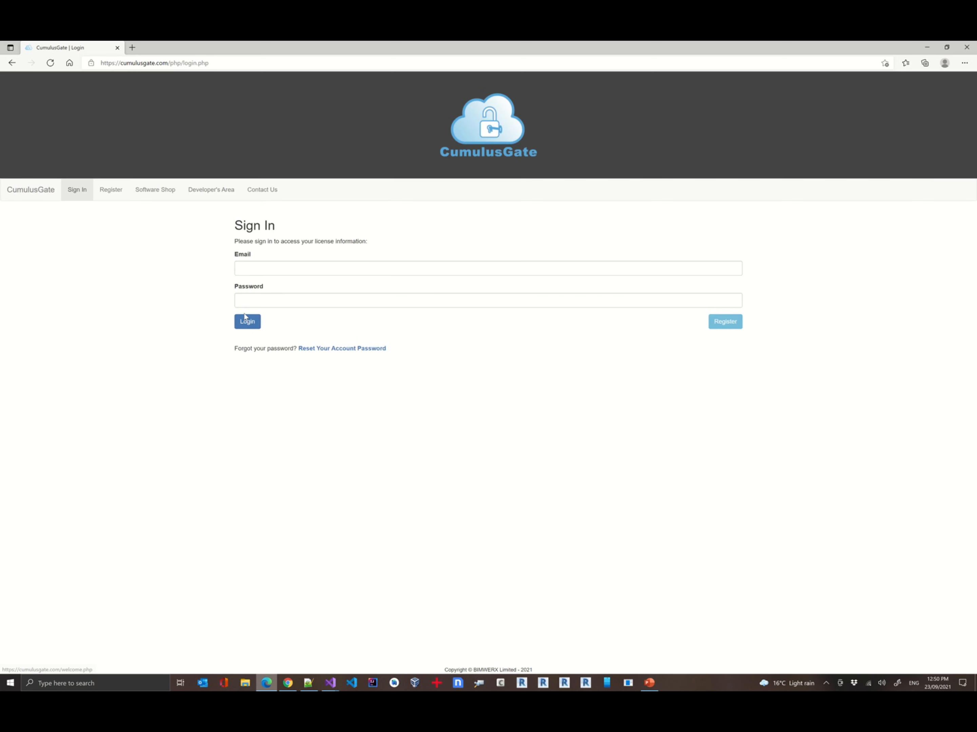
{"action": "left_click", "coordinate": [262, 269]}
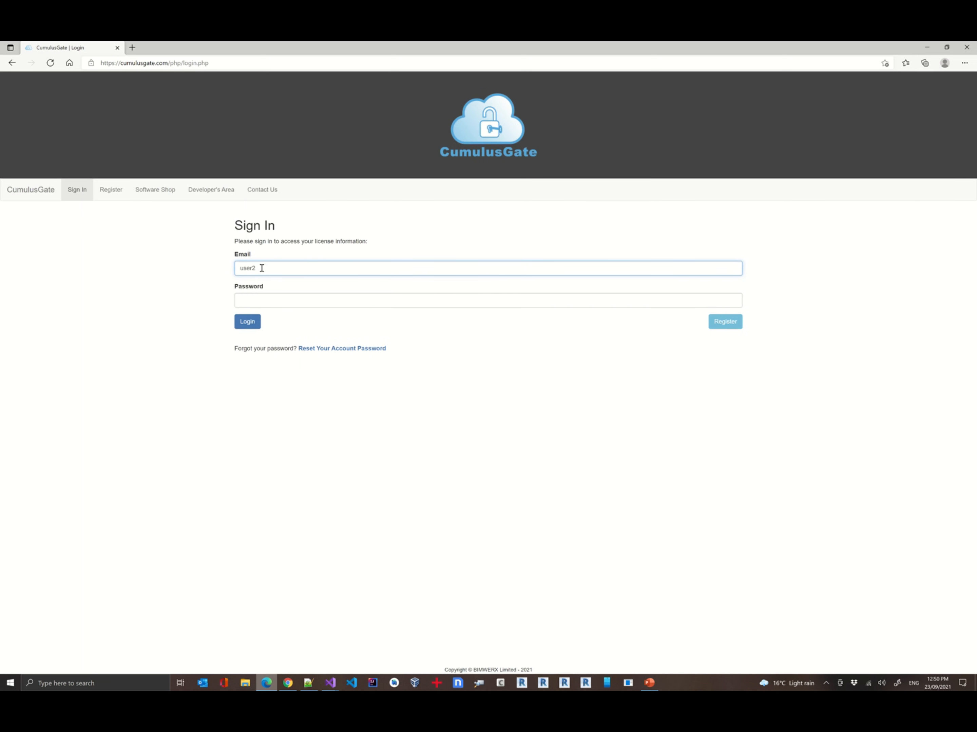
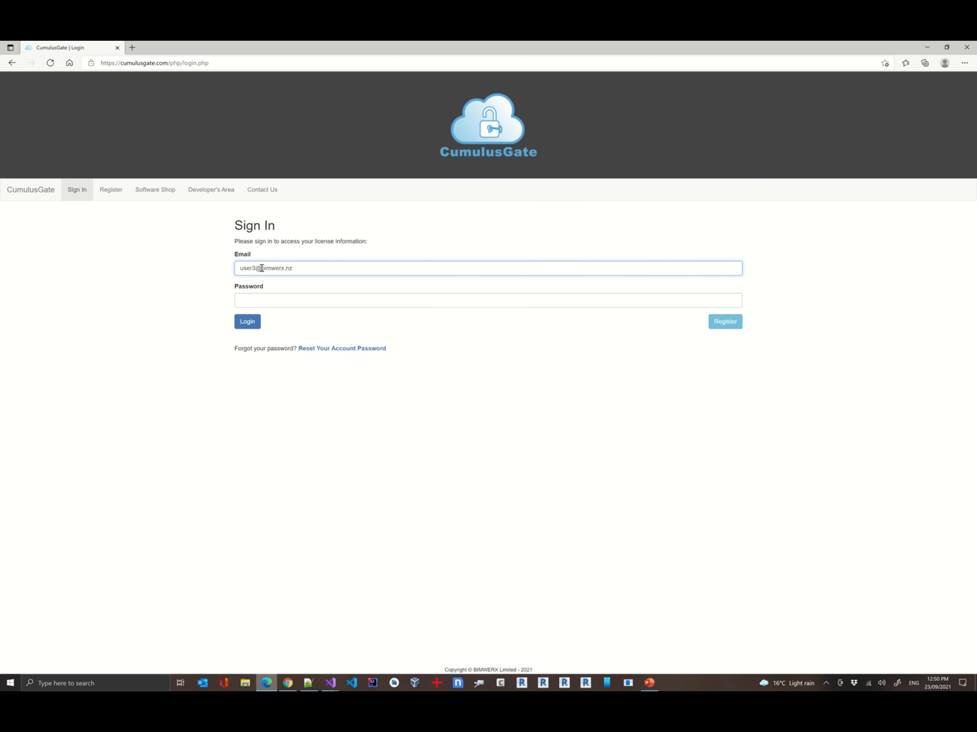
{"action": "key", "text": "Tab"}
{"action": "type", "text": "***"}
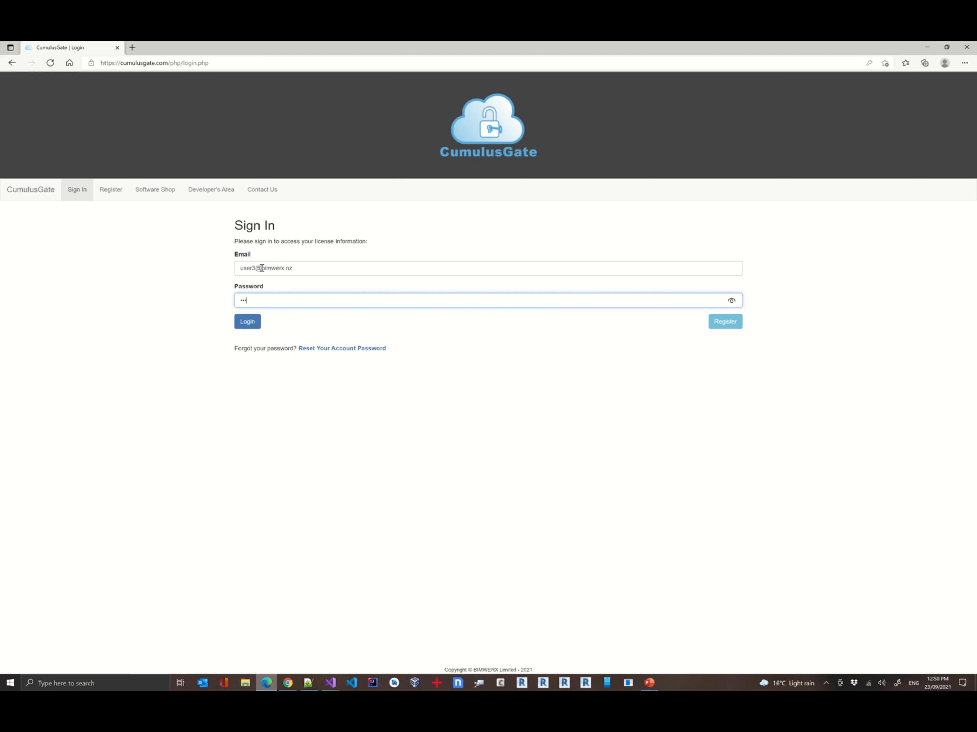
{"action": "key", "text": "Return"}
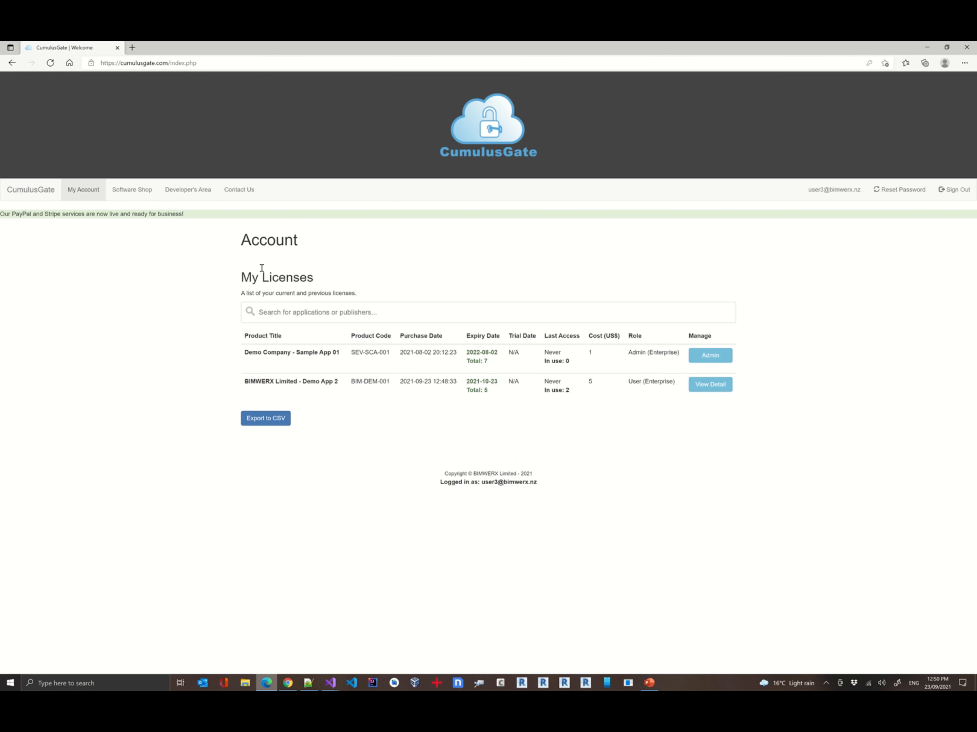
View Demo App 2's details from the test user's licences and return to My Licenses
{"action": "left_click_drag", "start_coordinate": [306, 383], "coordinate": [336, 383]}
{"action": "left_click", "coordinate": [711, 390]}
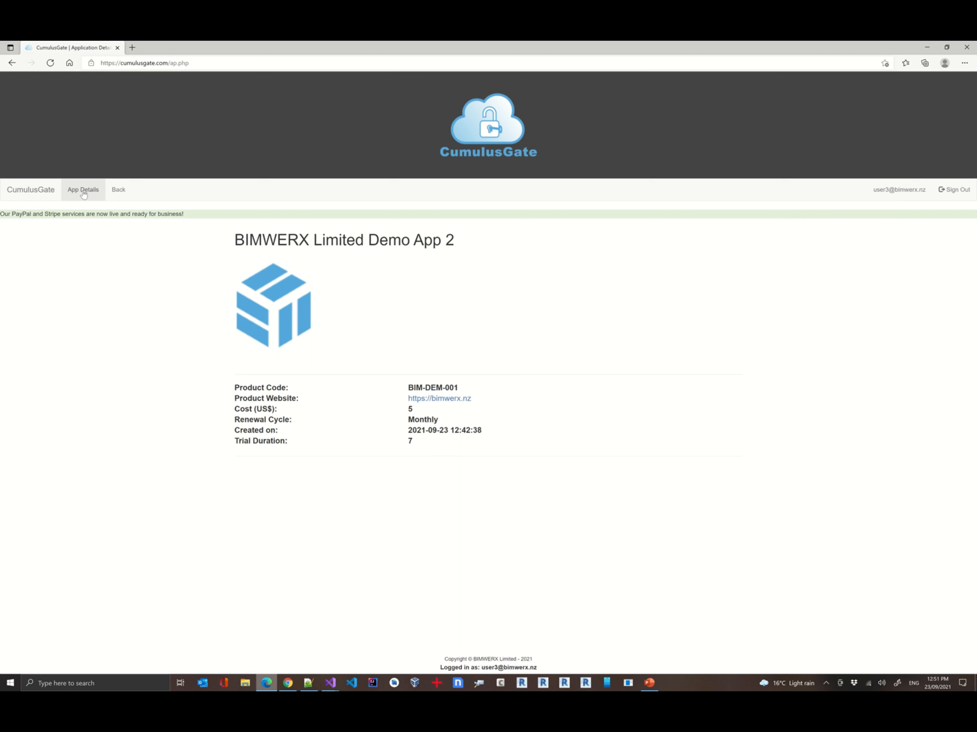
{"action": "left_click", "coordinate": [119, 189]}
Switch to the developer's browser and leave the Demo App 2 management page
{"action": "key", "text": "alt+Tab"}
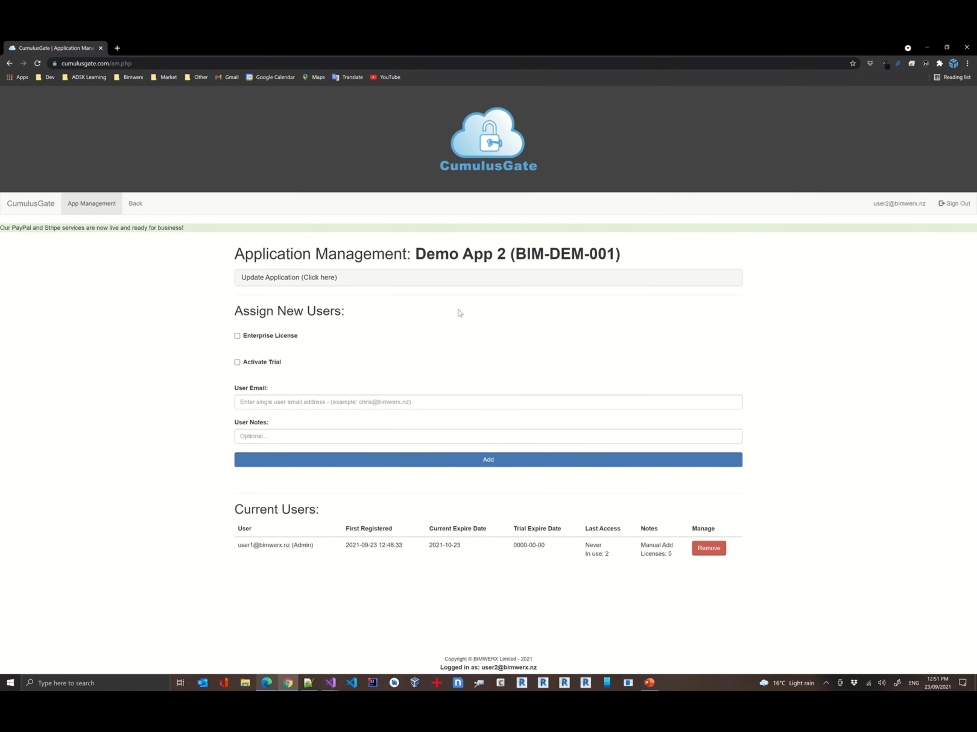
{"action": "left_click", "coordinate": [134, 204]}
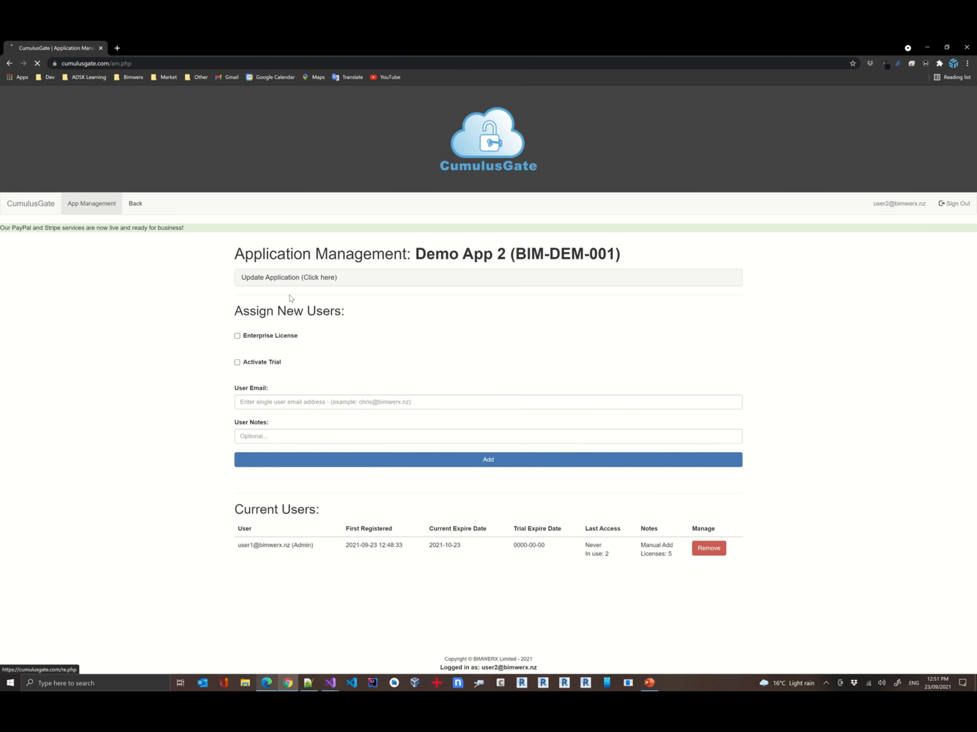